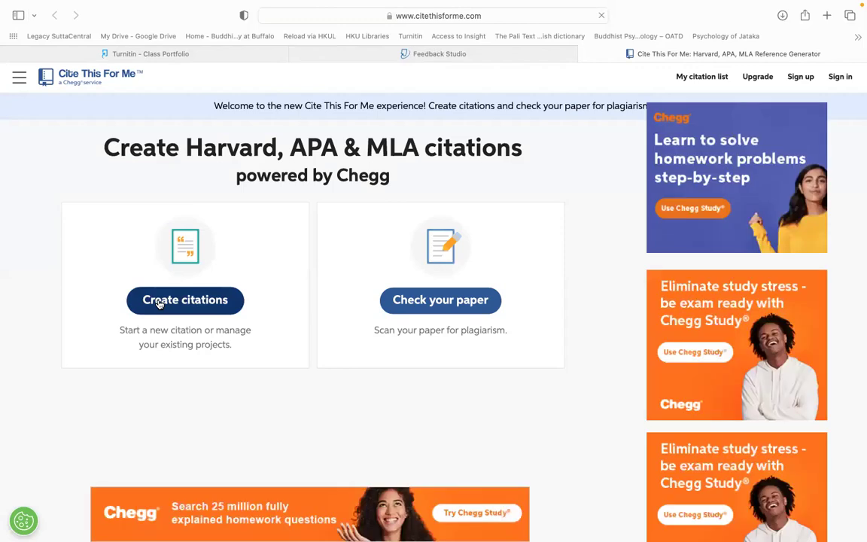
Step: Start a new citation with Book as the source type, view the book reference search page, and close the site's tab
click(159, 303)
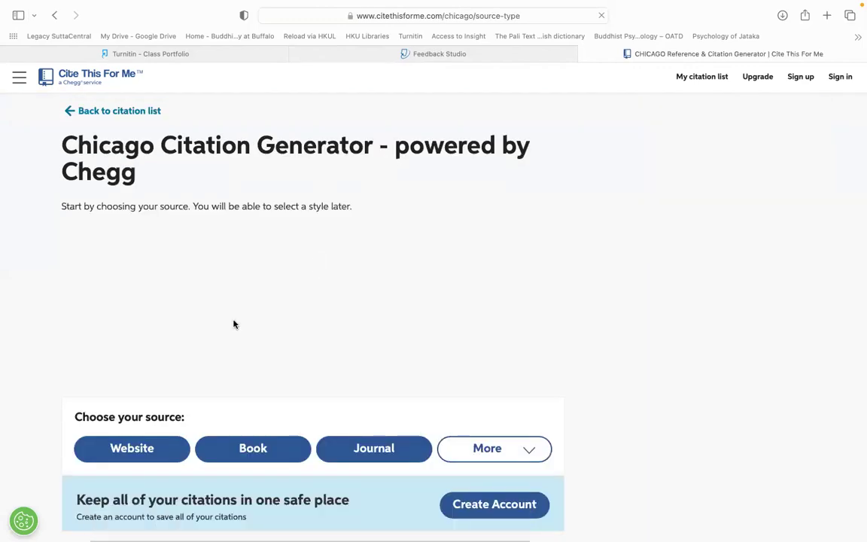
scroll(235, 324, down, 2)
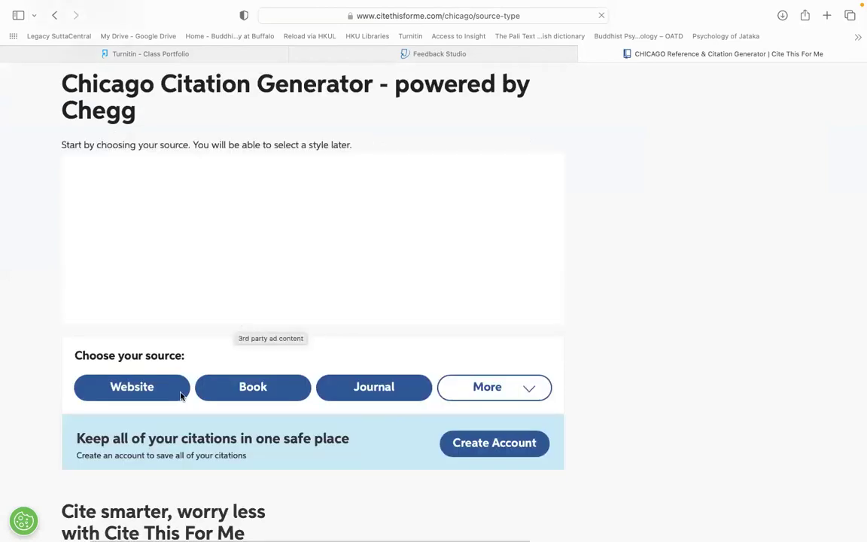
scroll(302, 395, down, 1)
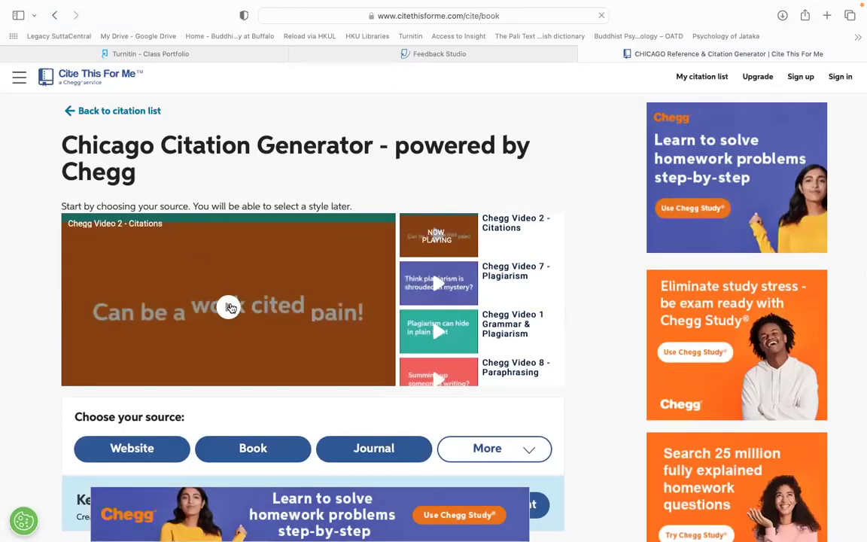
scroll(244, 311, down, 4)
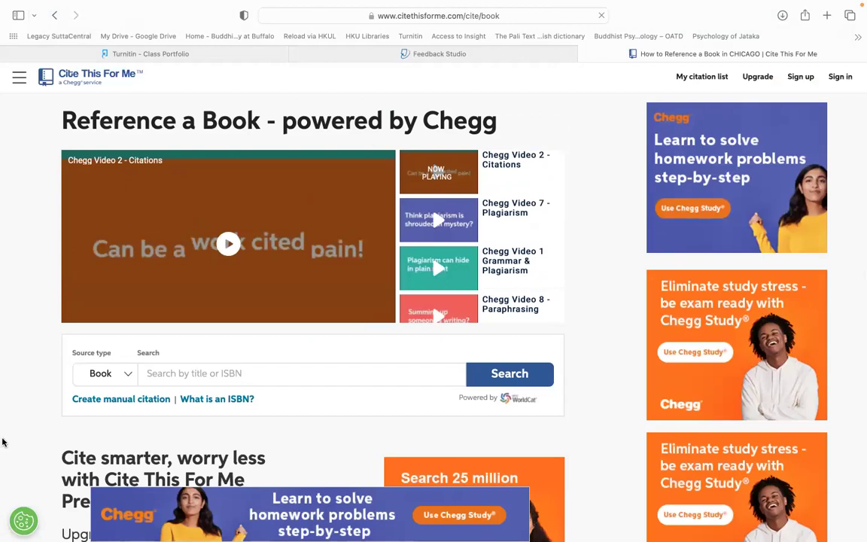
key(super+w)
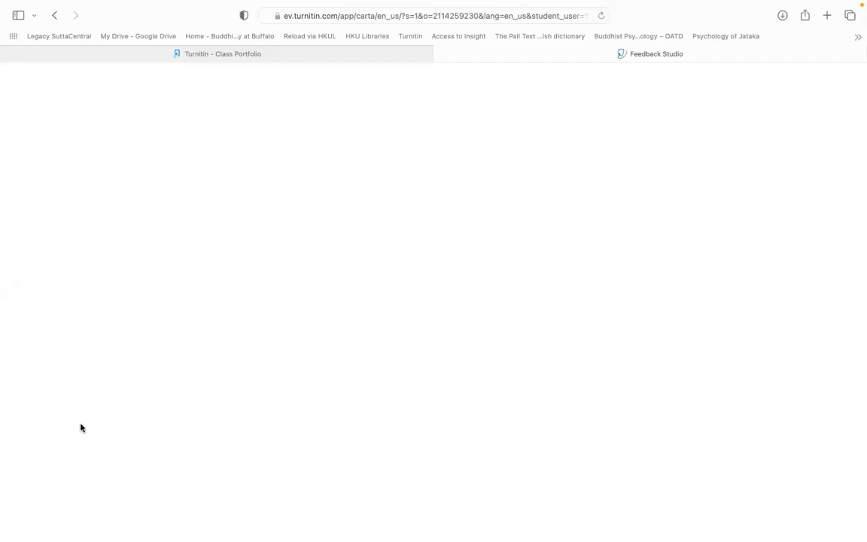
Step: Switch to the desktop and launch EndNote 20 from the installed applications
key(ctrl+Left)
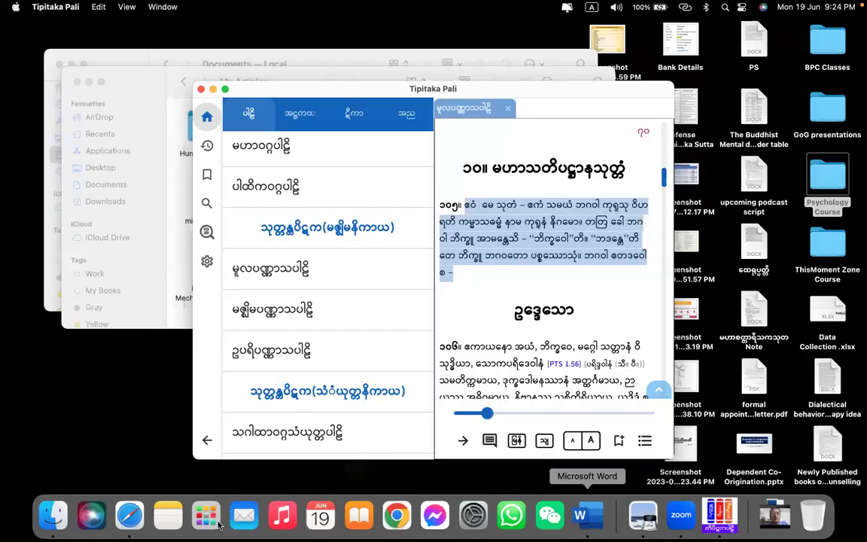
click(178, 514)
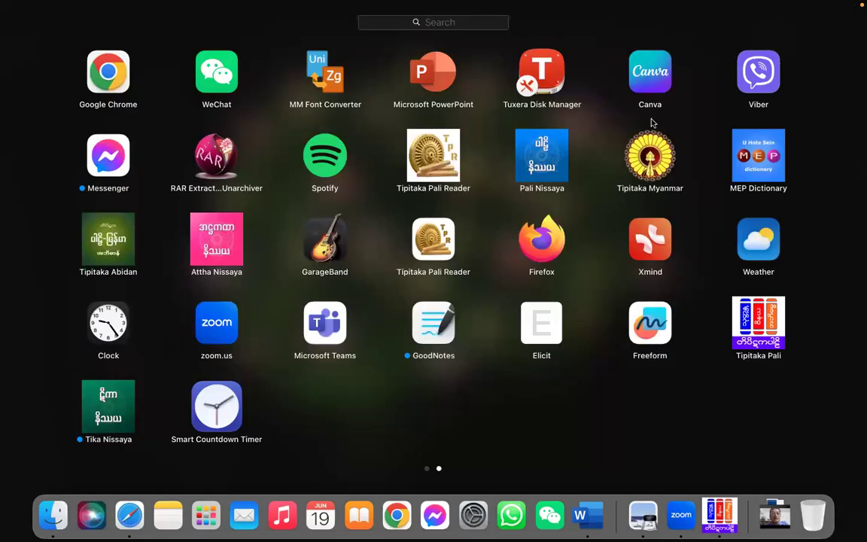
scroll(668, 390, left, 3)
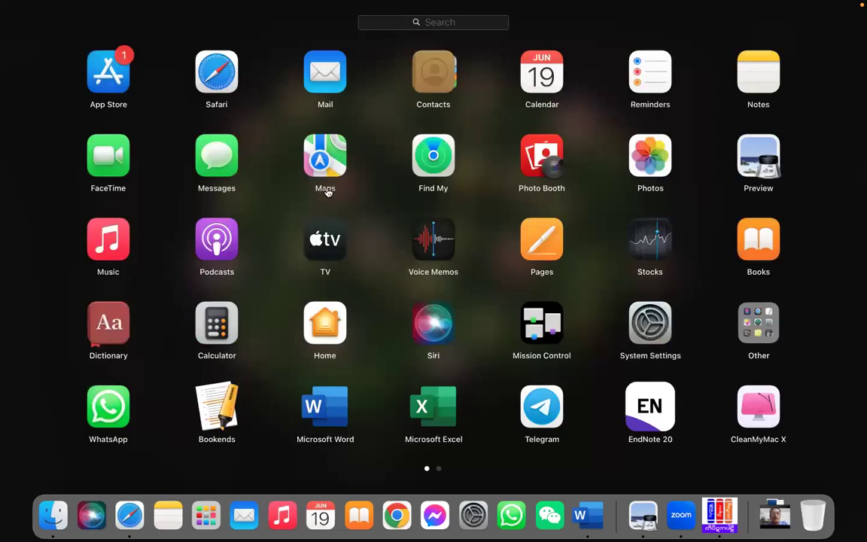
click(406, 314)
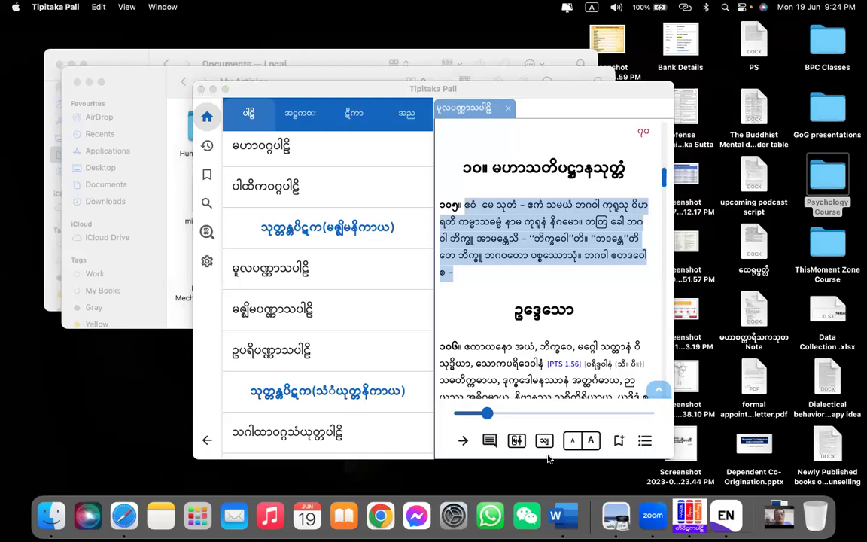
Step: Close the Tipitaka Pali, My Articles and Documents windows, and ignore the non-responsive application alert for EndNote 20
click(201, 89)
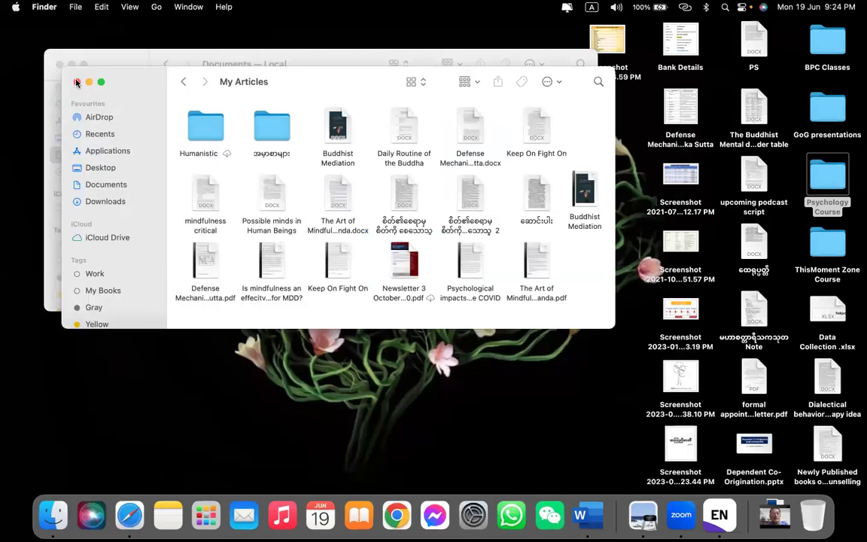
click(59, 82)
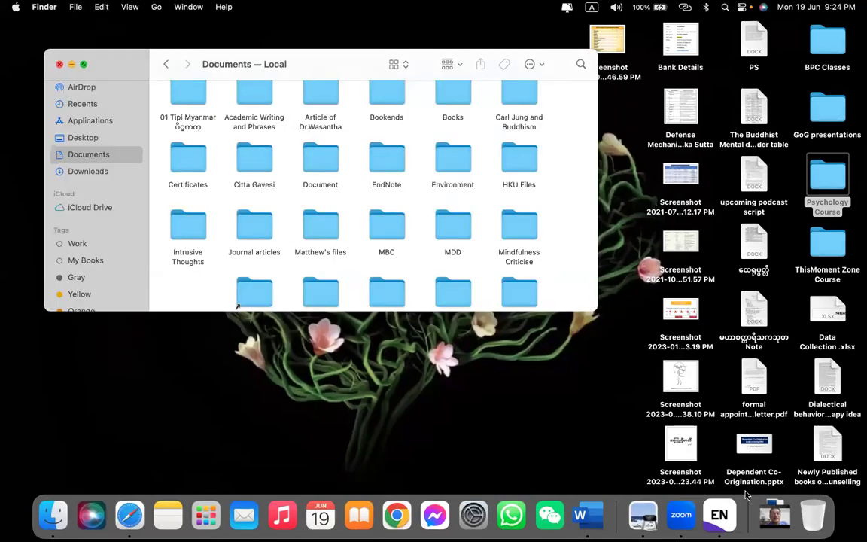
key(super+w)
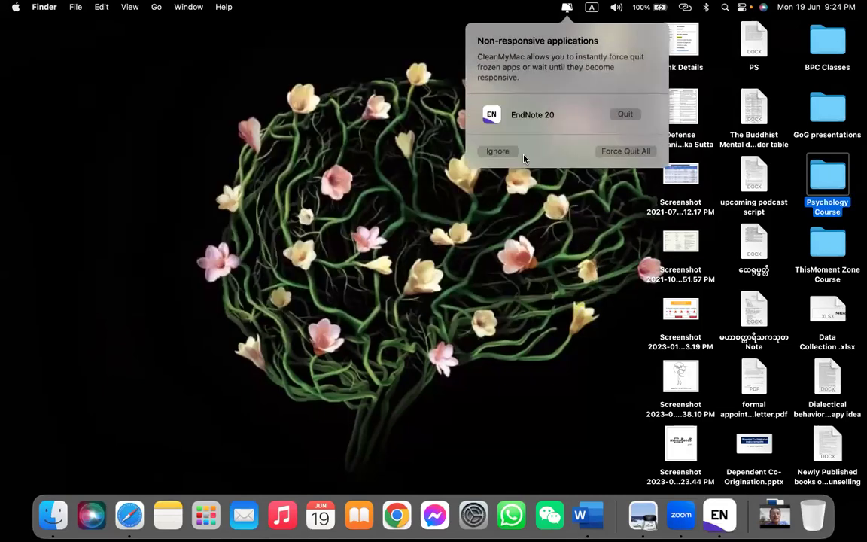
click(496, 152)
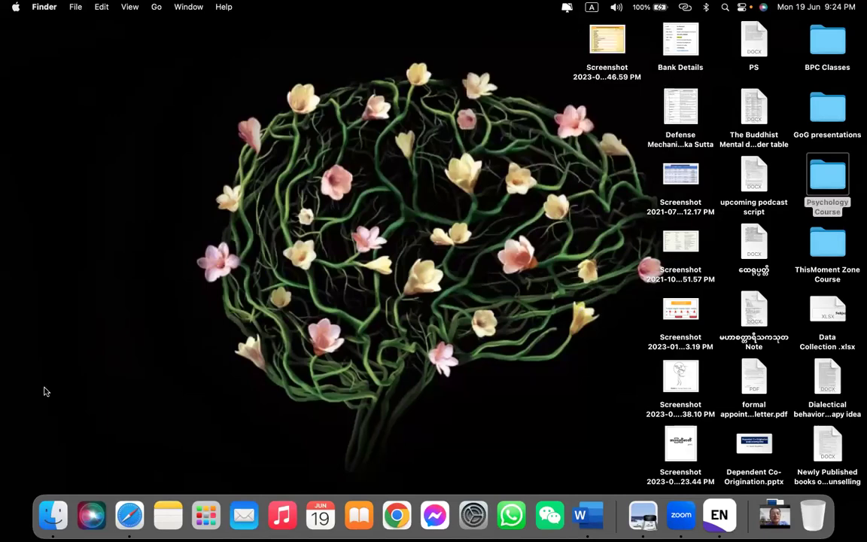
Step: Launch Bookends from the installed applications and continue in demo mode
key(ctrl+Right)
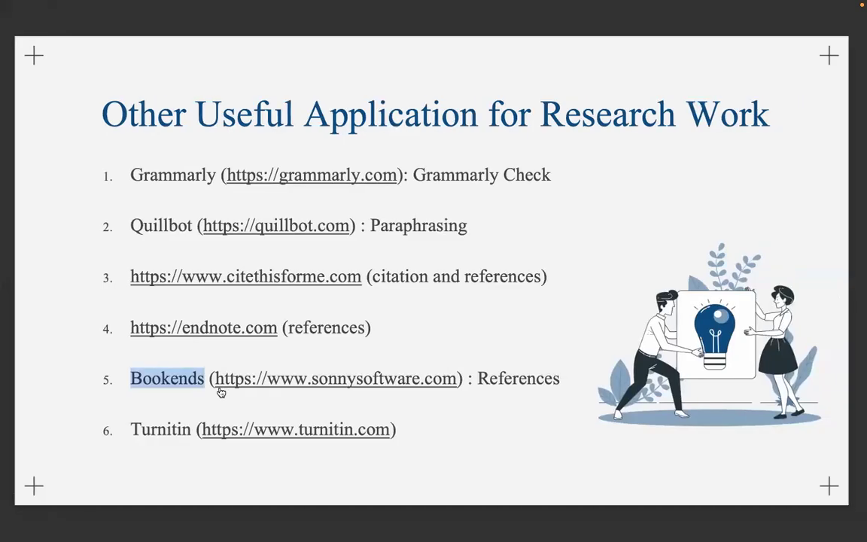
mouse_move(204, 519)
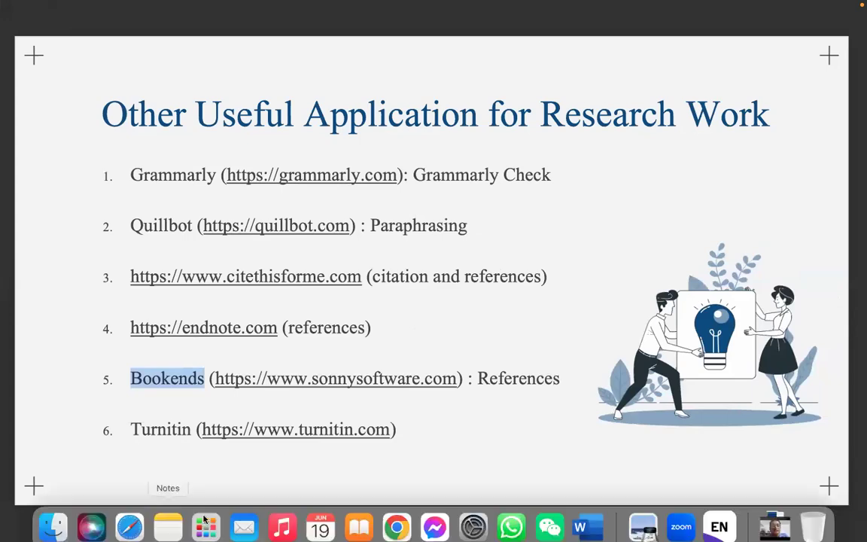
click(165, 527)
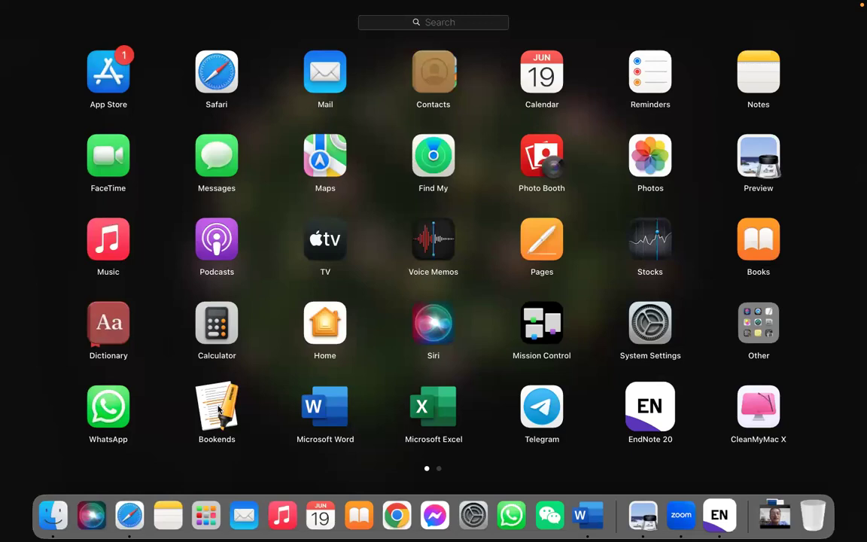
click(248, 406)
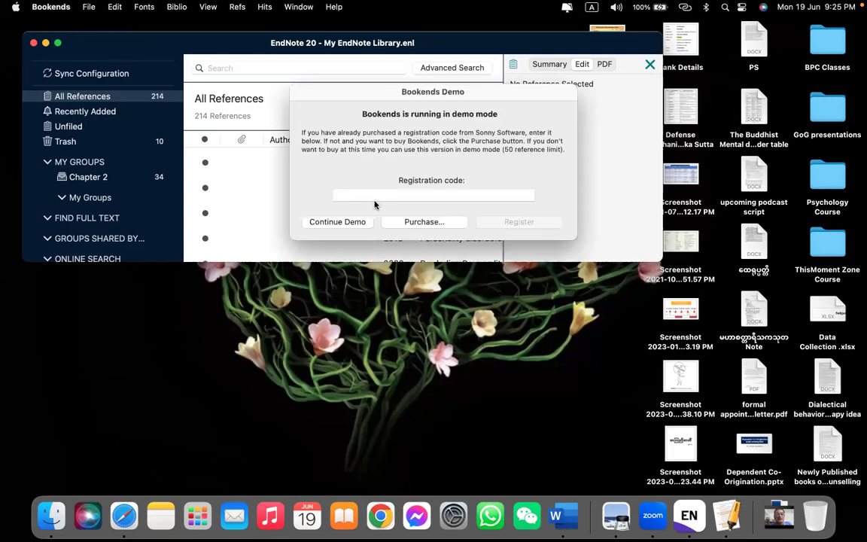
click(340, 224)
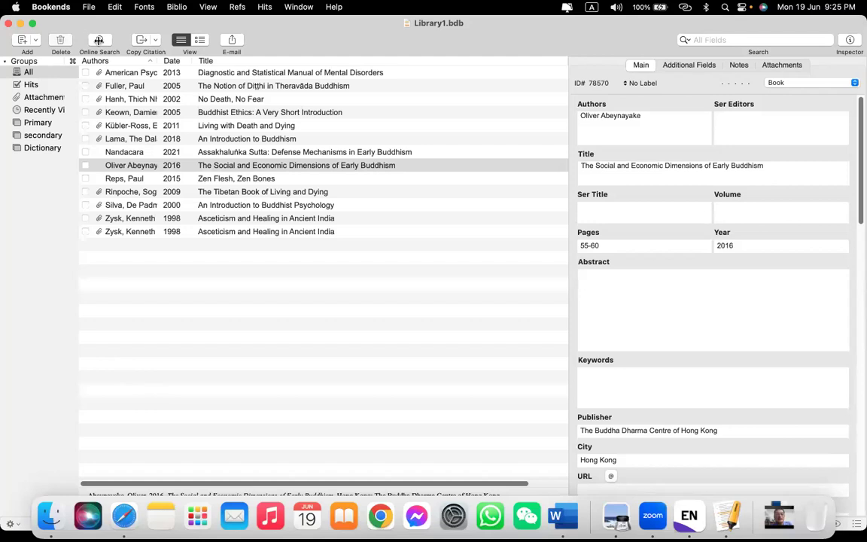
Step: Search Google Books online for "cognitive behavioural treatment of Borderline Personlaity Disorder", retrieving no more than 10 matches
click(128, 165)
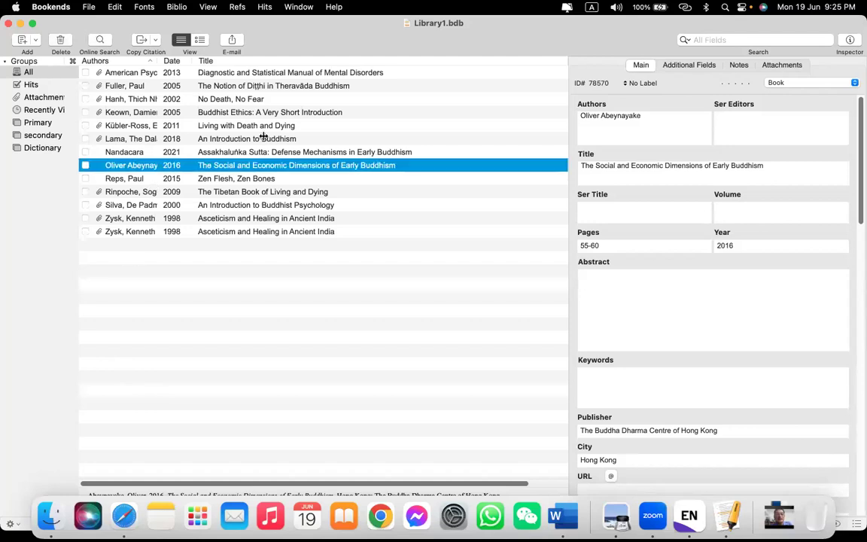
key(super+shift+o)
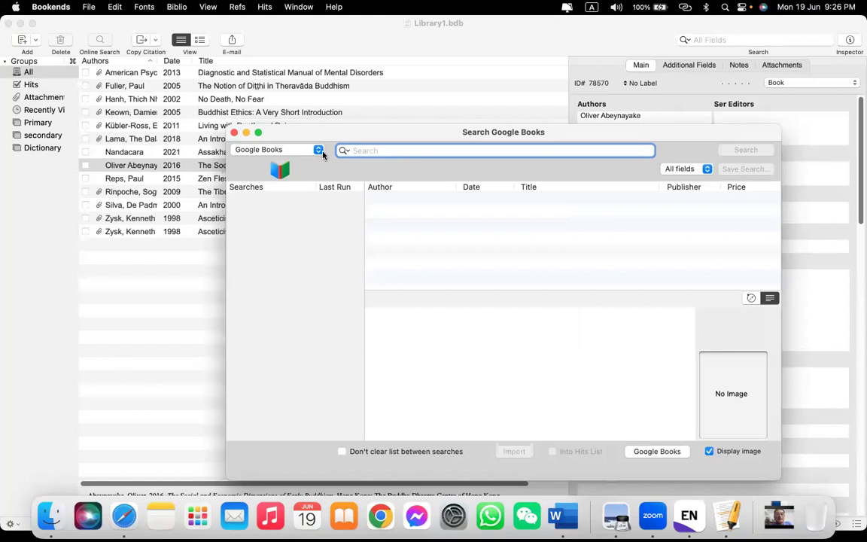
text(co)
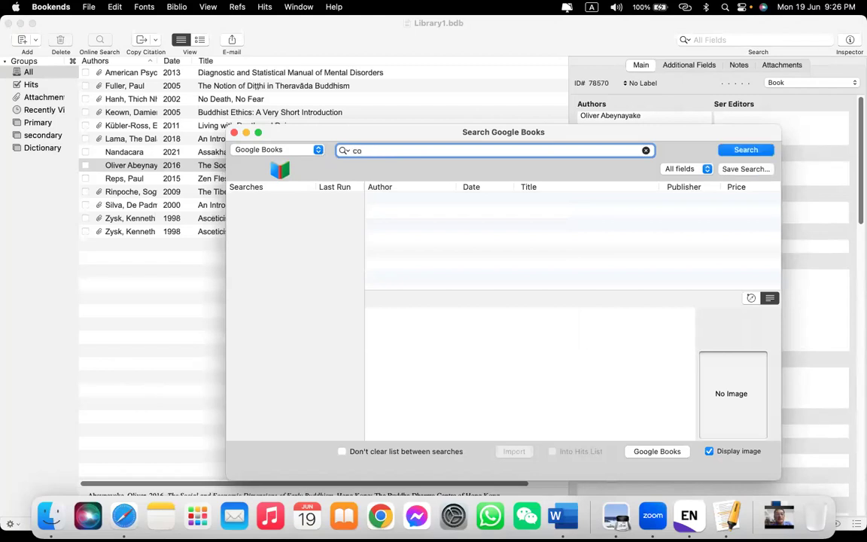
text(gnitive behavioural treatment o)
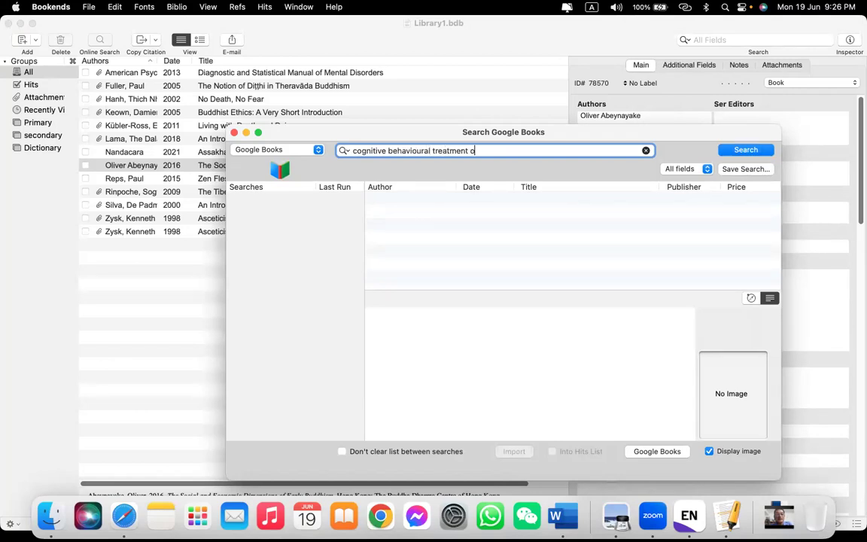
text(f Borderline Personlaity Disorder)
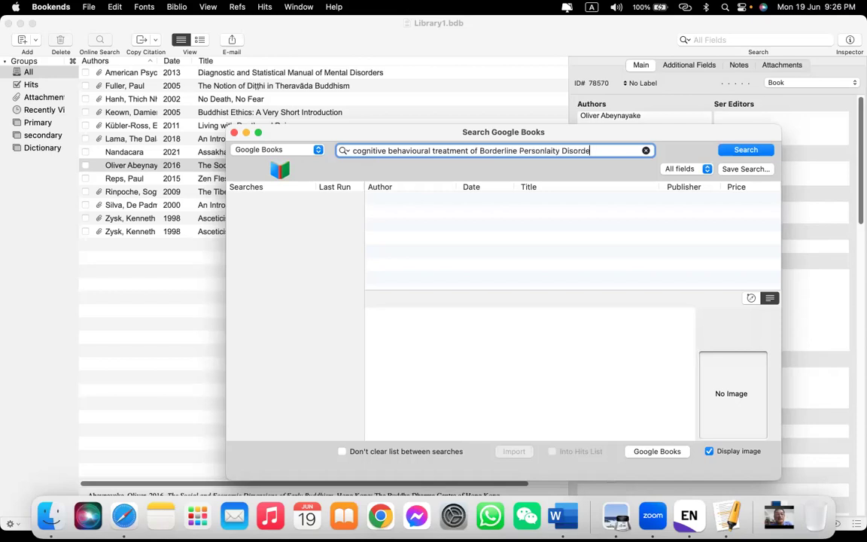
key(Return)
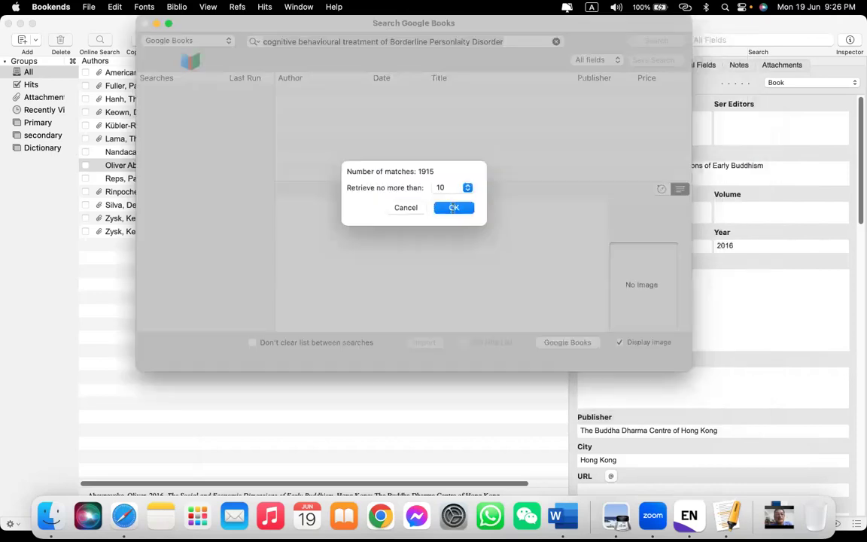
click(447, 207)
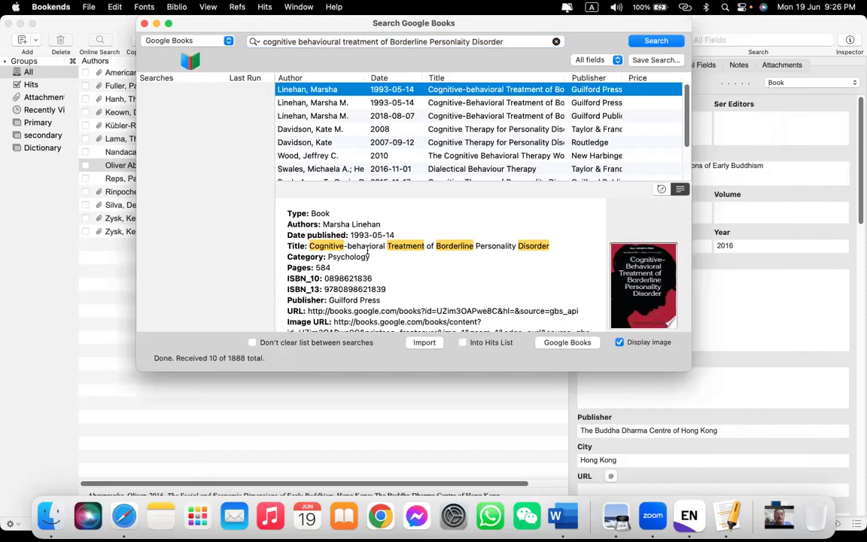
Step: Import the 558-page Guilford Press record dated 1993-05-14 into the library and close the Google Books search window
click(352, 105)
click(378, 117)
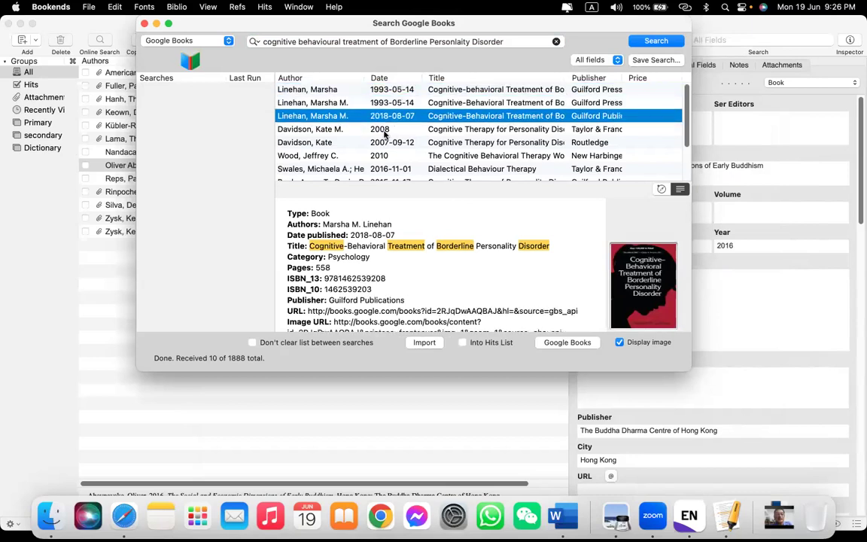
click(421, 105)
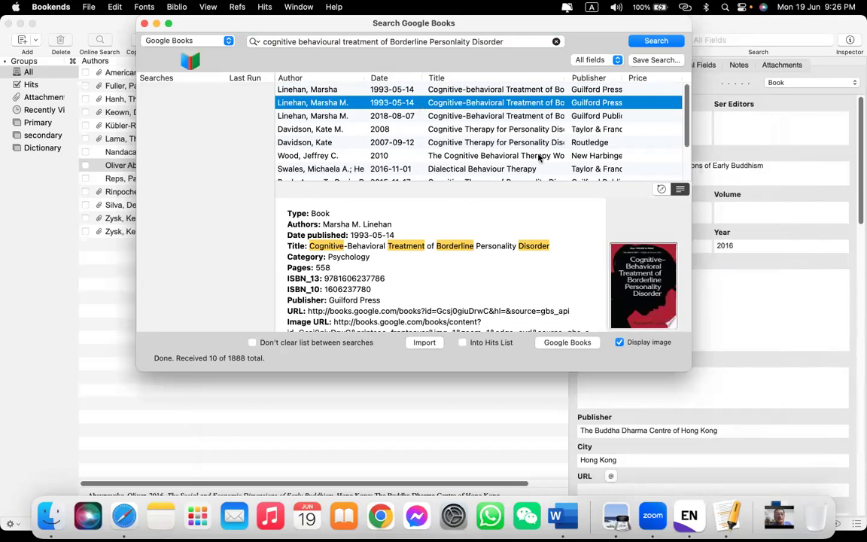
click(413, 345)
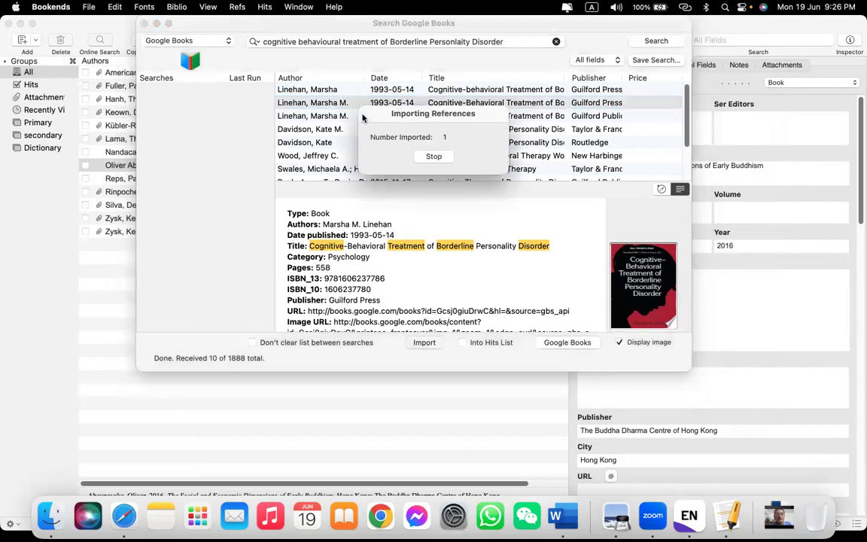
click(144, 24)
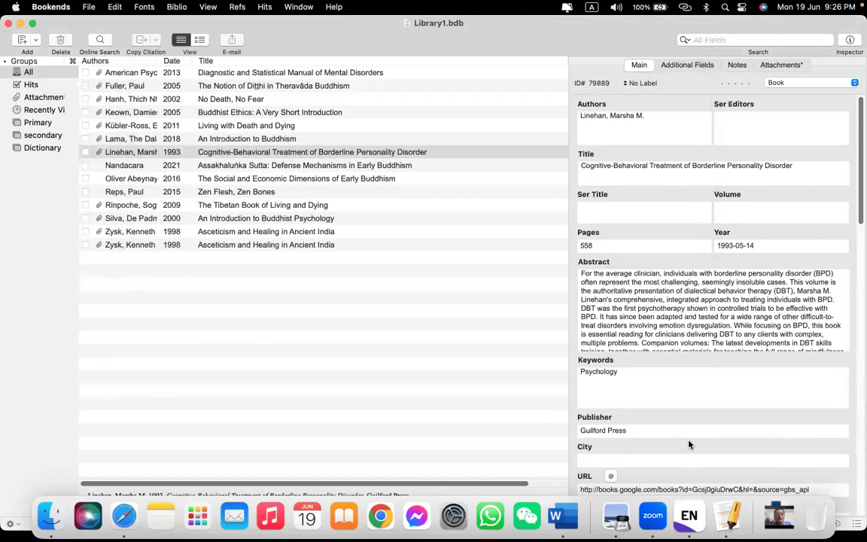
Step: Shorten the Year of the imported Cognitive-Behavioral Treatment of Borderline Personality Disorder reference to 1993
scroll(688, 443, down, 1)
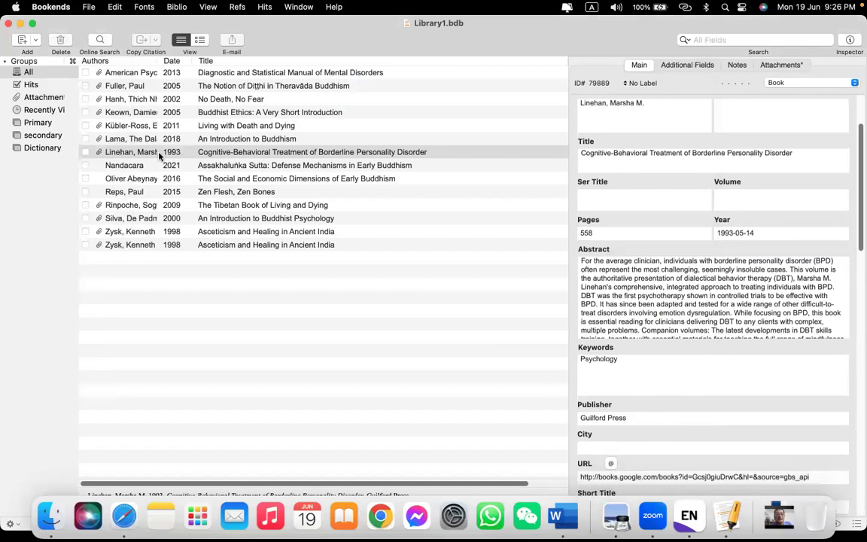
click(284, 157)
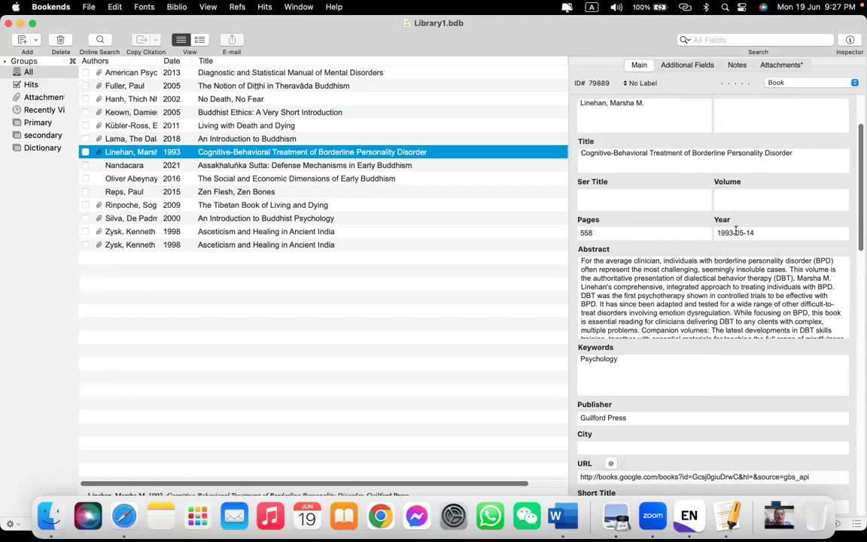
drag(735, 233, 768, 249)
key(BackSpace)
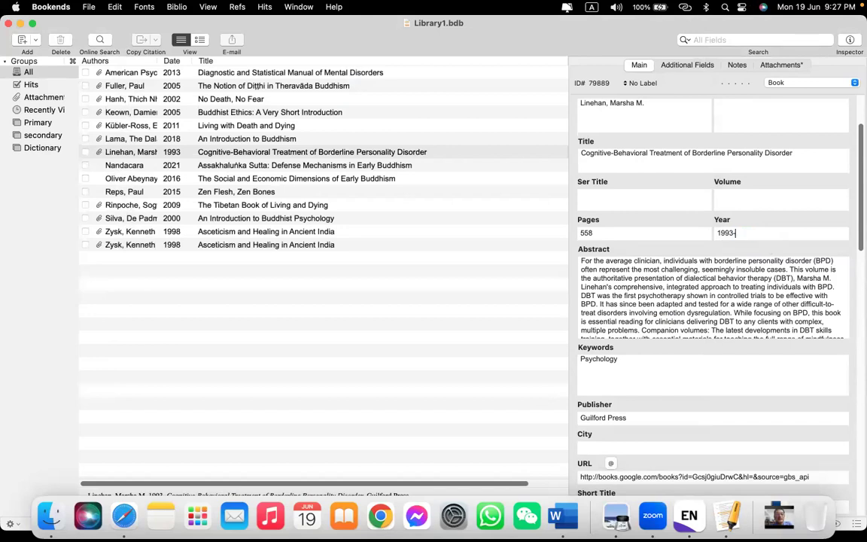
key(BackSpace)
Step: Clear the Google Books link from the URL field of the imported Cognitive-Behavioral Treatment of Borderline Personality Disorder reference
scroll(638, 398, down, 1)
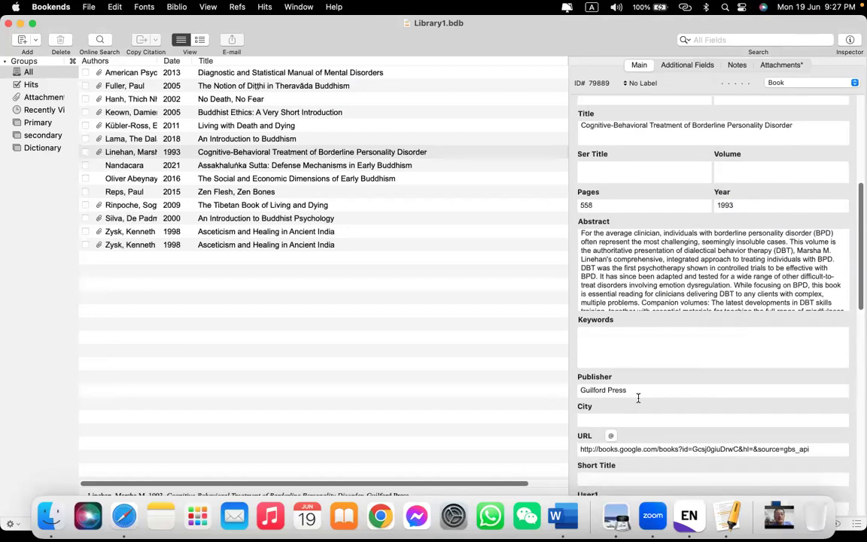
scroll(798, 447, down, 1)
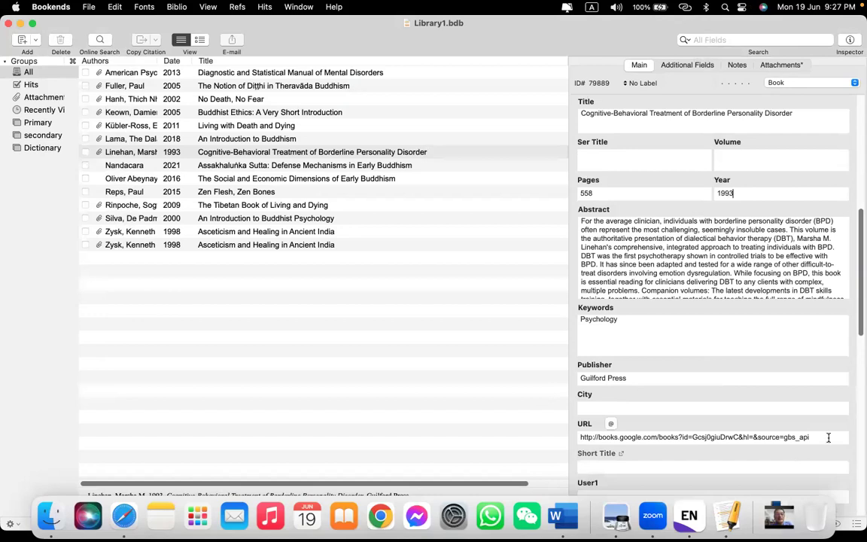
triple_click(774, 437)
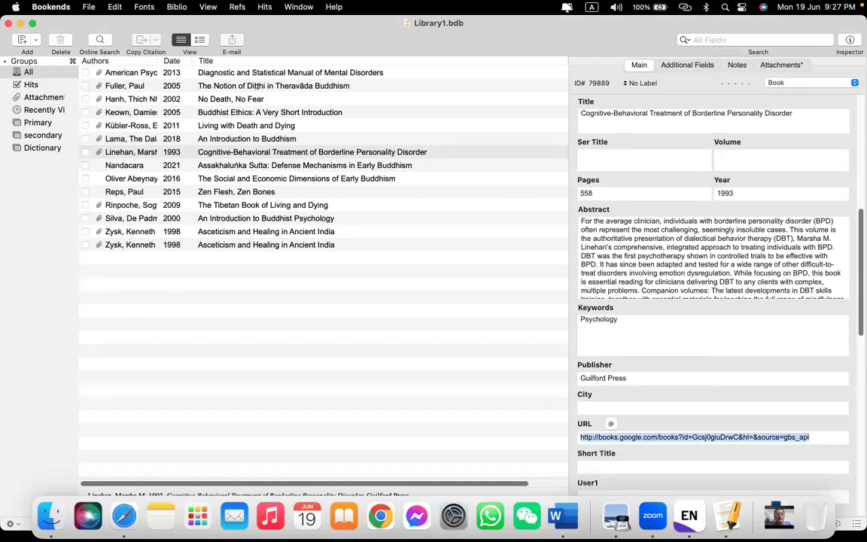
key(BackSpace)
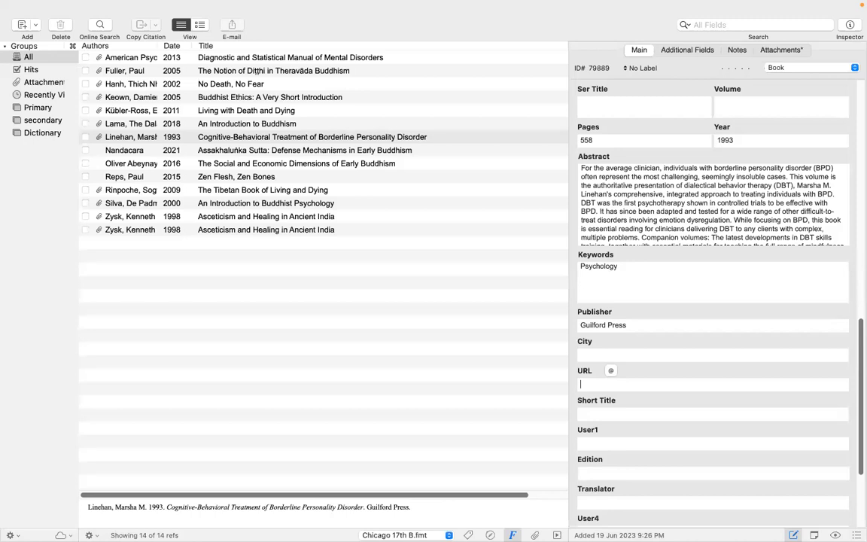
Step: Set the citation format of the reference preview to APA 7th Edition.fmt
click(395, 535)
scroll(393, 444, down, 3)
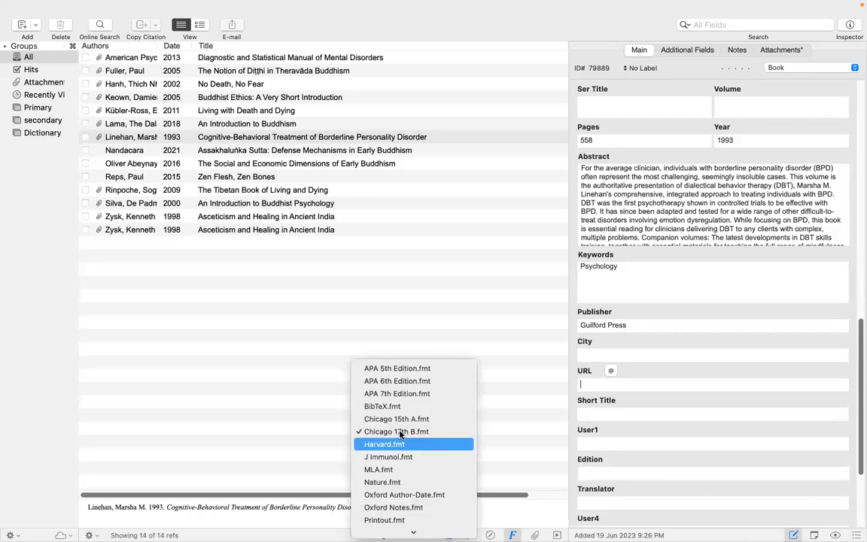
key(Up)
key(Up)
key(Up)
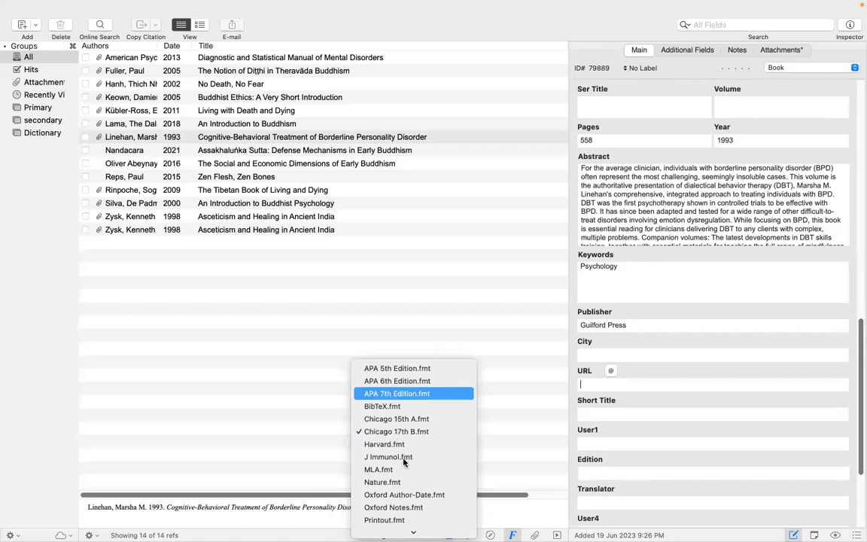
scroll(405, 402, down, 1)
key(Up)
key(Up)
key(Up)
key(Up)
key(Up)
key(Up)
key(Up)
key(Up)
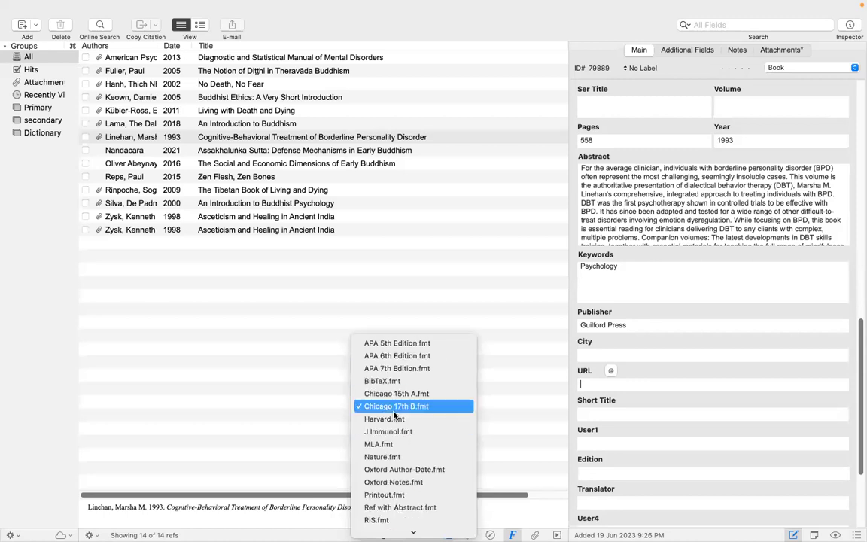
click(406, 369)
scroll(136, 506, down, 2)
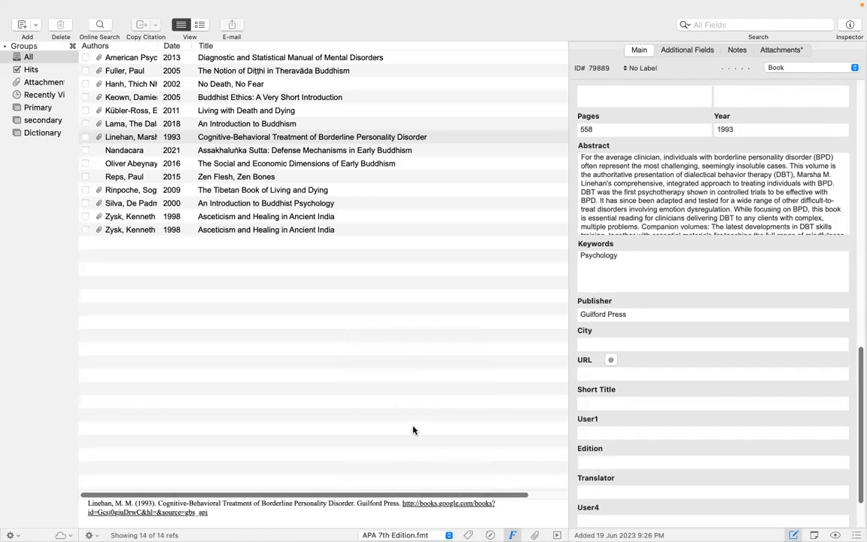
Step: Refresh the reference preview without the URL and copy the complete APA 7th Edition citation
click(77, 449)
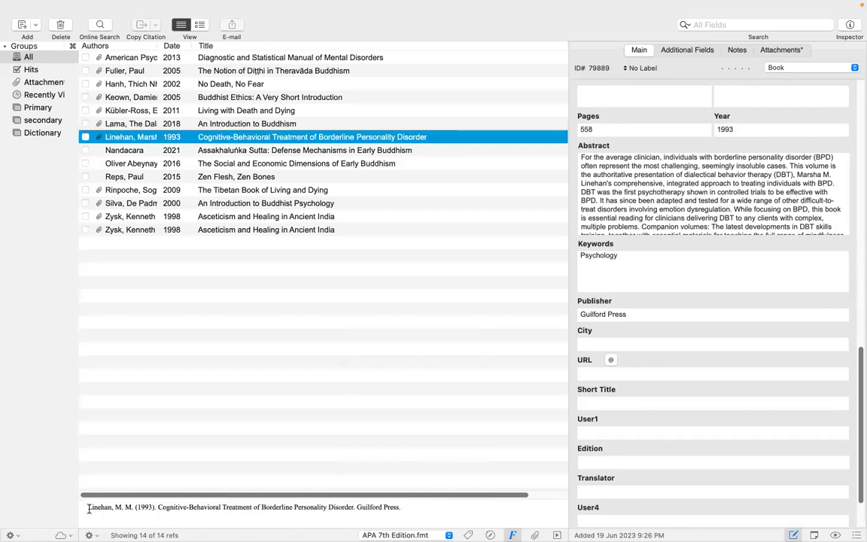
triple_click(94, 506)
key(super+c)
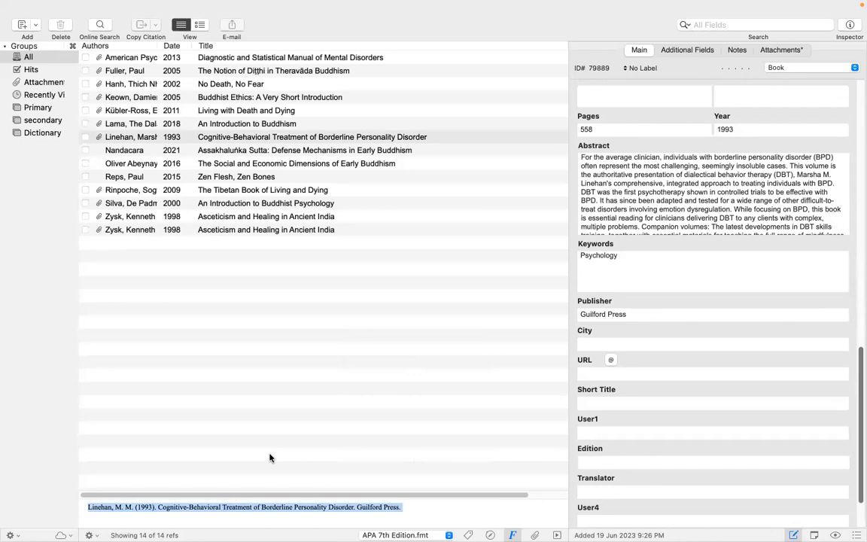
Step: Switch to Word's Document1 and try pasting the copied citation four lines below the final paragraph
key(super+Tab)
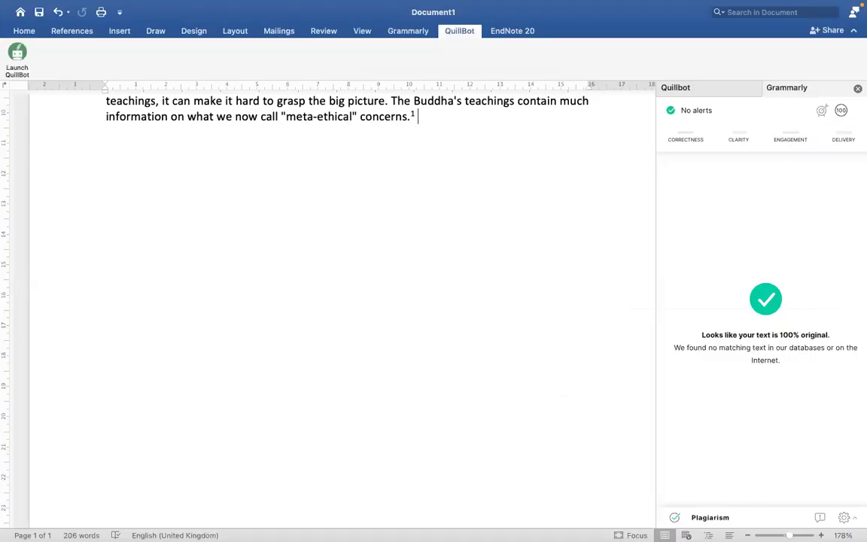
key(Return)
key(Return)
key(Return)
key(Return)
key(super+v)
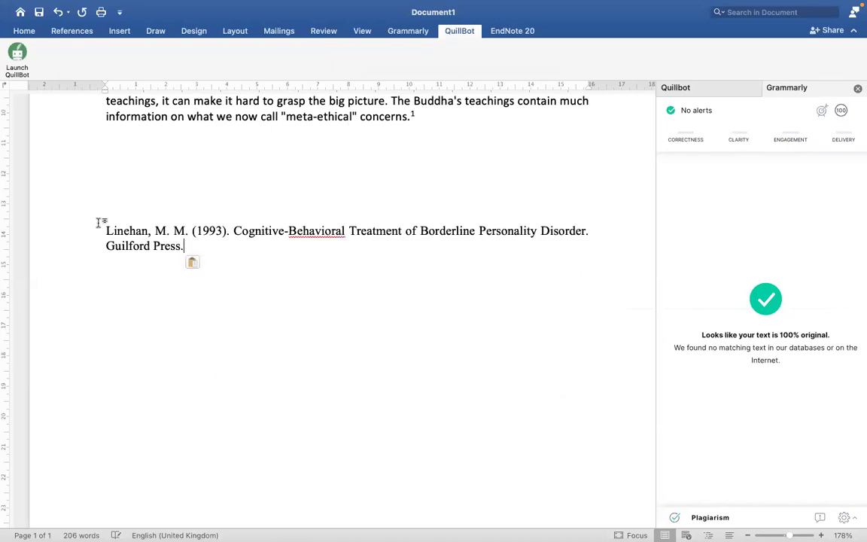
key(super+z)
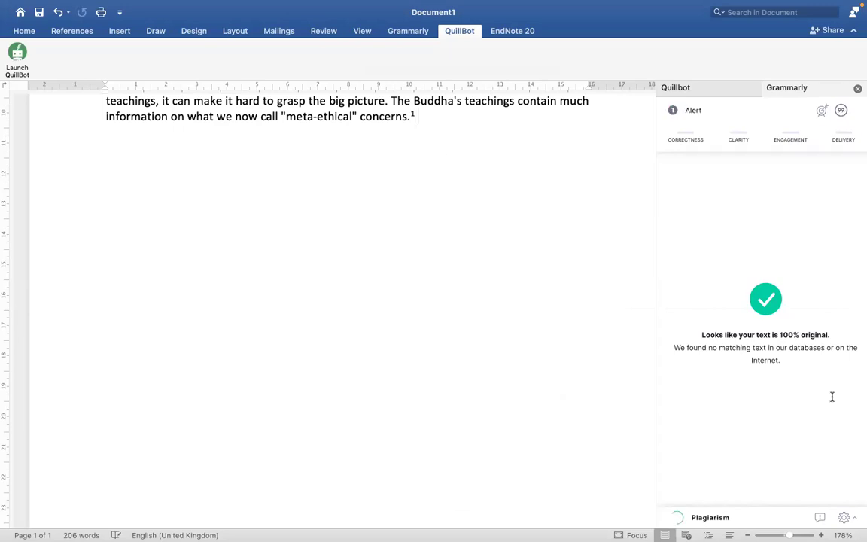
Step: Search the EndNote library for "dsm" and insert the 2022 DSM-5-TR book as the citation in footnote 1
scroll(452, 226, down, 3)
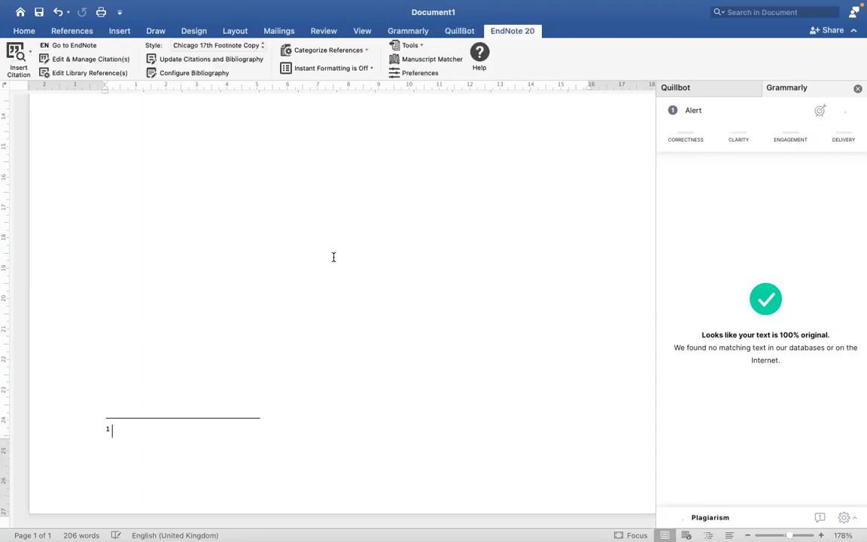
scroll(241, 282, up, 5)
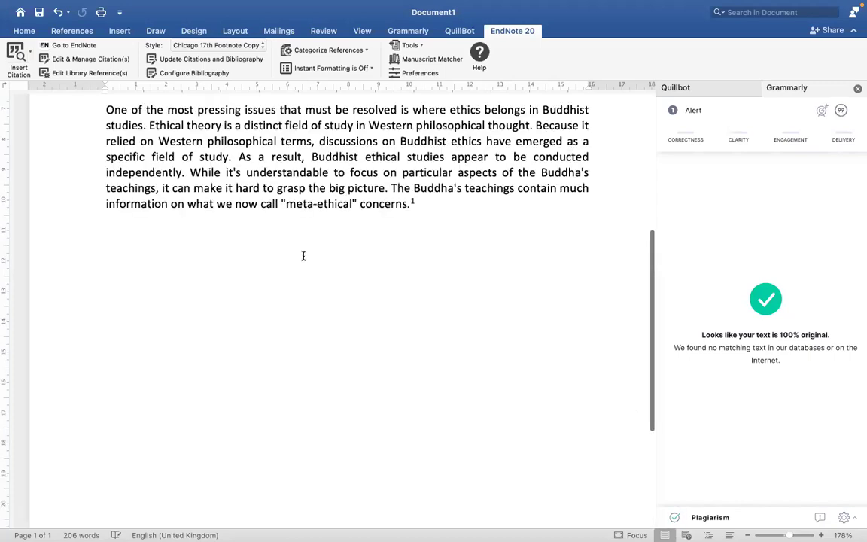
click(230, 46)
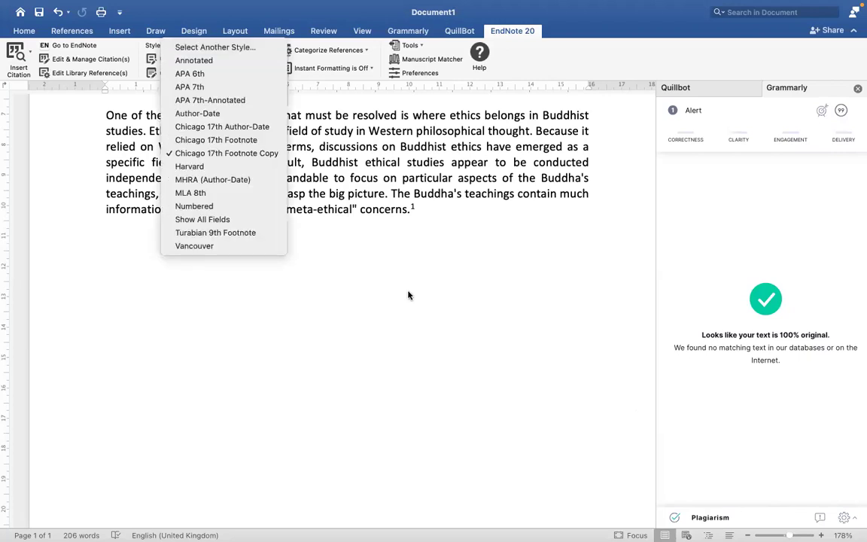
click(7, 51)
click(12, 51)
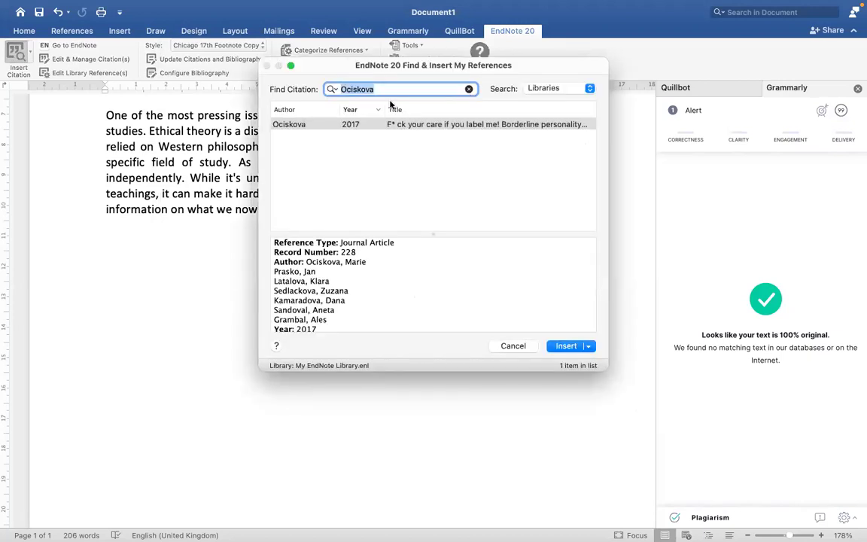
key(BackSpace)
text(dsm)
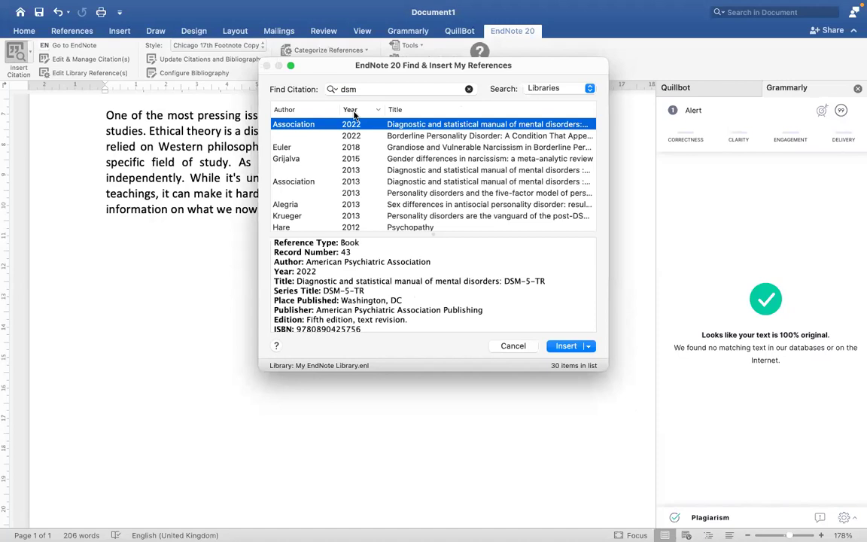
key(Return)
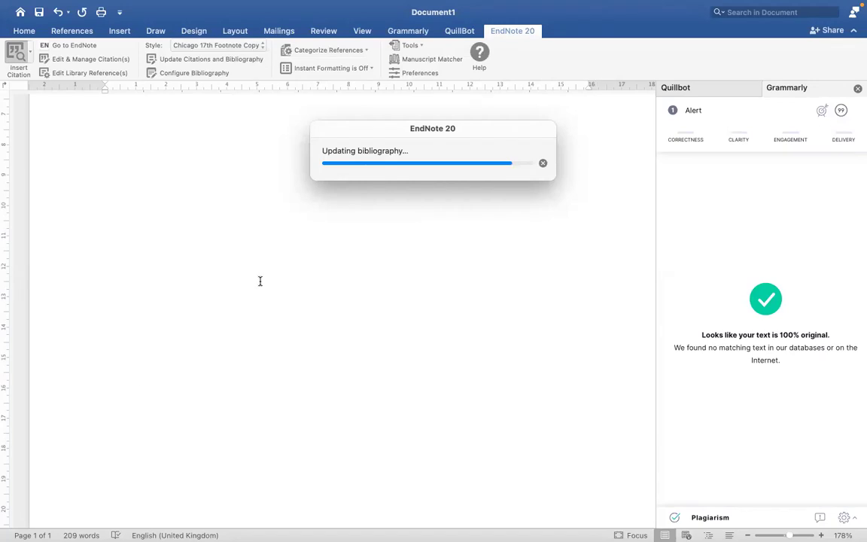
scroll(580, 458, down, 1)
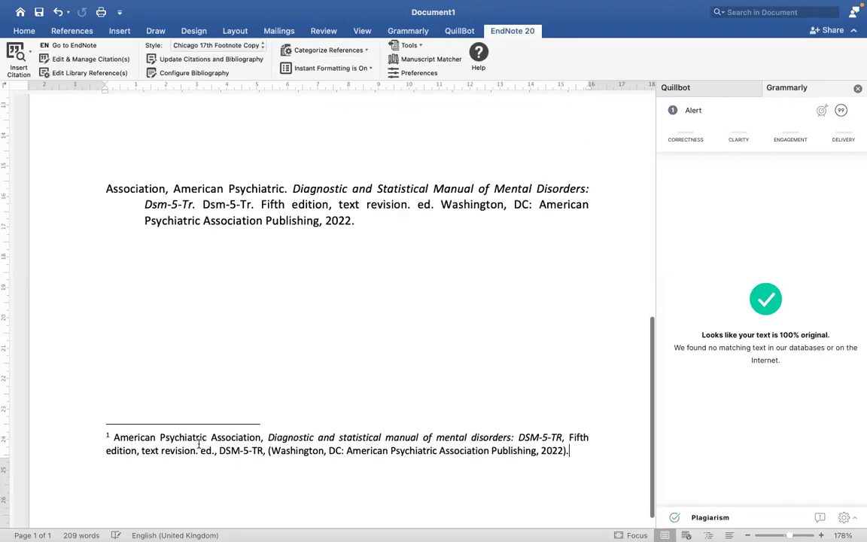
Step: Examine the DSM-5-TR citation in footnote 1 and the matching bibliography entry by highlighting each in turn
triple_click(124, 437)
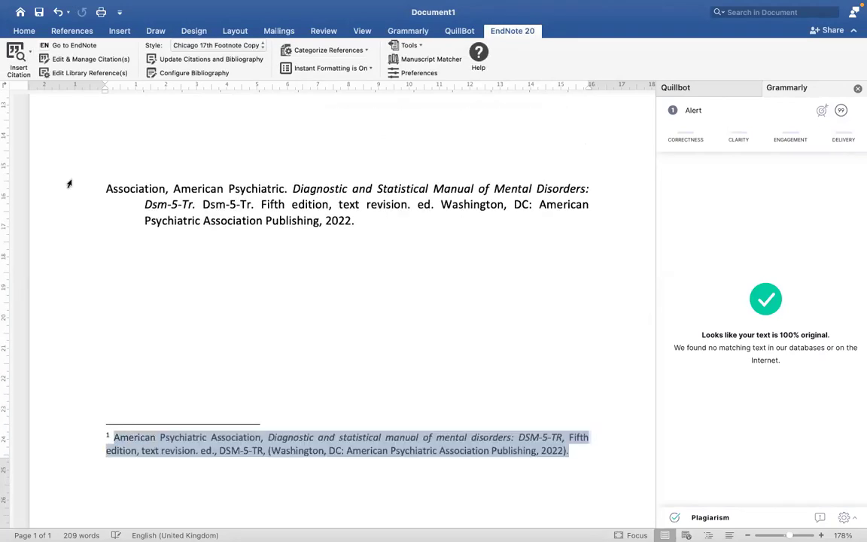
triple_click(83, 257)
click(106, 189)
key(shift+Right)
key(shift+Right)
key(shift+Right)
key(shift+Right)
key(shift+Right)
key(shift+Down)
key(shift+Down)
key(shift+Down)
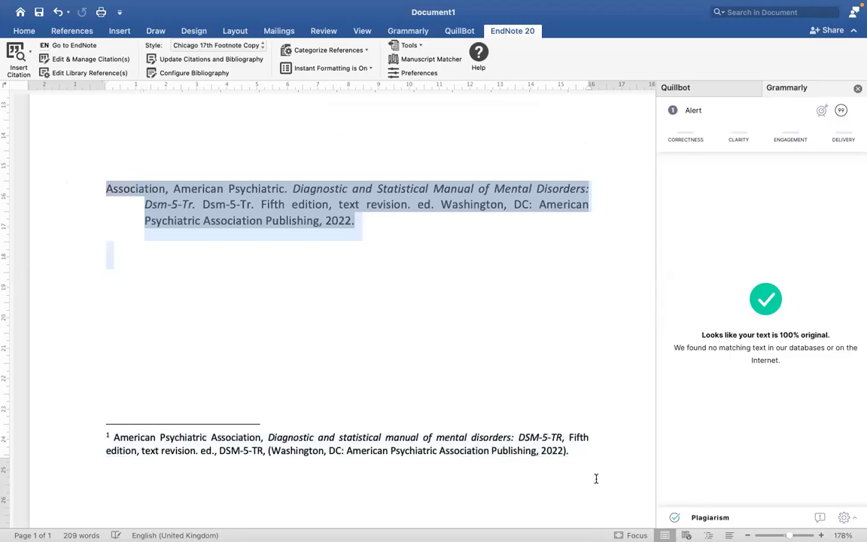
Step: Edit the DSM-5-TR citation in footnote 1 and set its Pages to 350-355
click(583, 457)
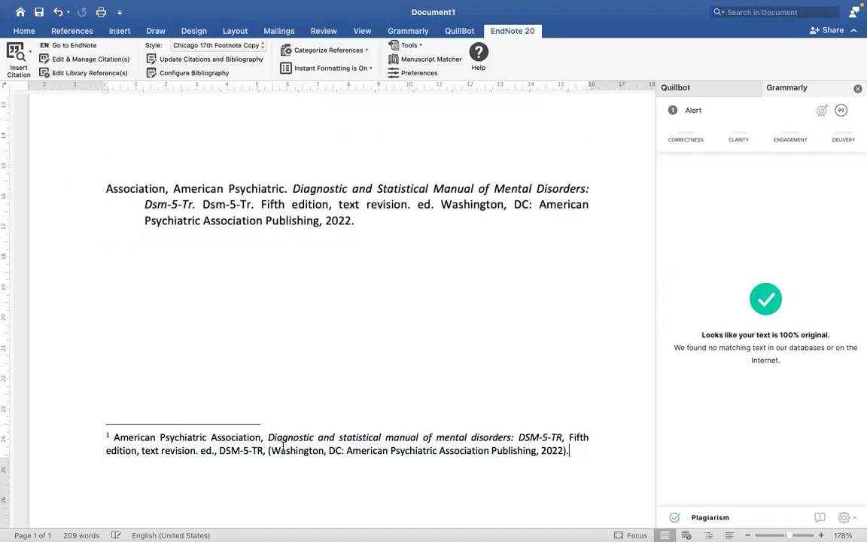
key(shift+Home)
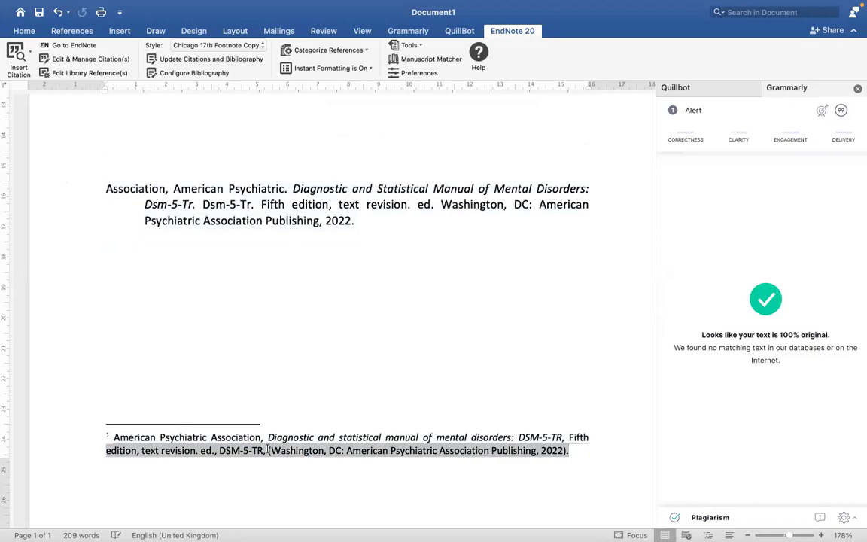
click(93, 59)
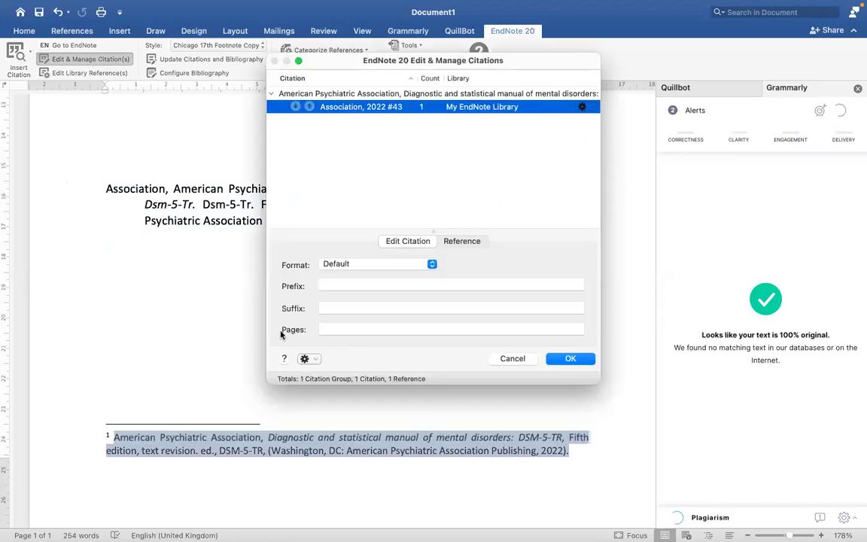
click(364, 329)
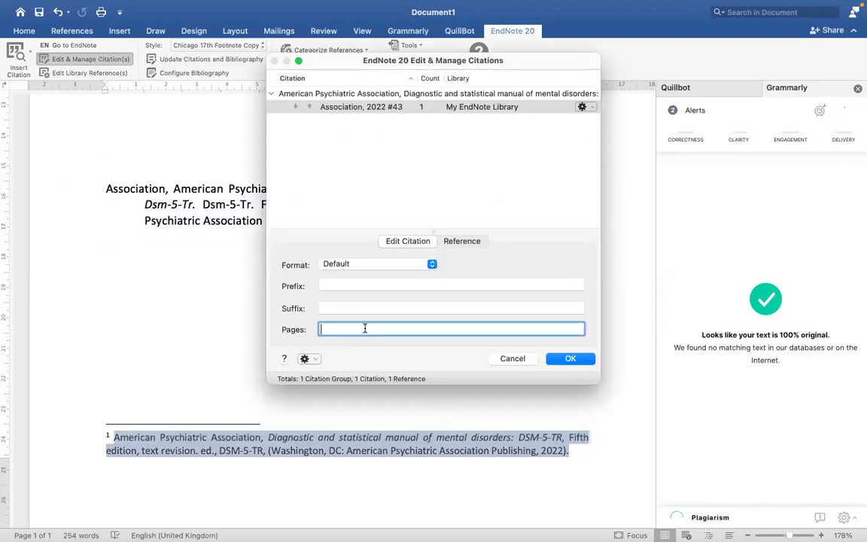
text(350-3)
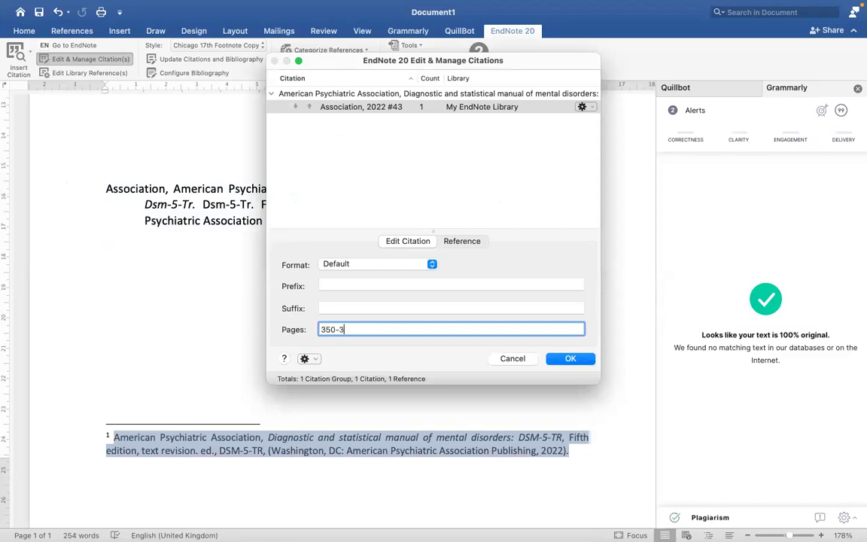
text(55)
drag(330, 329, 587, 383)
click(523, 329)
key(Return)
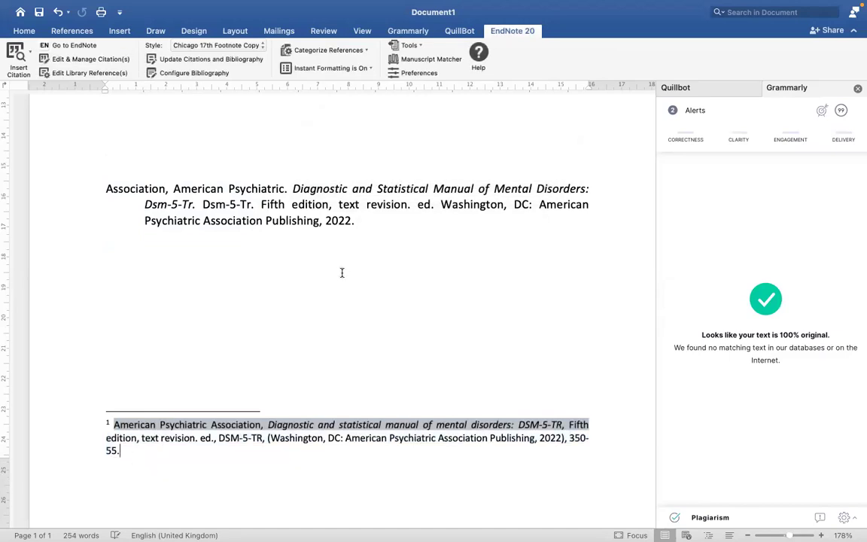
scroll(340, 274, up, 4)
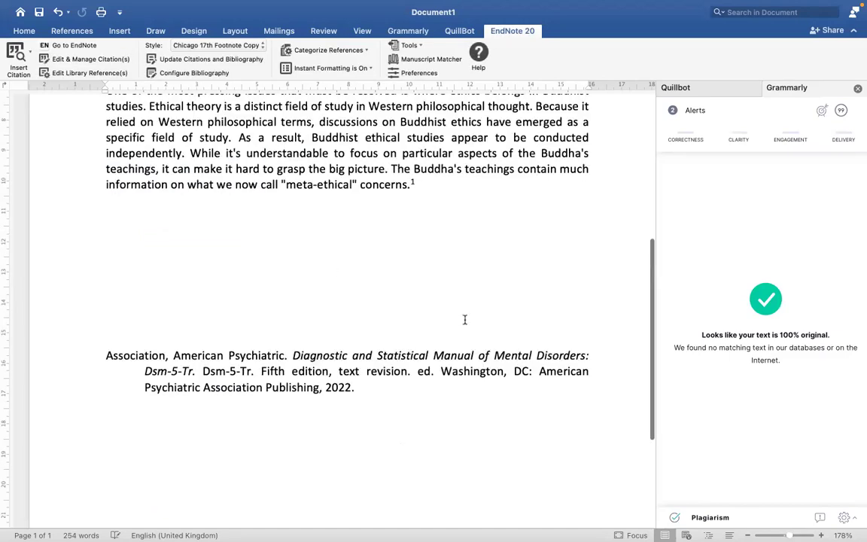
scroll(464, 320, up, 2)
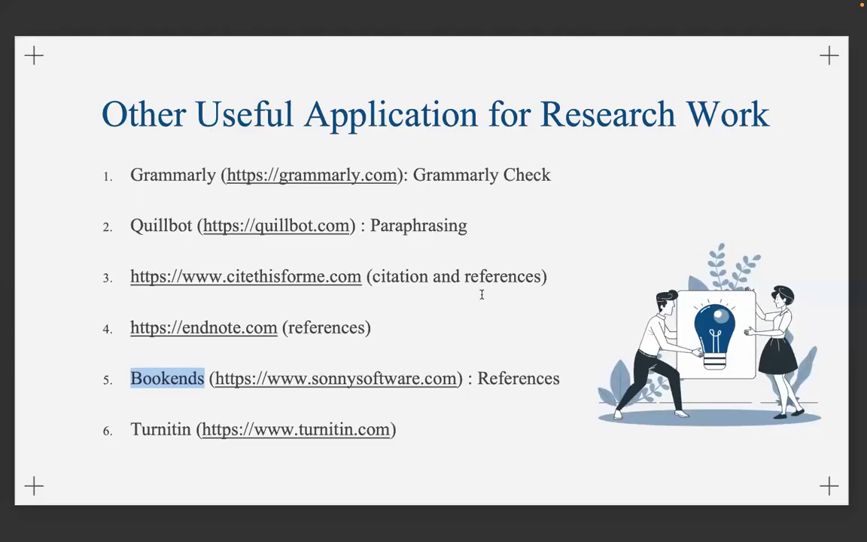
click(295, 435)
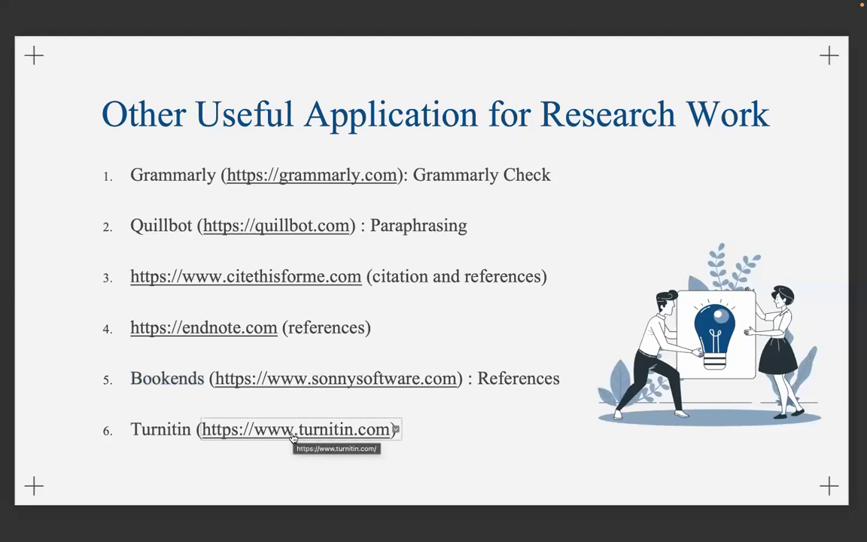
click(133, 427)
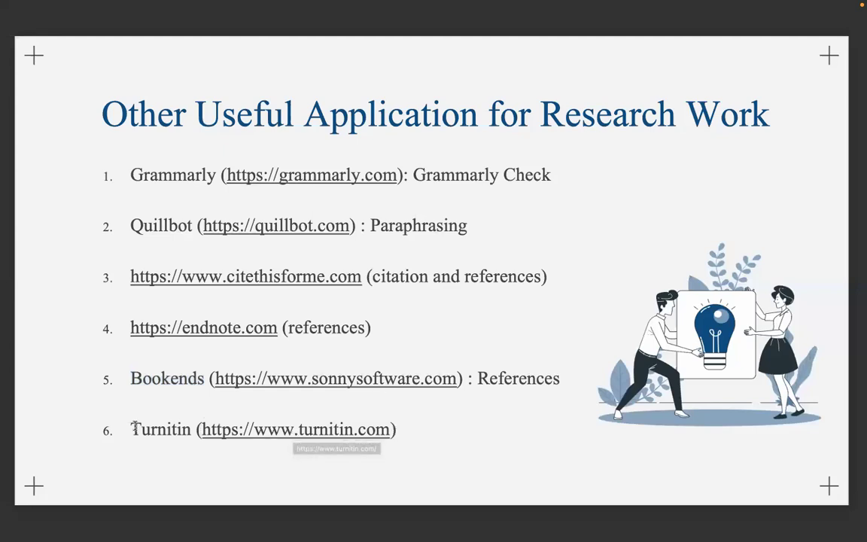
double_click(143, 435)
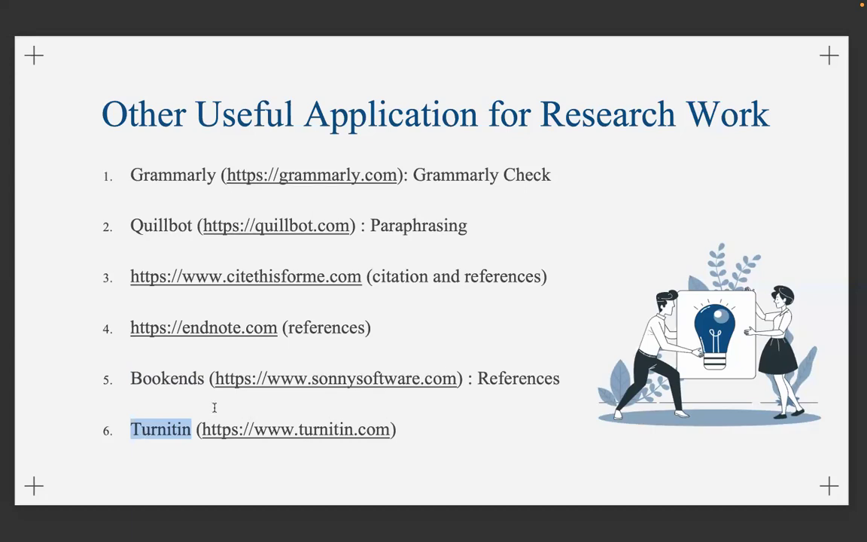
double_click(418, 226)
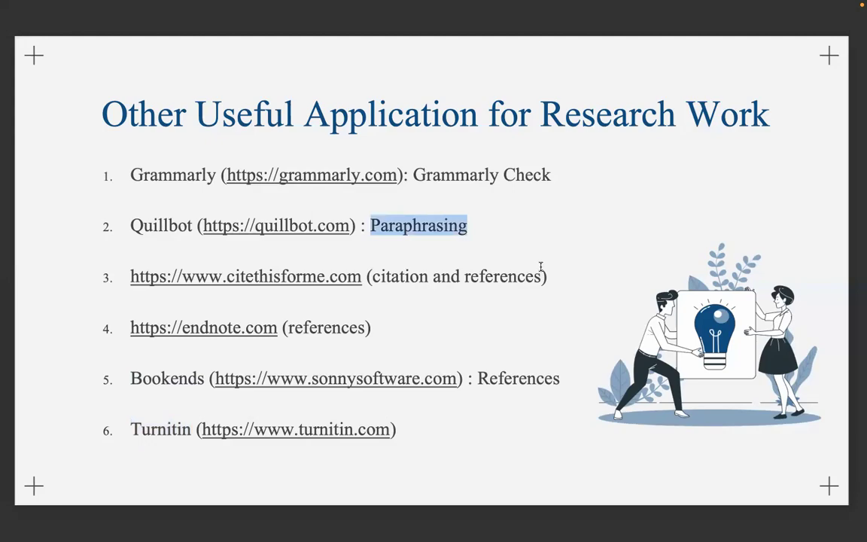
Step: Switch to the browser showing the Turnitin class homepage
key(ctrl+Right)
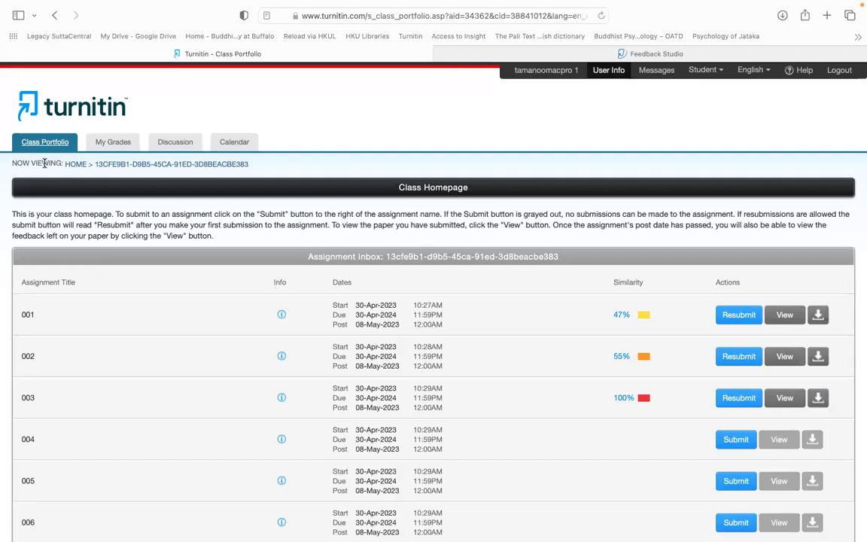
Step: Return to the Turnitin student homepage and reopen the class from its class list
click(70, 167)
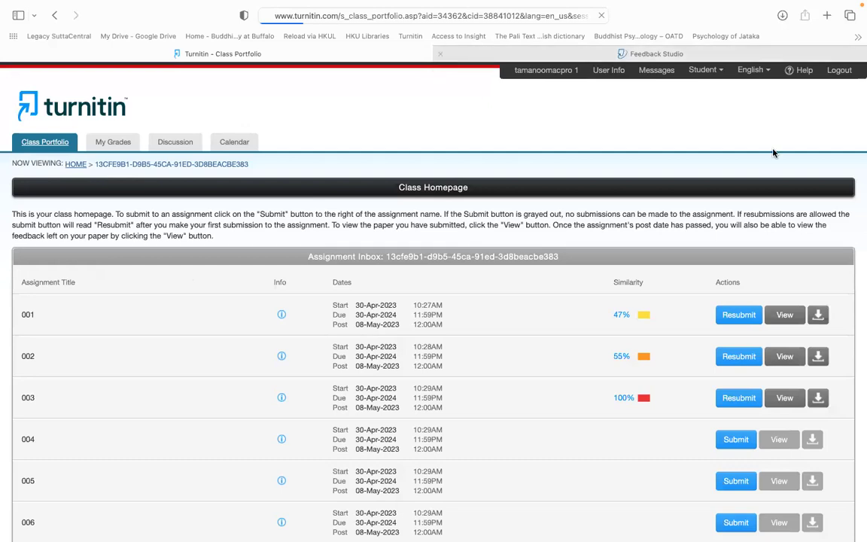
mouse_move(668, 6)
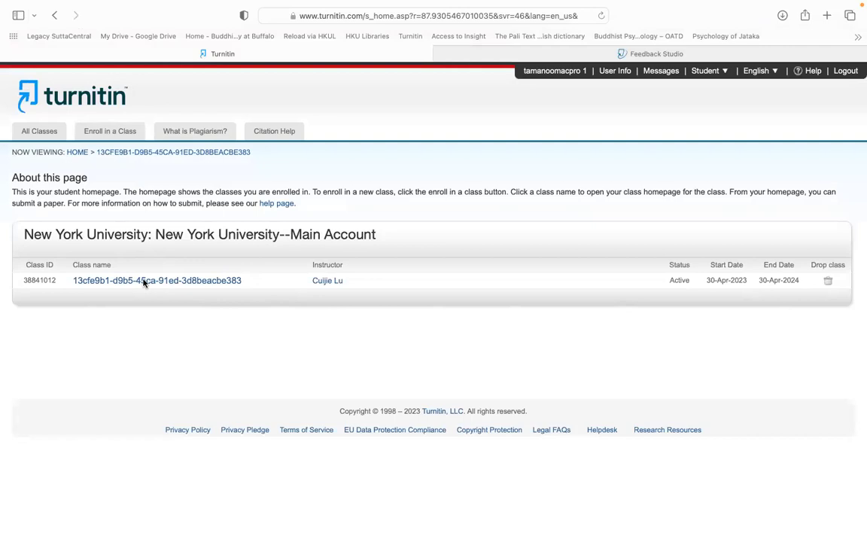
click(196, 281)
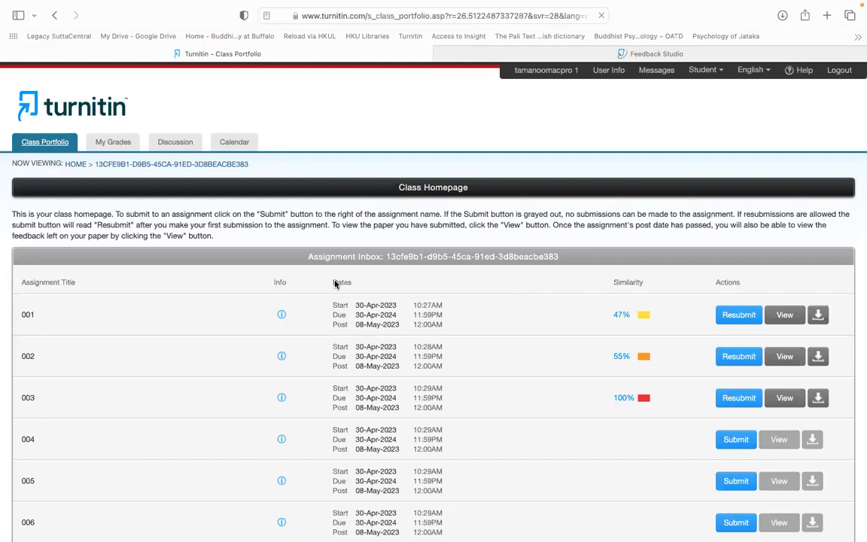
Step: Look through the class's assignment inbox from 001 to 100 and the similarity scores of the submitted assignments
scroll(337, 280, down, 1)
scroll(342, 276, down, 10)
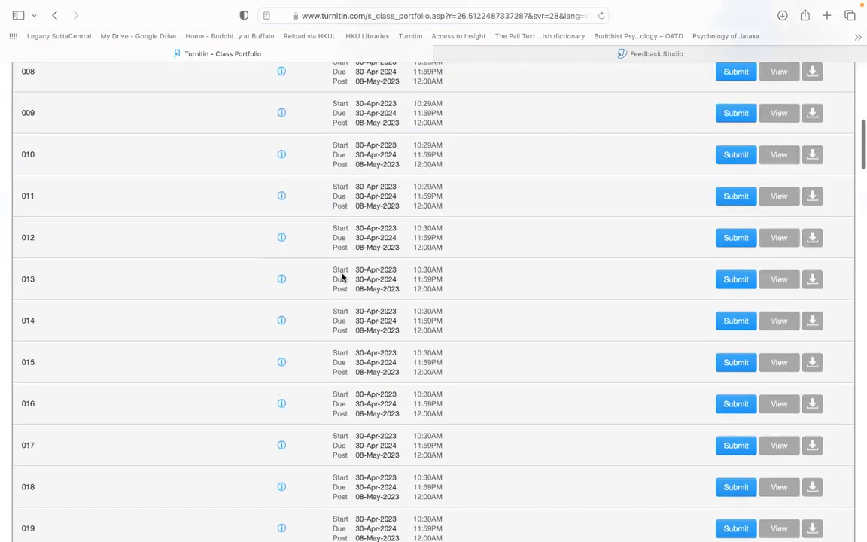
scroll(342, 276, down, 20)
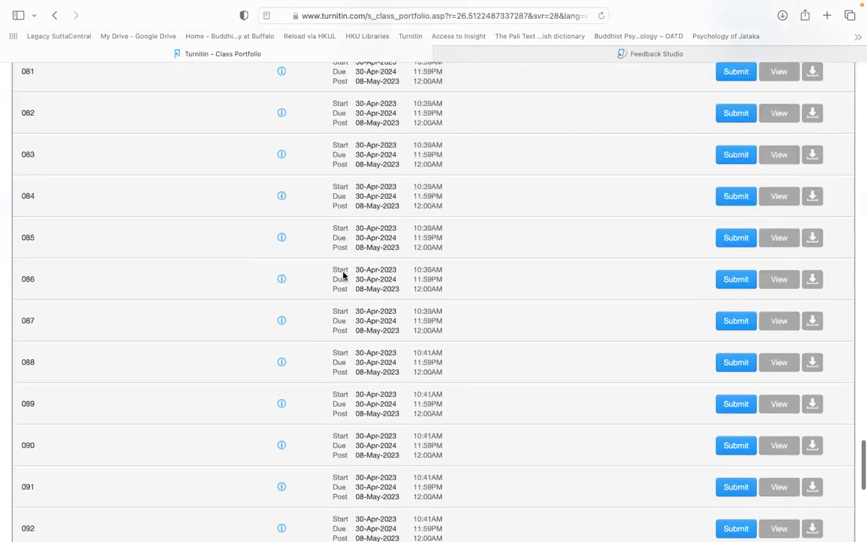
scroll(318, 293, down, 9)
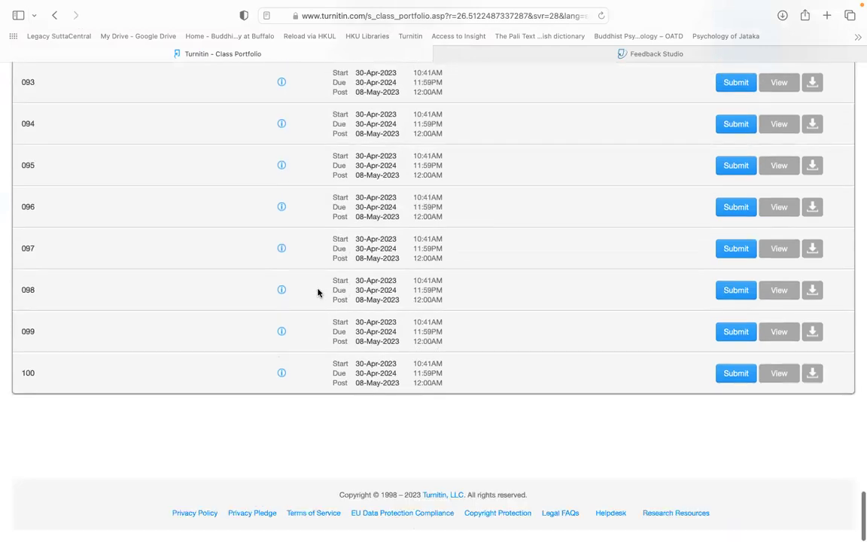
scroll(332, 226, up, 20)
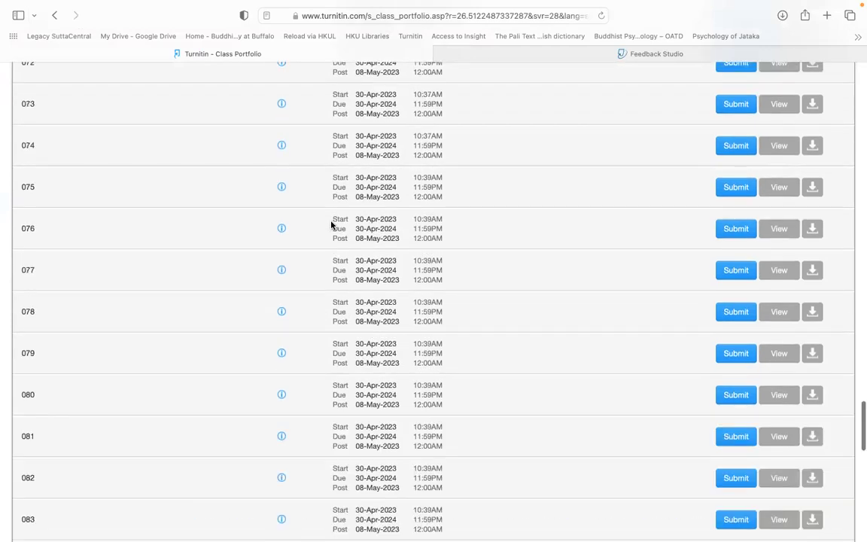
scroll(177, 196, up, 20)
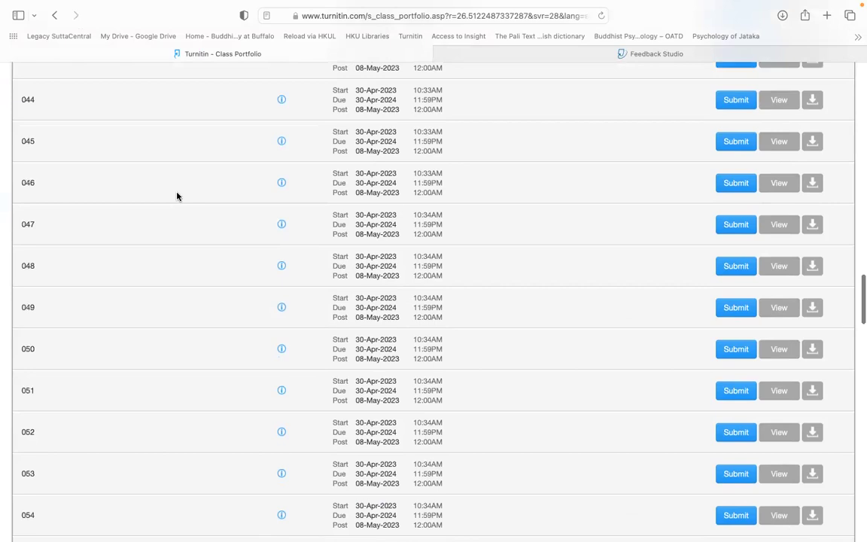
scroll(177, 196, up, 15)
scroll(177, 197, up, 15)
scroll(207, 206, up, 10)
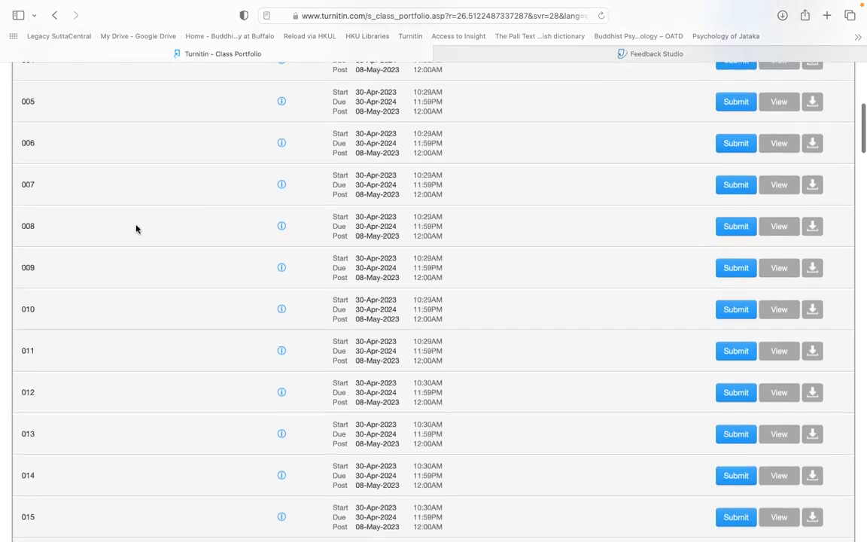
scroll(321, 250, up, 5)
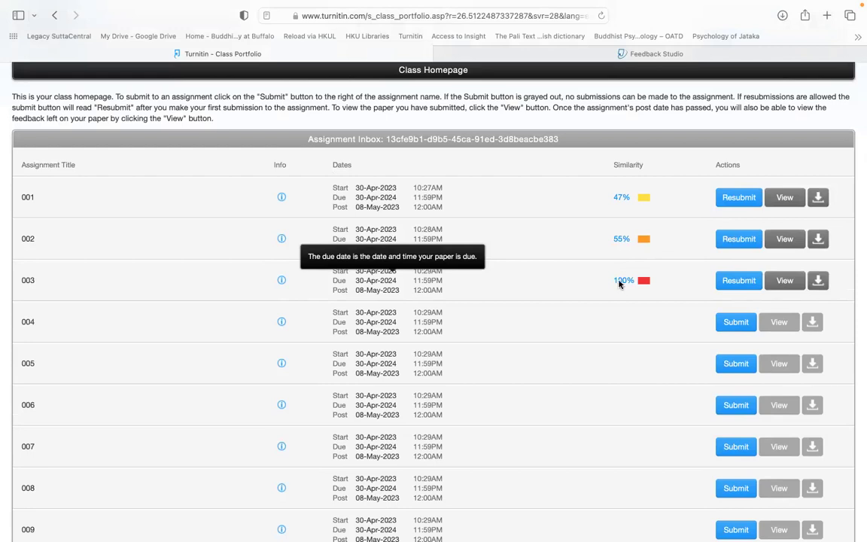
scroll(619, 283, right, 1)
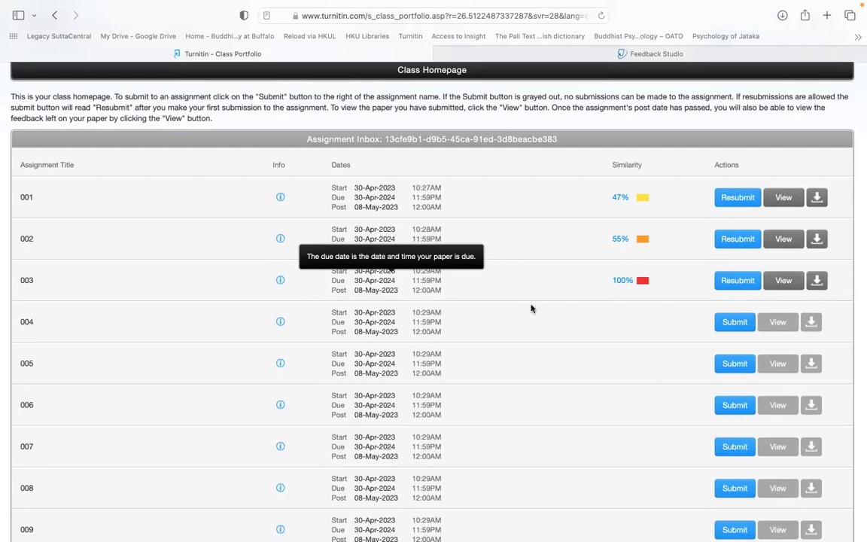
Step: Open the similarity report for assignment 003 and examine the highlighted text on its first page
key(ctrl+Tab)
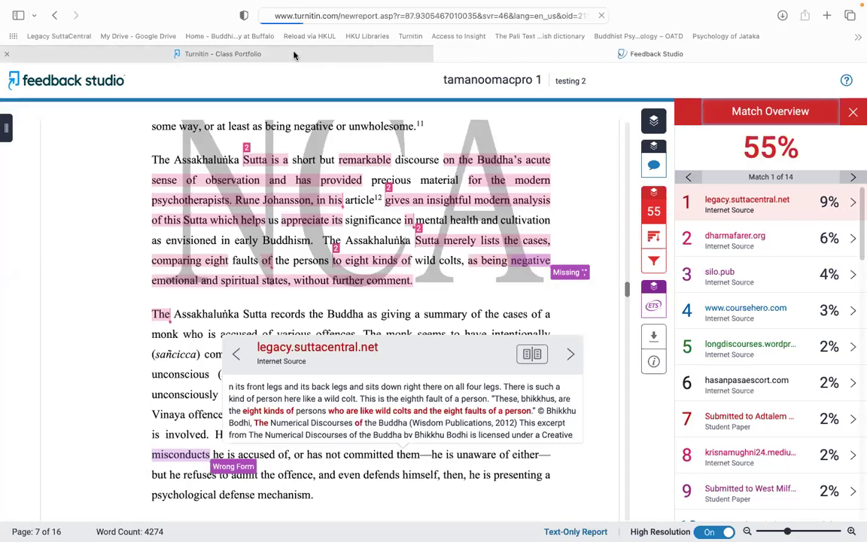
mouse_move(293, 55)
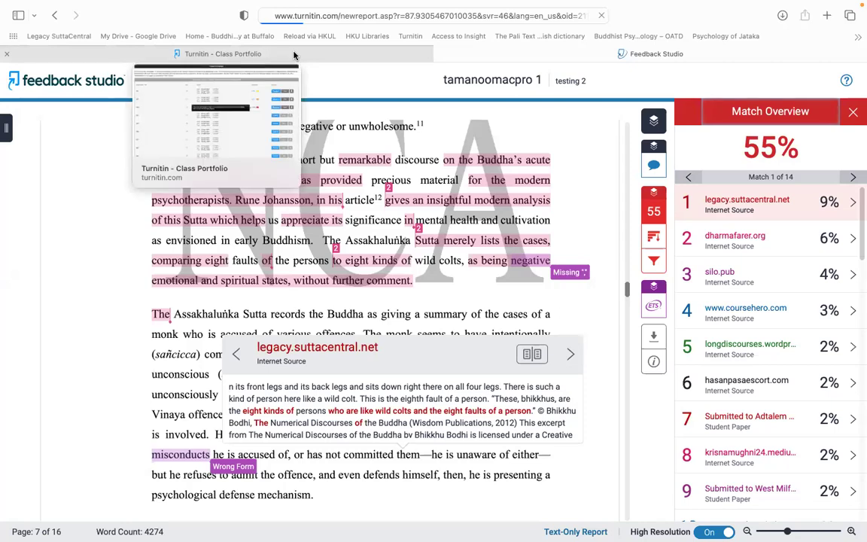
click(400, 58)
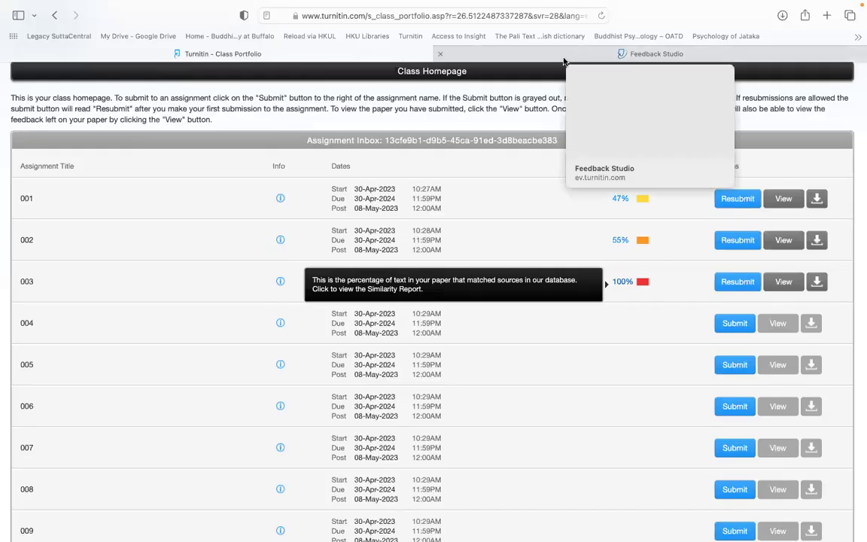
click(563, 59)
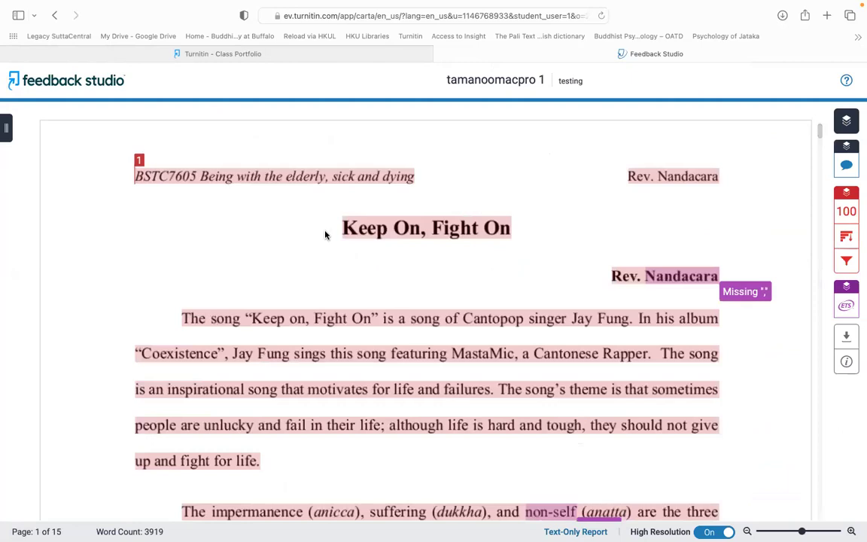
scroll(308, 288, down, 3)
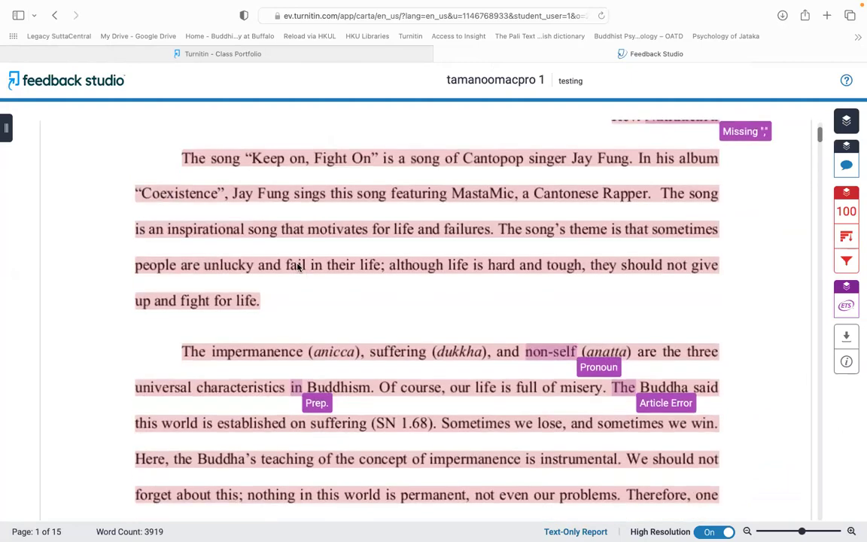
scroll(301, 262, down, 3)
scroll(304, 258, down, 3)
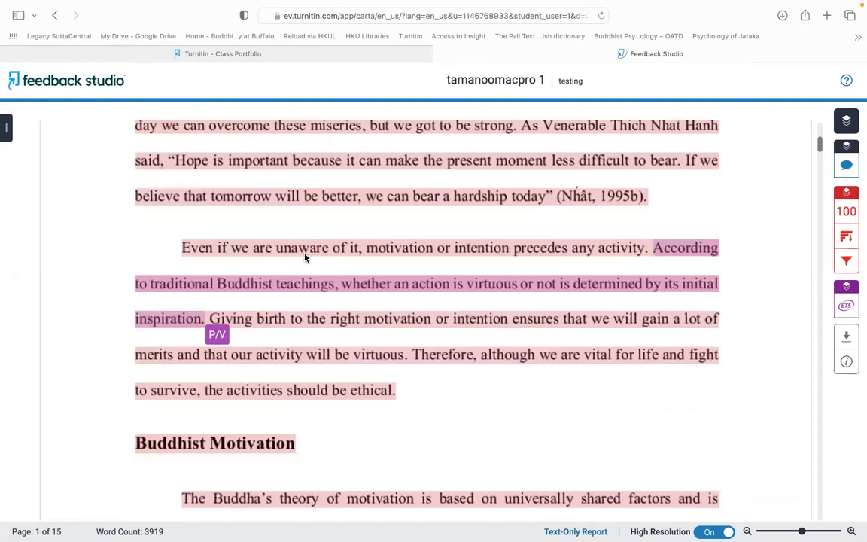
scroll(526, 241, down, 1)
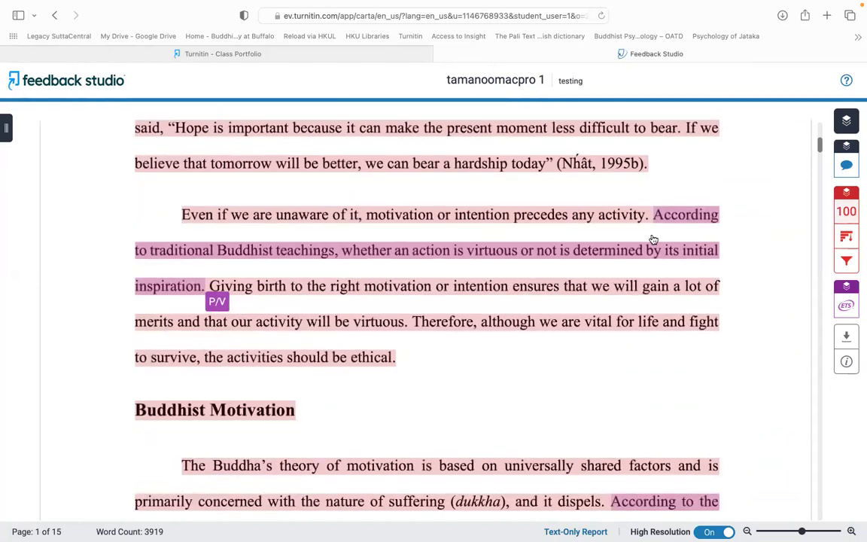
Step: Show the Match Overview for this paper, inspect the matched student paper source and review the highlighted passages
click(848, 214)
click(727, 202)
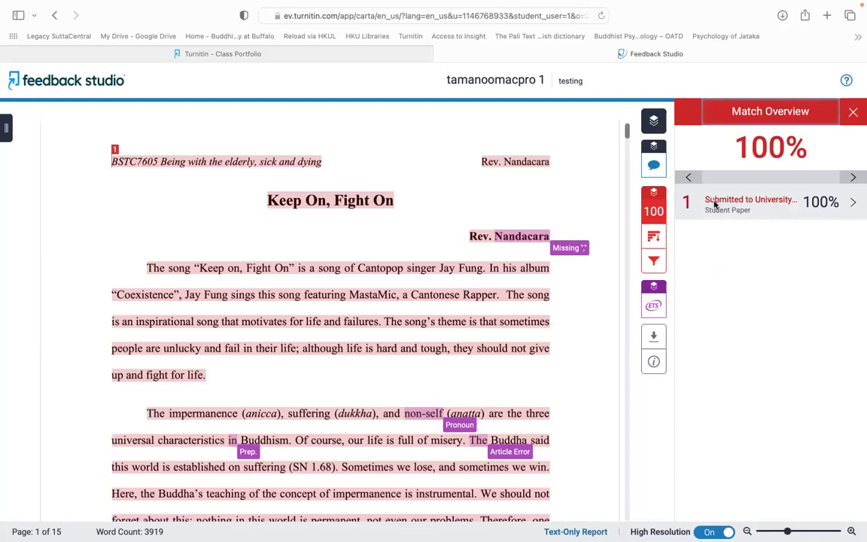
click(295, 201)
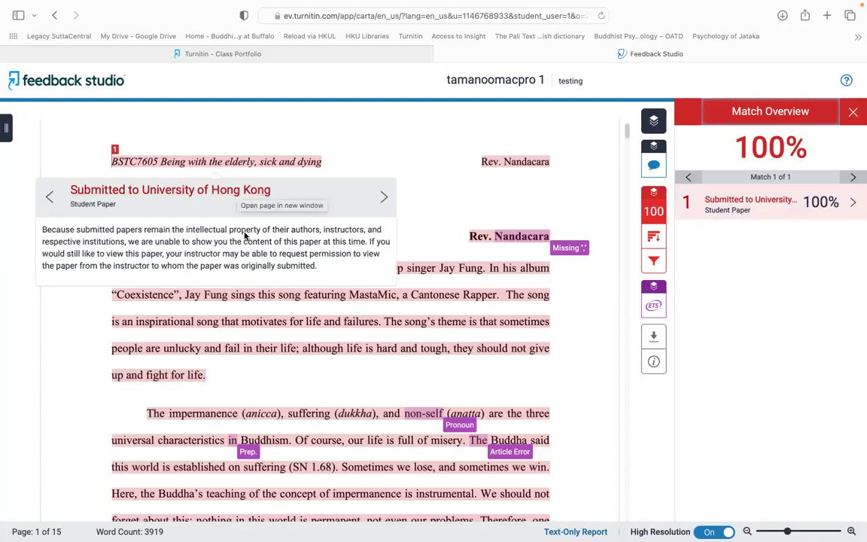
click(436, 147)
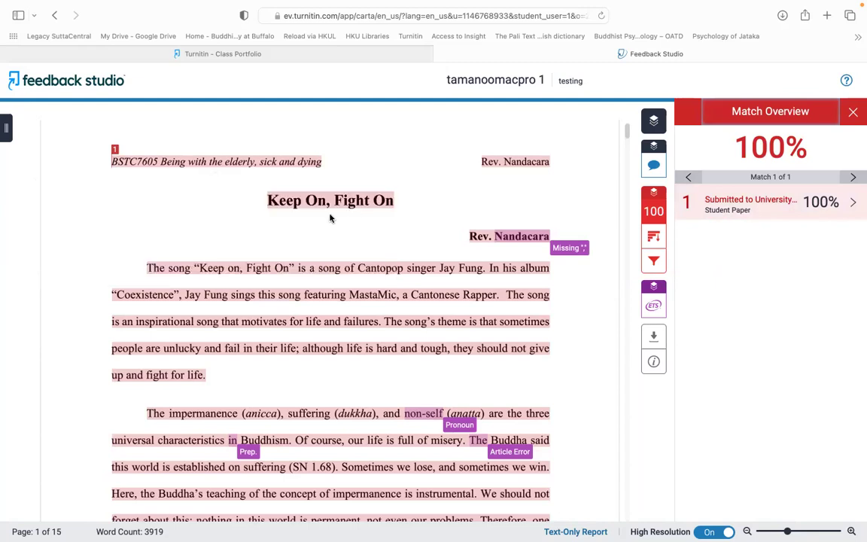
scroll(448, 194, down, 3)
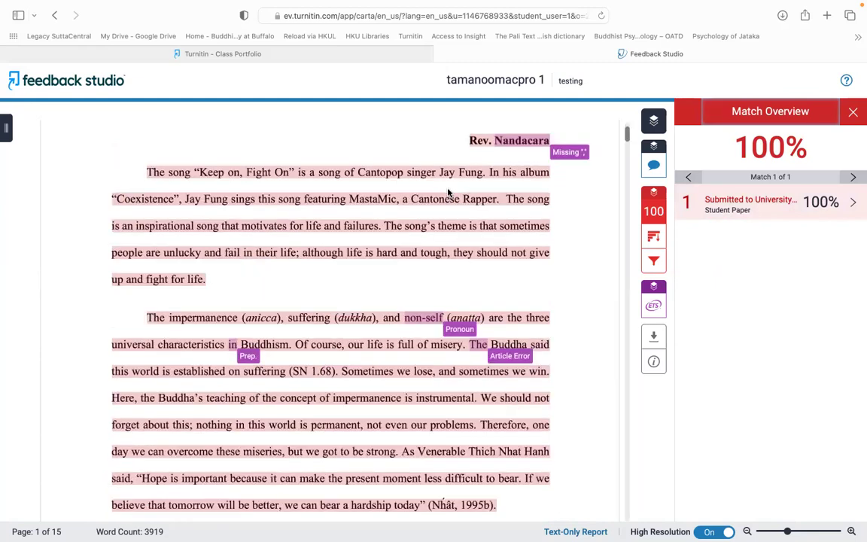
scroll(354, 250, down, 3)
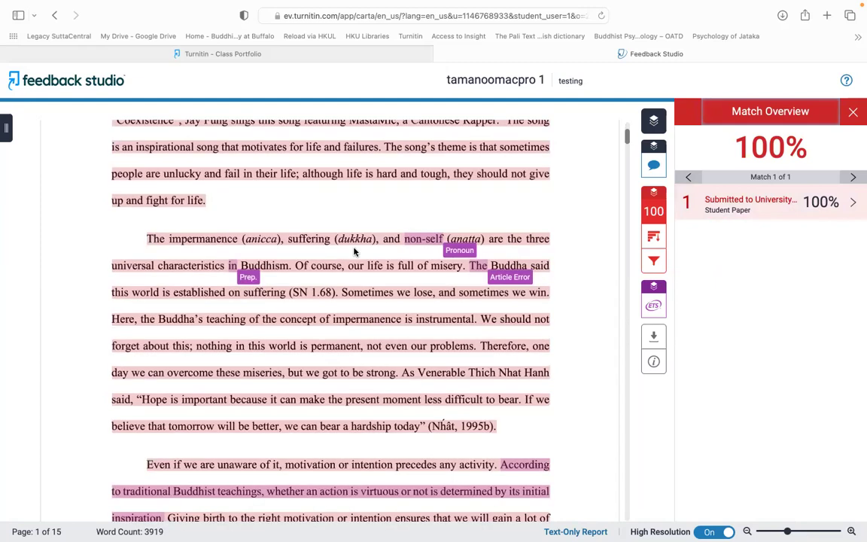
scroll(149, 222, up, 5)
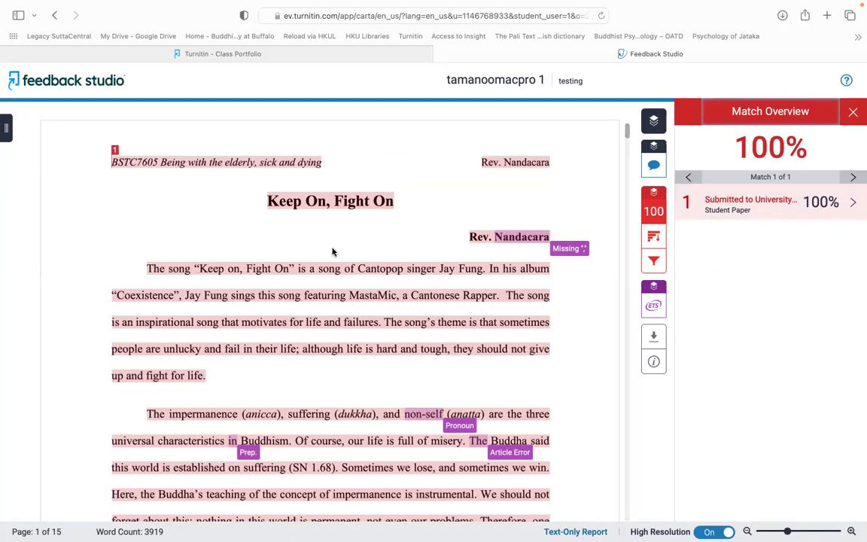
scroll(335, 241, down, 2)
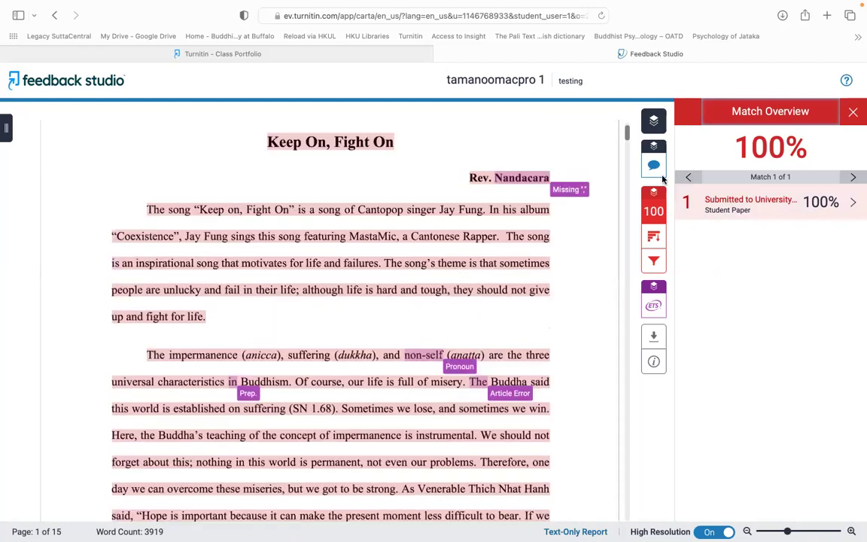
scroll(663, 178, down, 2)
scroll(466, 128, down, 12)
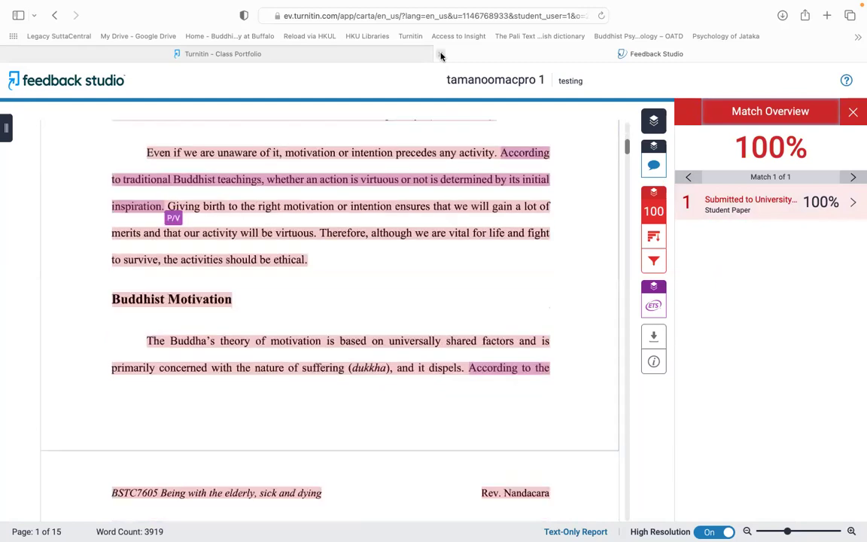
key(super+w)
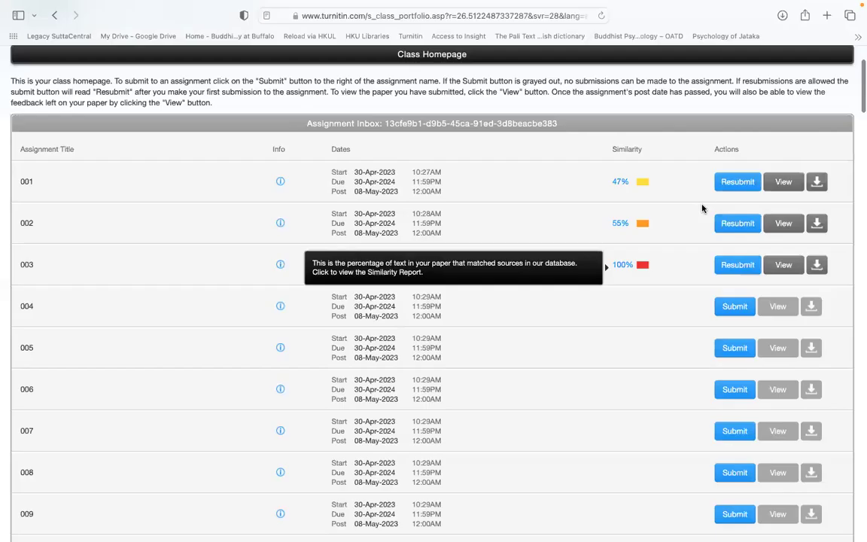
click(619, 223)
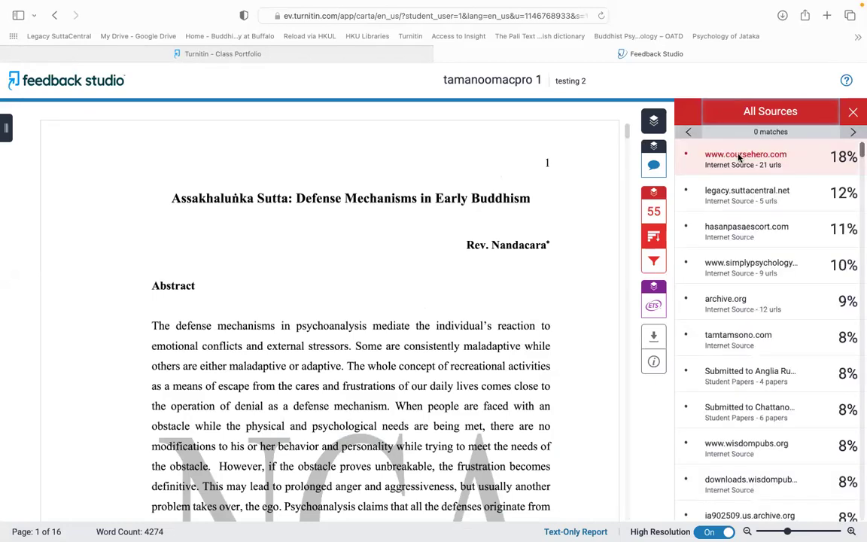
click(735, 157)
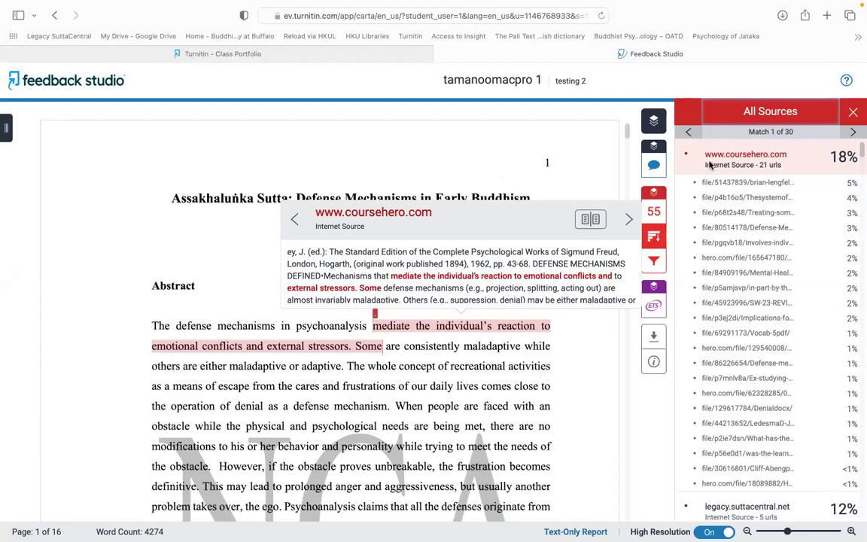
click(733, 200)
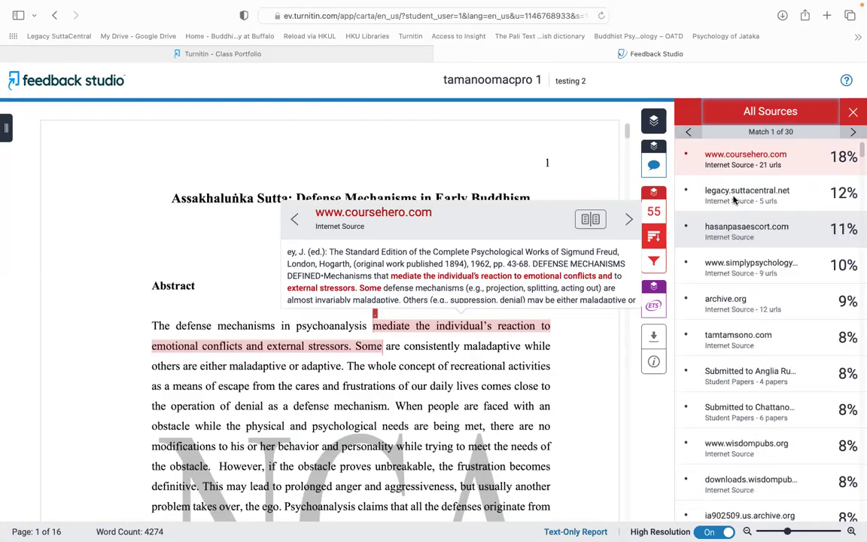
click(734, 197)
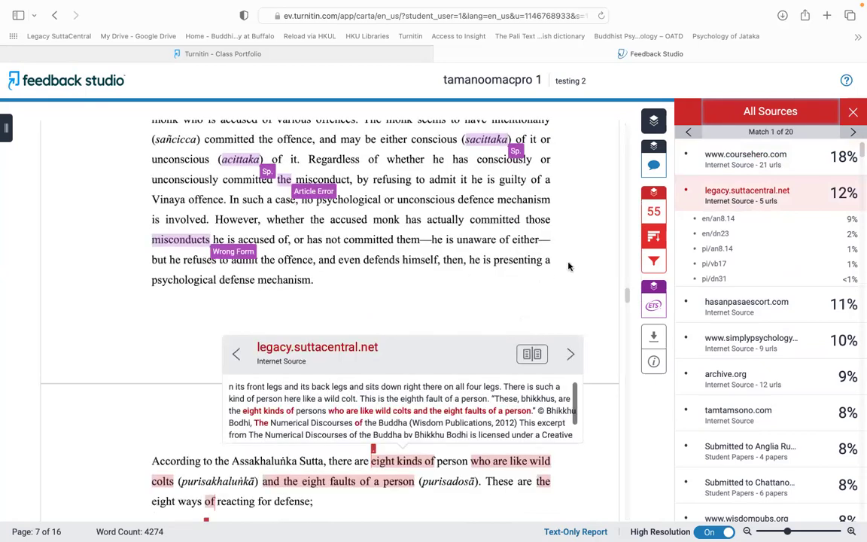
click(560, 264)
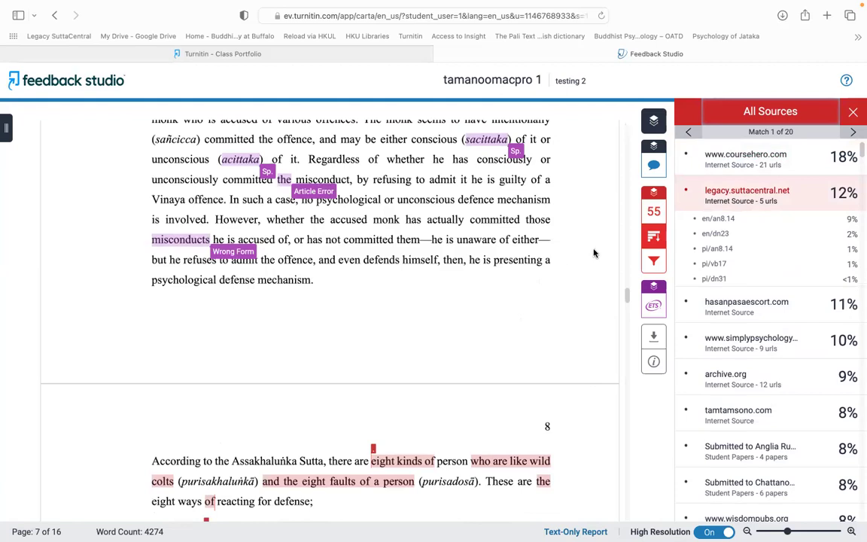
Step: Filter the similarity report to exclude quotes, the bibliography and sources that are less than 15%
click(656, 261)
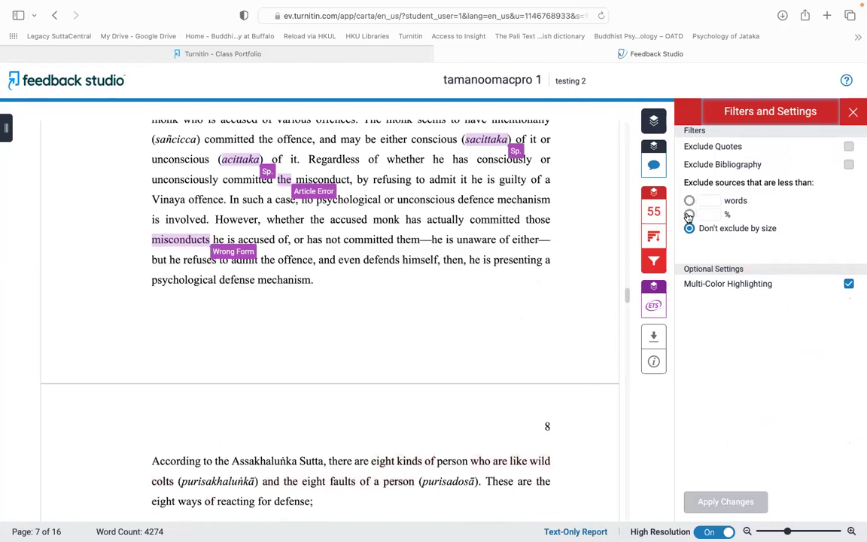
click(690, 215)
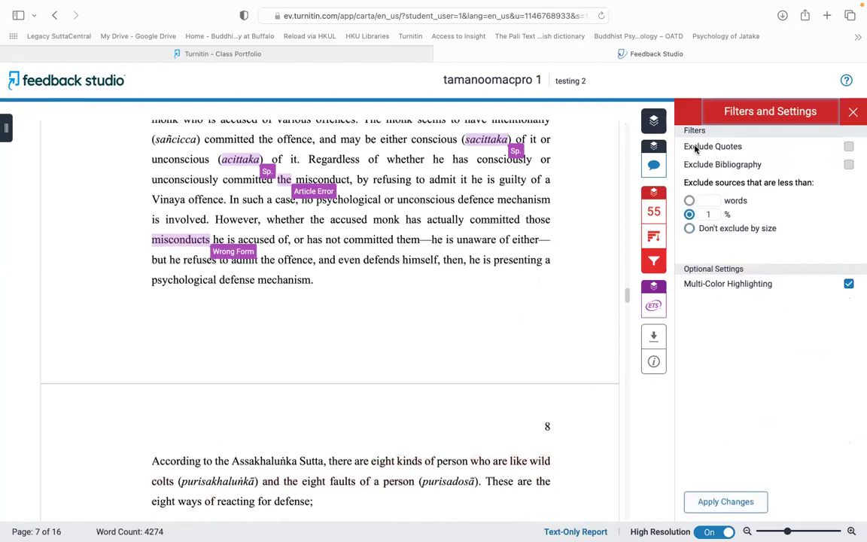
click(848, 148)
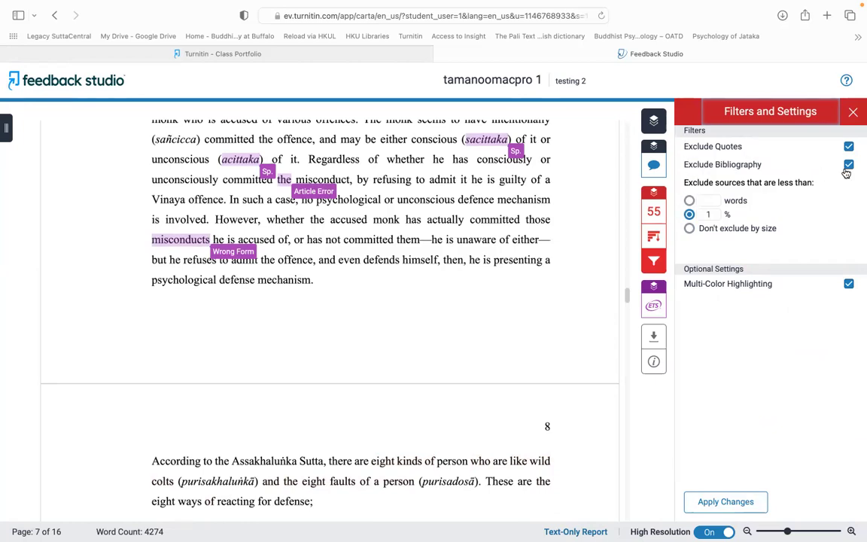
click(712, 213)
click(728, 231)
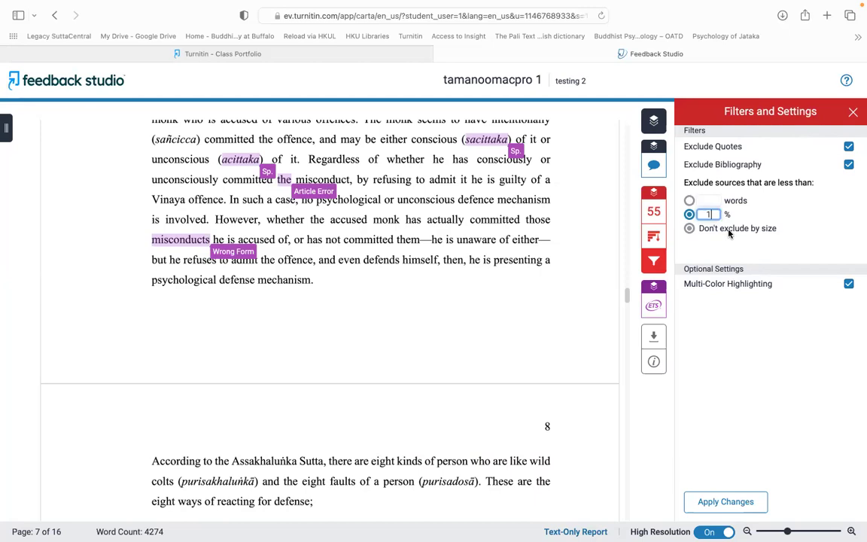
text(5)
click(723, 506)
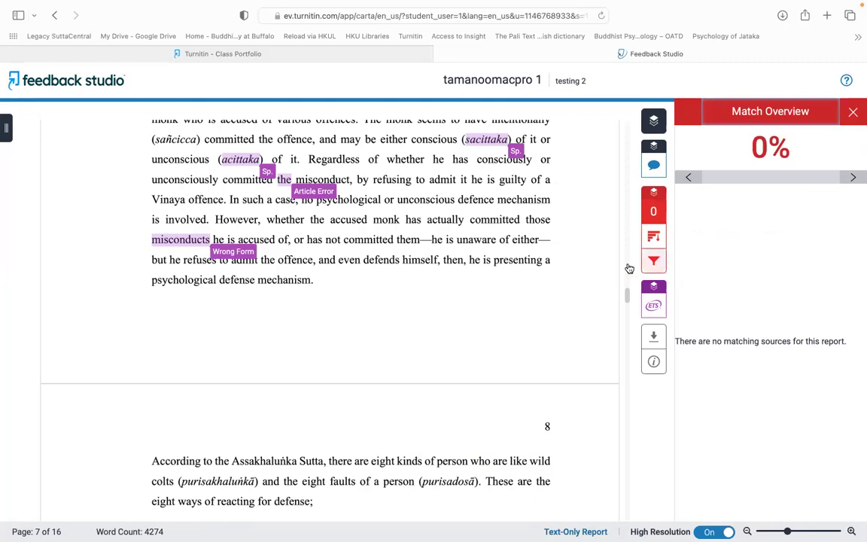
Step: Change the report's source exclusion threshold to 5% and apply the filter
click(653, 261)
click(698, 216)
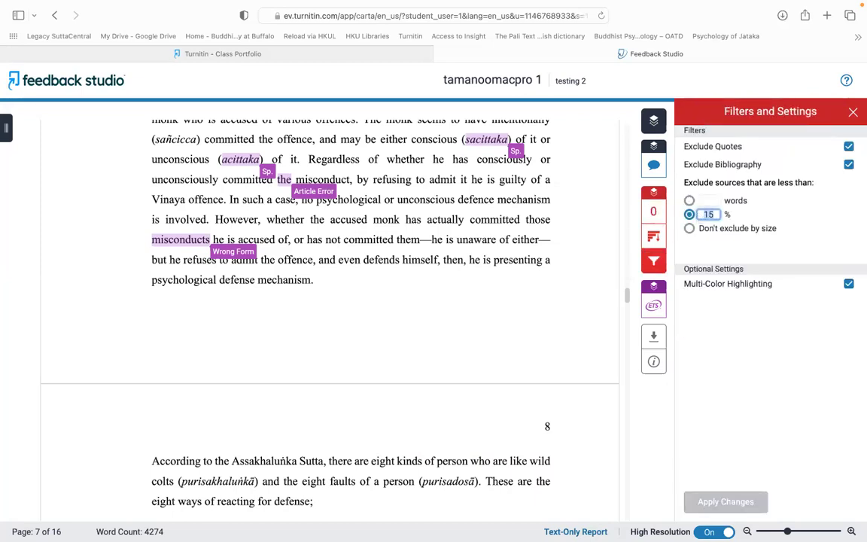
text(5)
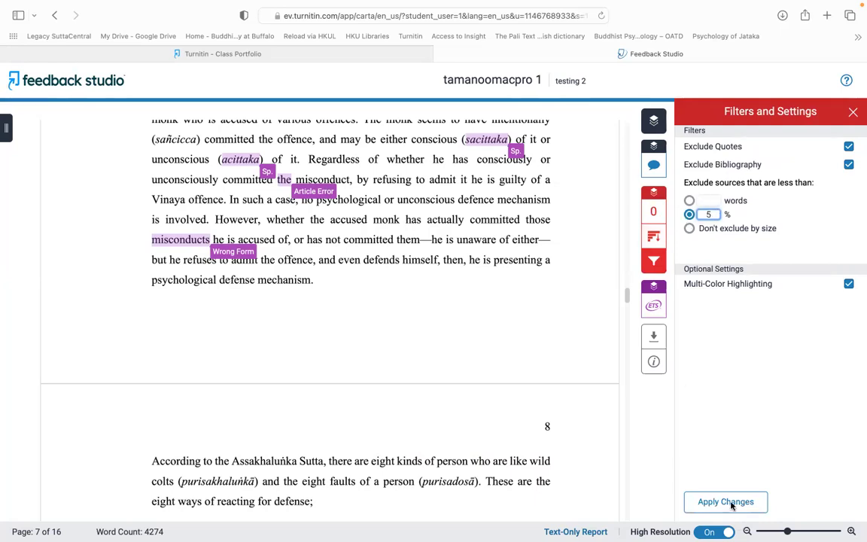
click(708, 511)
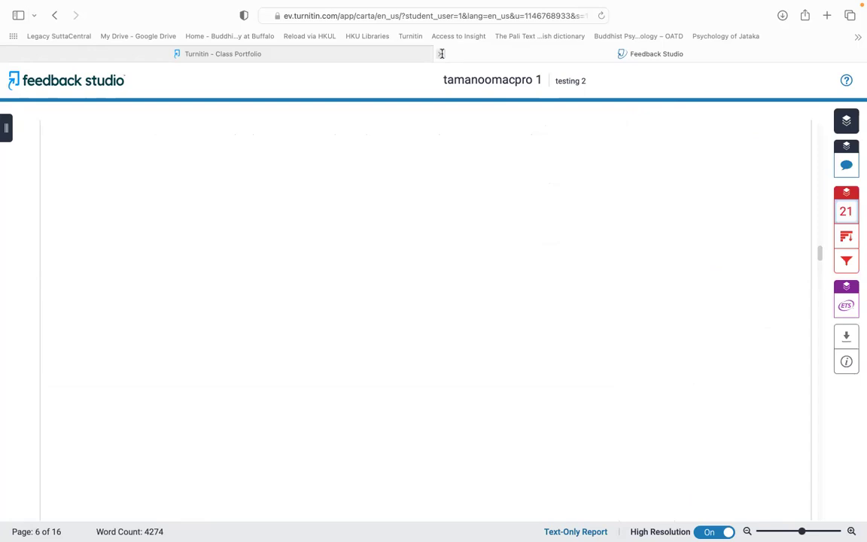
Step: Close the similarity report, switch to the presentation and advance it to the "AI tools for research students" slide
key(super+w)
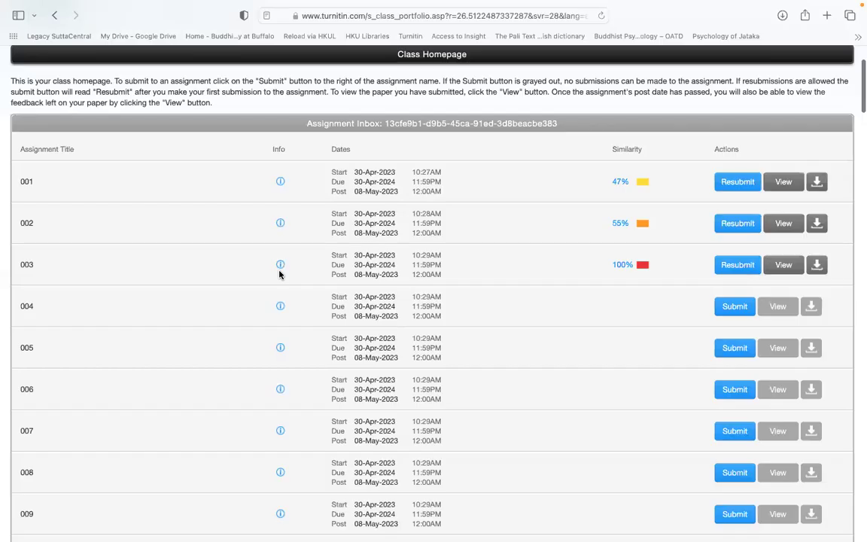
key(super+Tab)
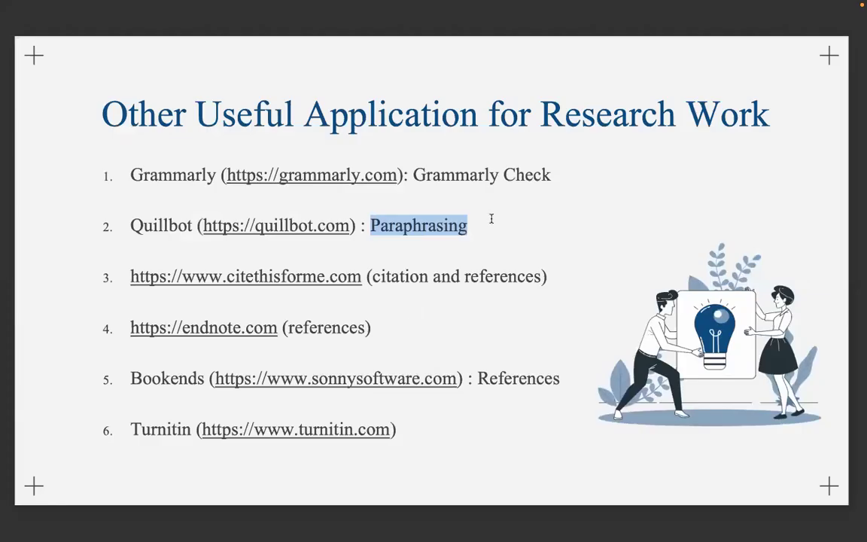
key(Right)
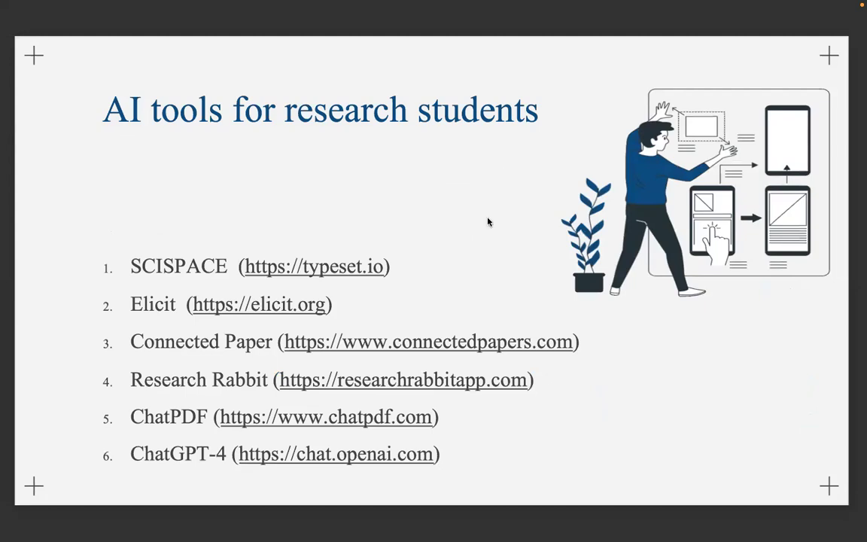
Step: Switch back to the browser and open My Library on SciSpace (typeset.io) in a new tab
key(ctrl+Left)
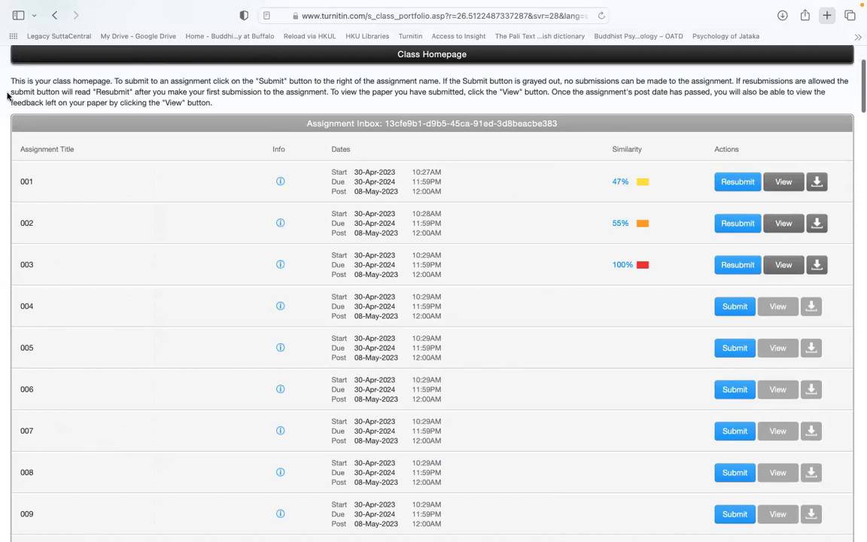
key(super+t)
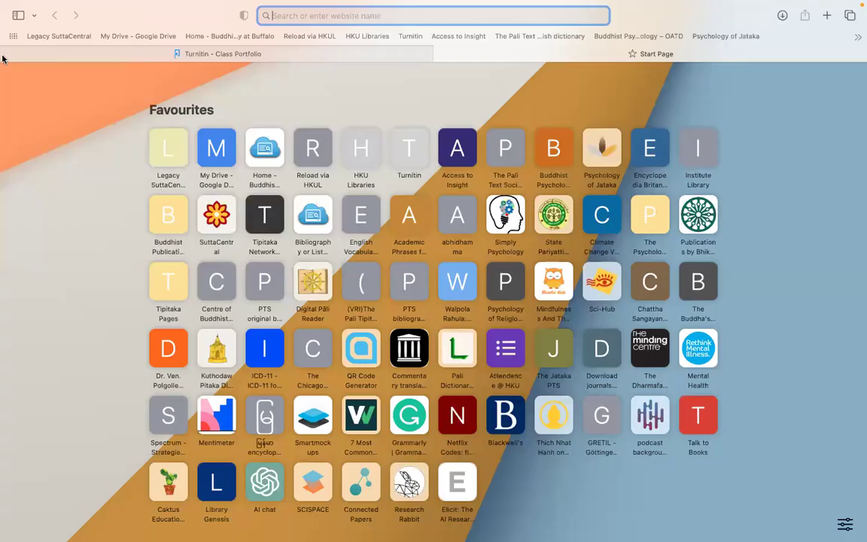
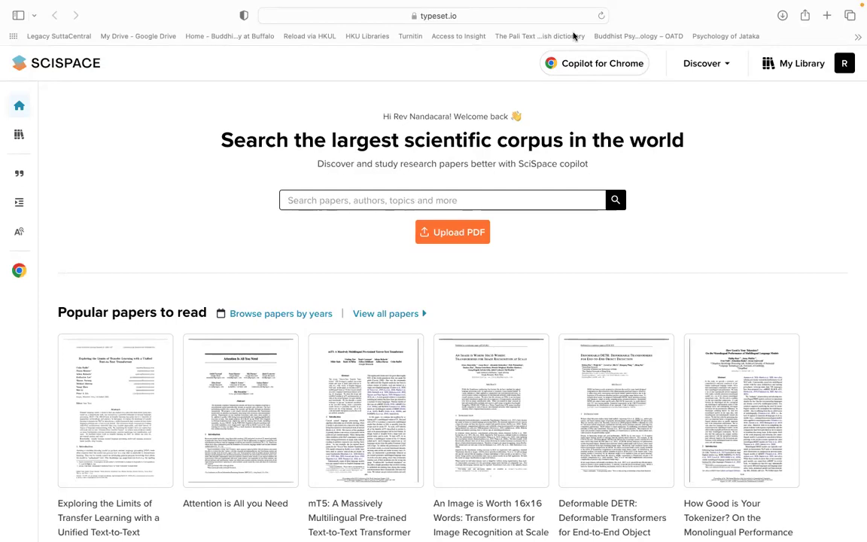
click(487, 200)
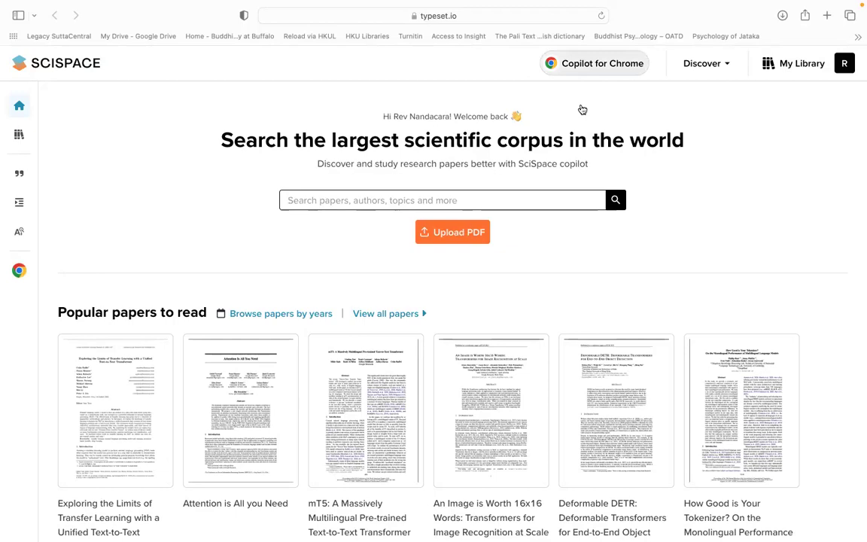
click(801, 63)
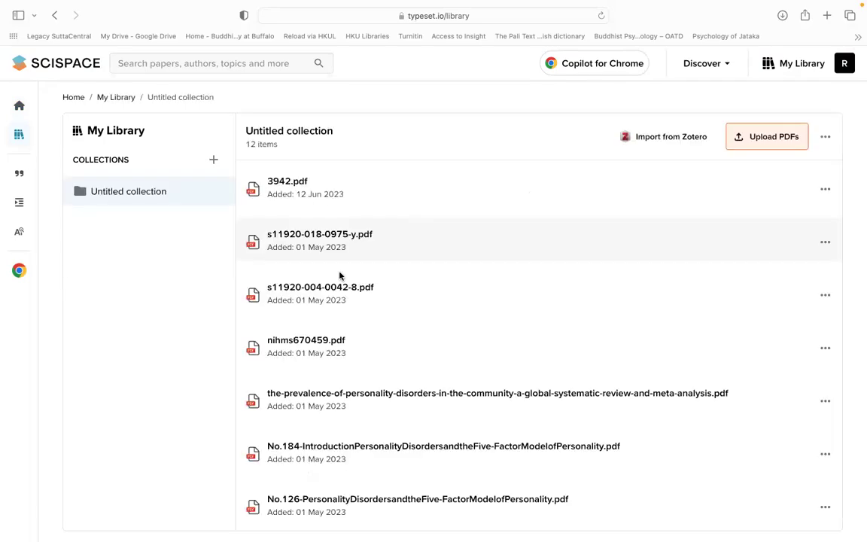
Step: Open "Zen Principles and Mindfulness Practice in Dialectical Behavior Therapy.pdf" from the Untitled collection and show it full screen at 130% zoom
scroll(352, 281, down, 1)
scroll(433, 283, down, 2)
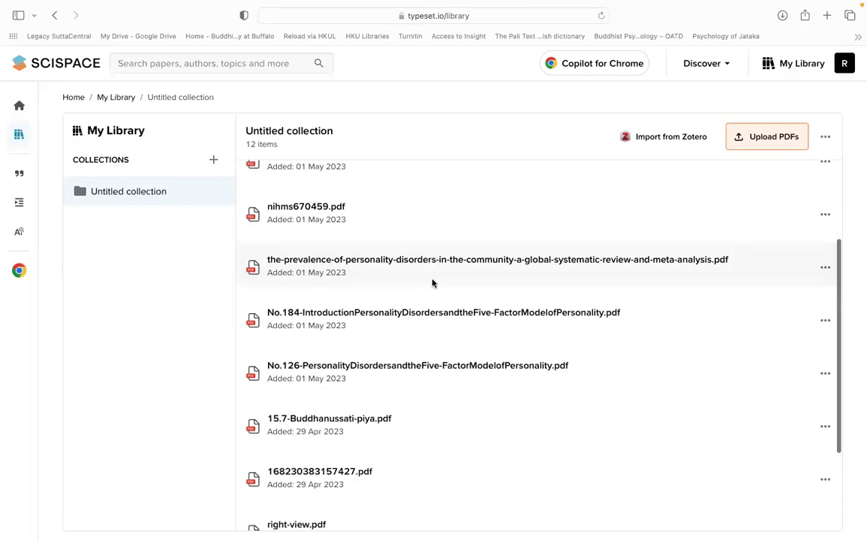
scroll(444, 277, down, 1)
scroll(456, 271, down, 1)
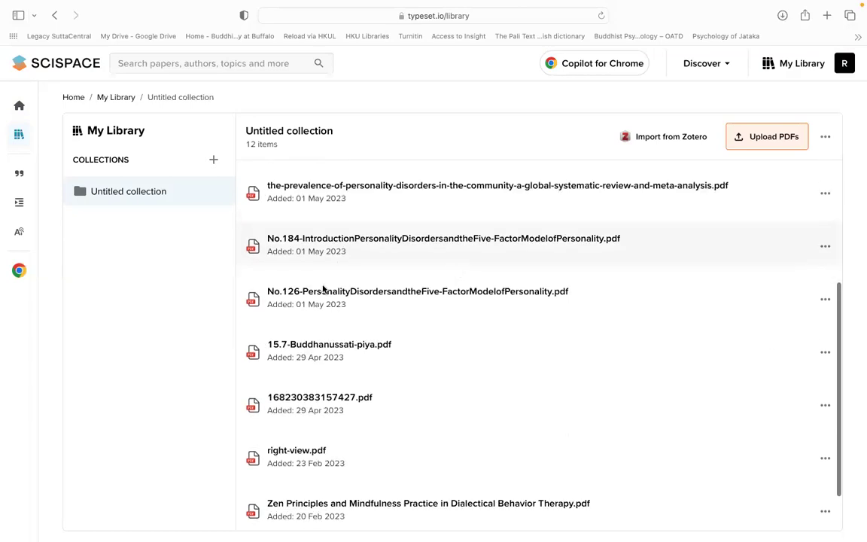
scroll(322, 295, down, 1)
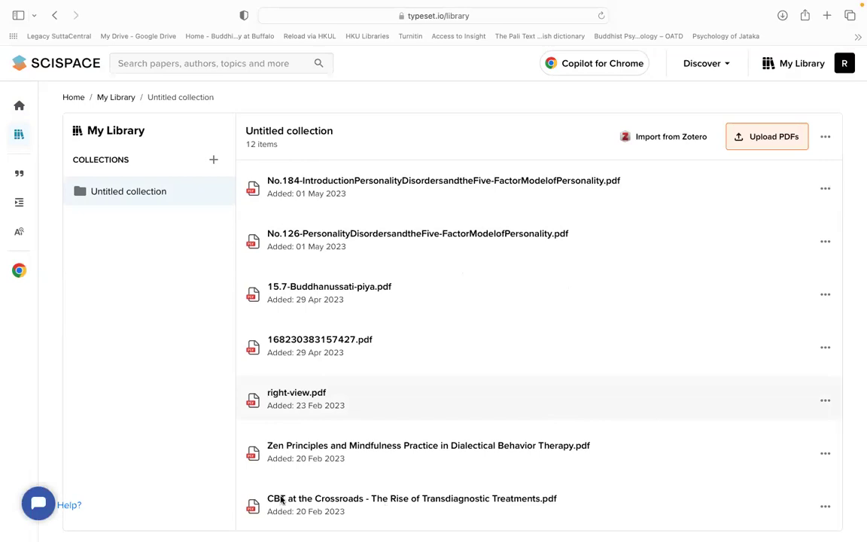
click(429, 449)
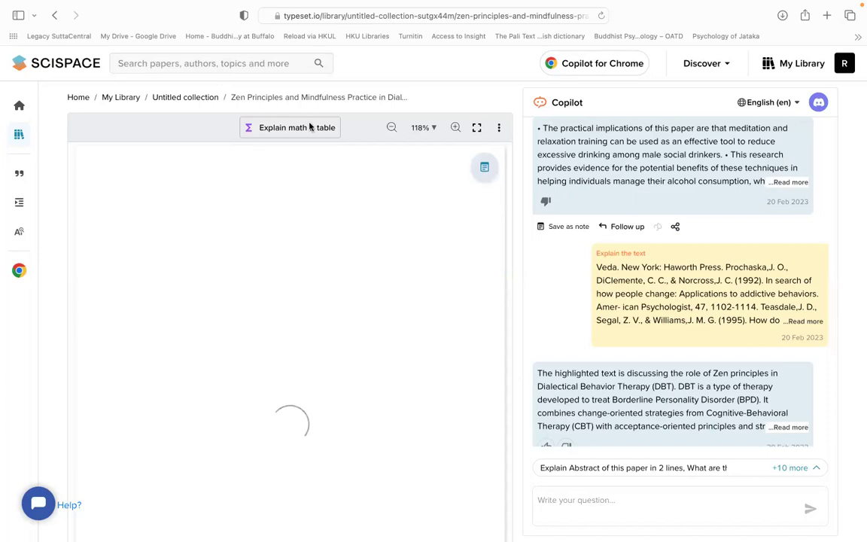
click(476, 129)
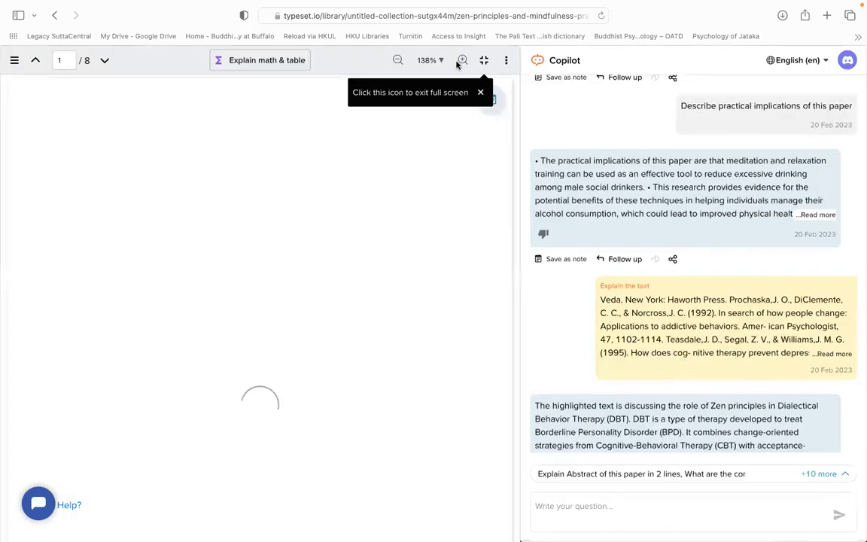
click(399, 61)
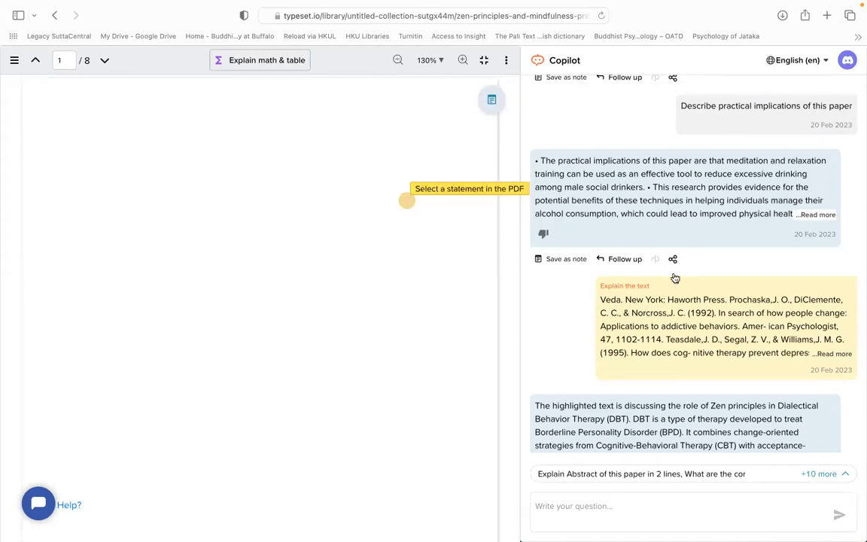
Step: Examine the paper's abstract and opening pages together with the earlier Copilot explanations
scroll(580, 329, down, 2)
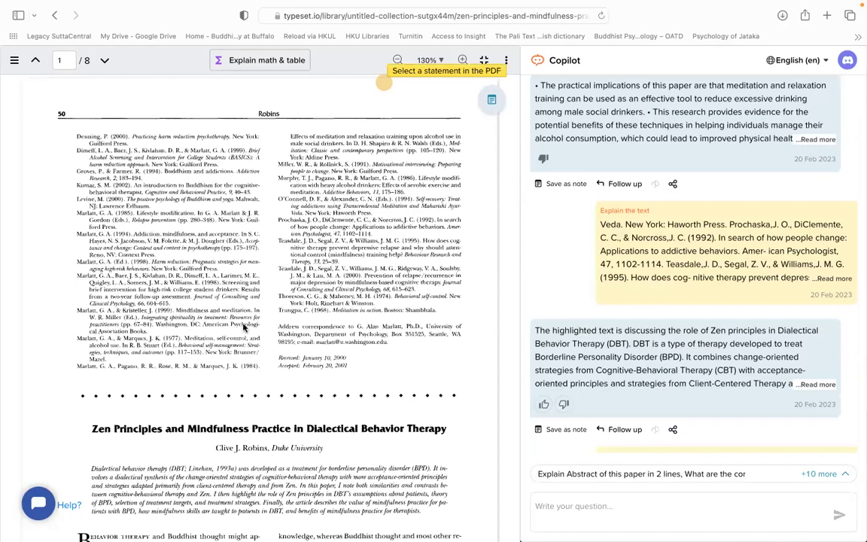
scroll(387, 348, down, 3)
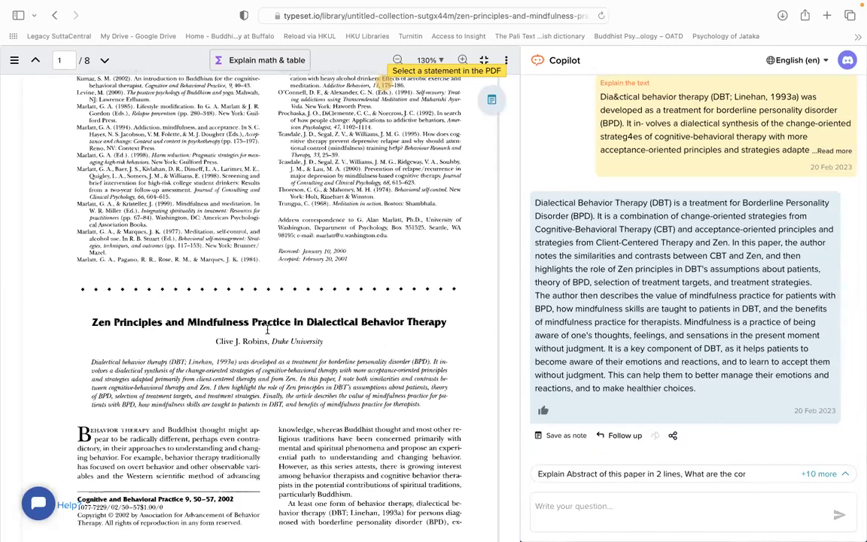
scroll(280, 315, down, 2)
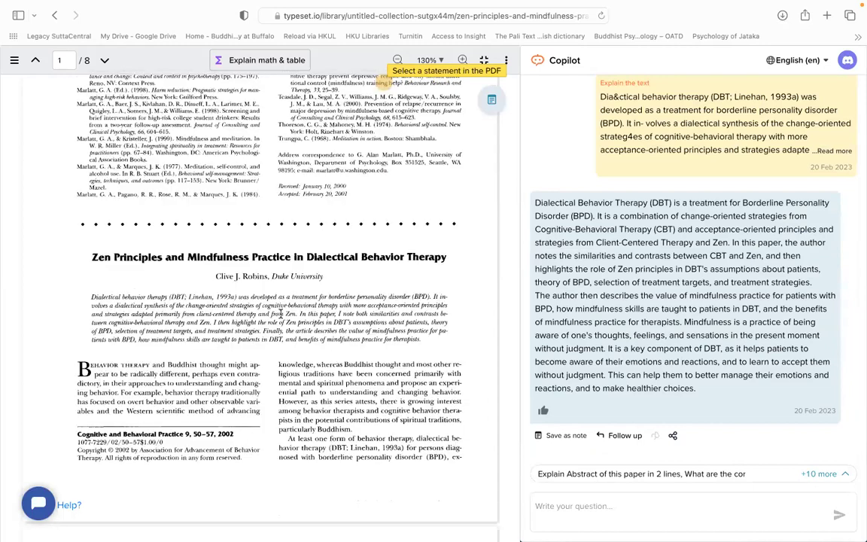
scroll(280, 313, down, 5)
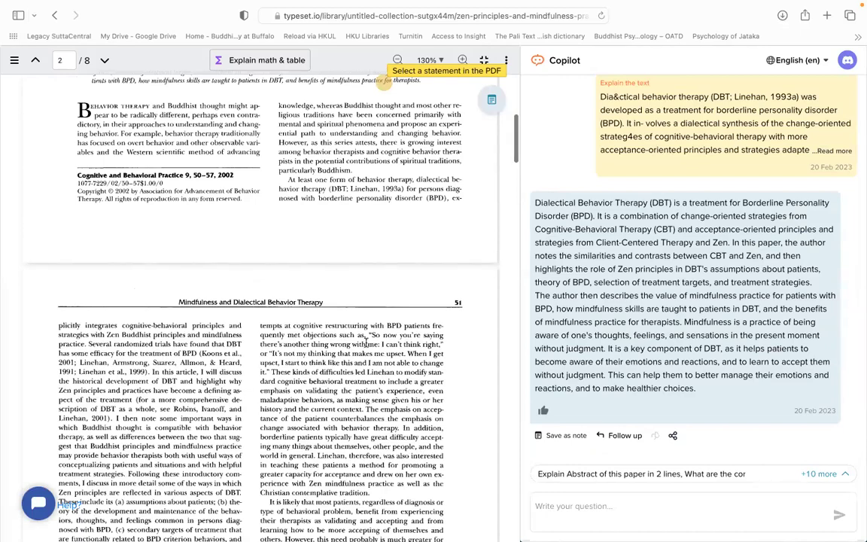
scroll(382, 364, down, 4)
scroll(381, 364, down, 7)
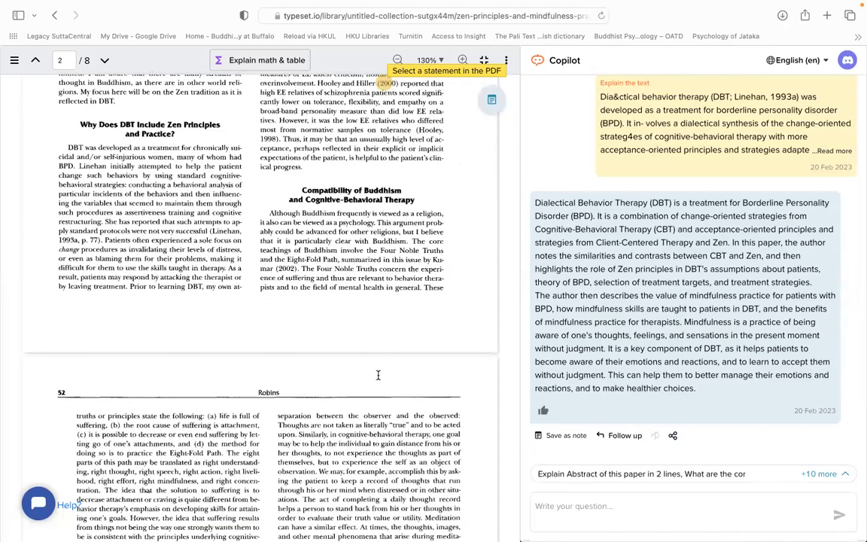
scroll(378, 375, up, 4)
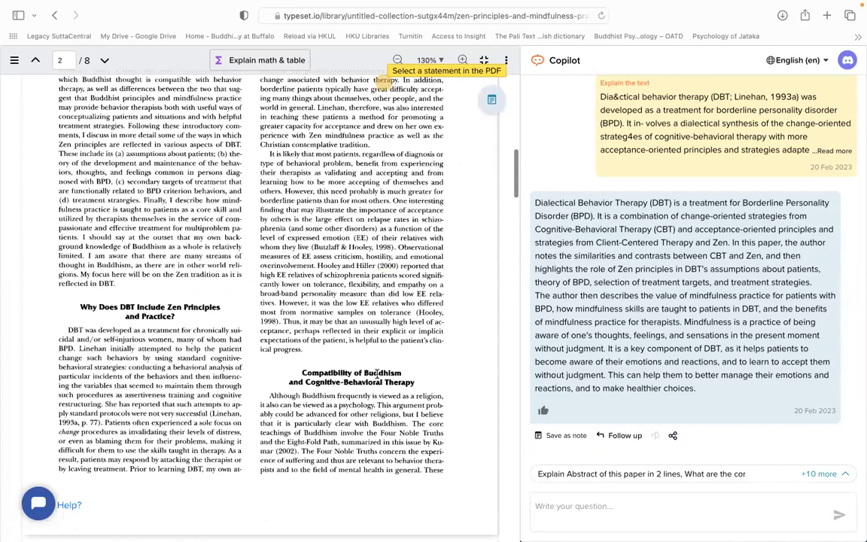
scroll(376, 374, down, 6)
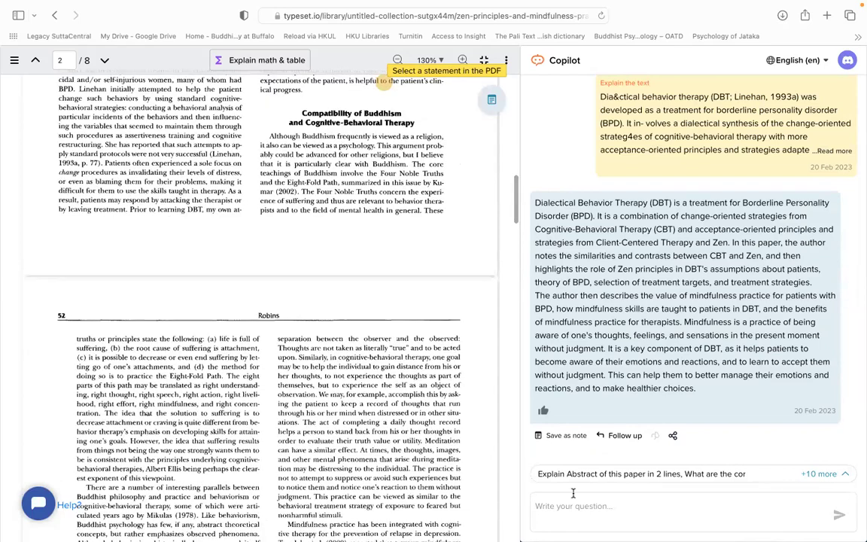
scroll(573, 493, up, 7)
Step: Ask Copilot the suggested question "Explain Abstract of this paper in 2 lines" and check its reply
click(818, 474)
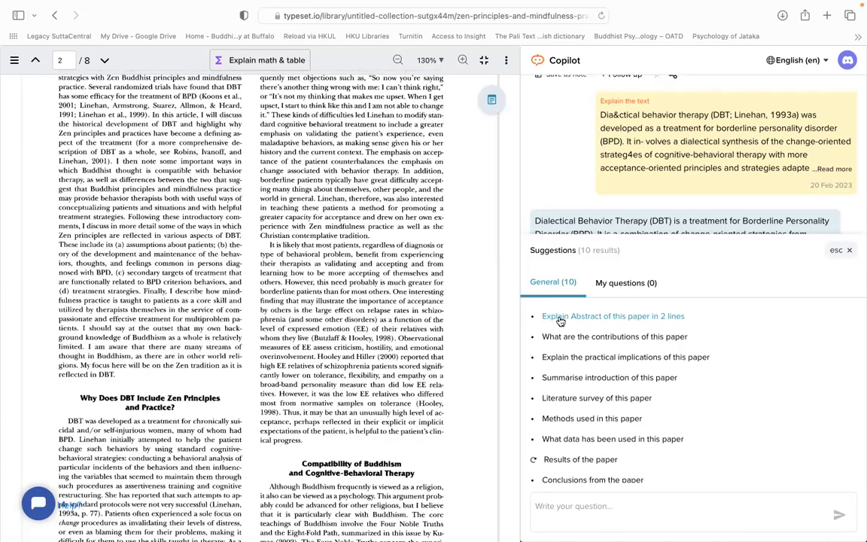
key(Return)
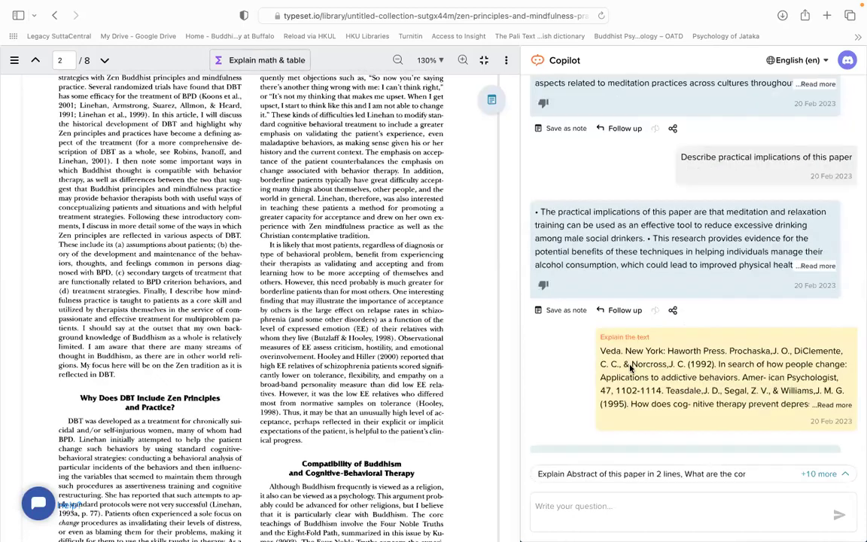
scroll(631, 366, down, 5)
scroll(632, 377, down, 5)
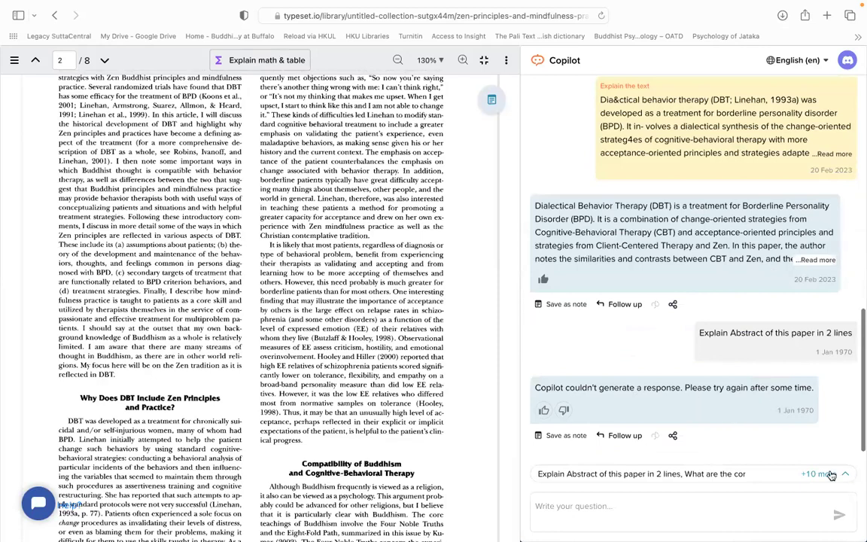
Step: Ask Copilot the suggested question "What are the contributions of this paper" and read its answer
click(785, 472)
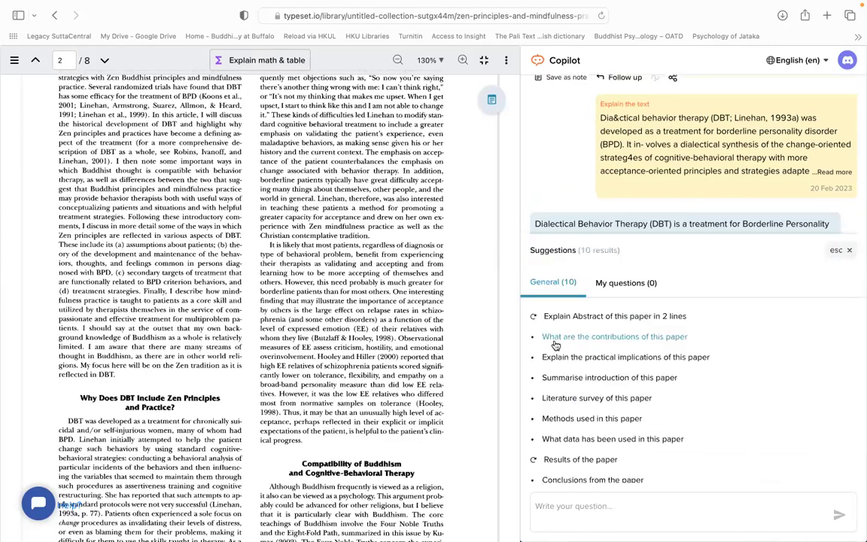
click(645, 337)
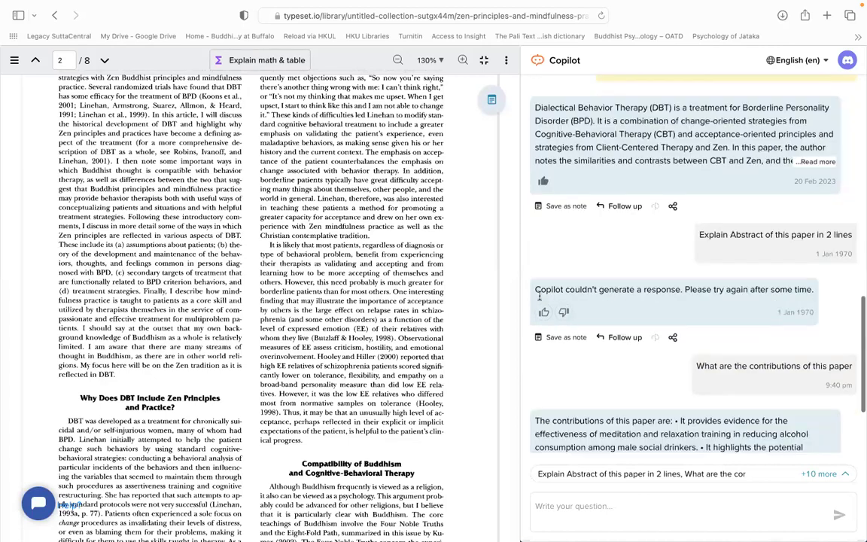
scroll(539, 297, down, 3)
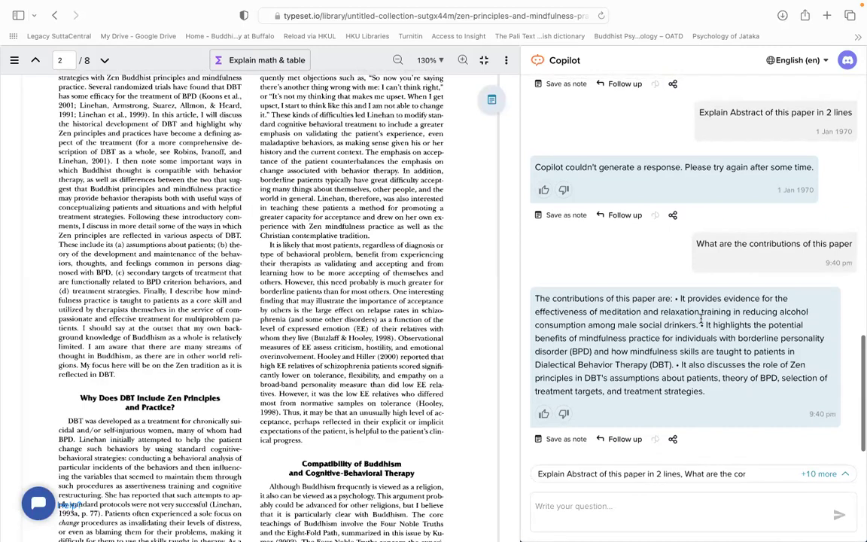
Step: Review Copilot's answer about the paper's contributions, highlighting its key passages and then the whole reply
drag(703, 321, 598, 335)
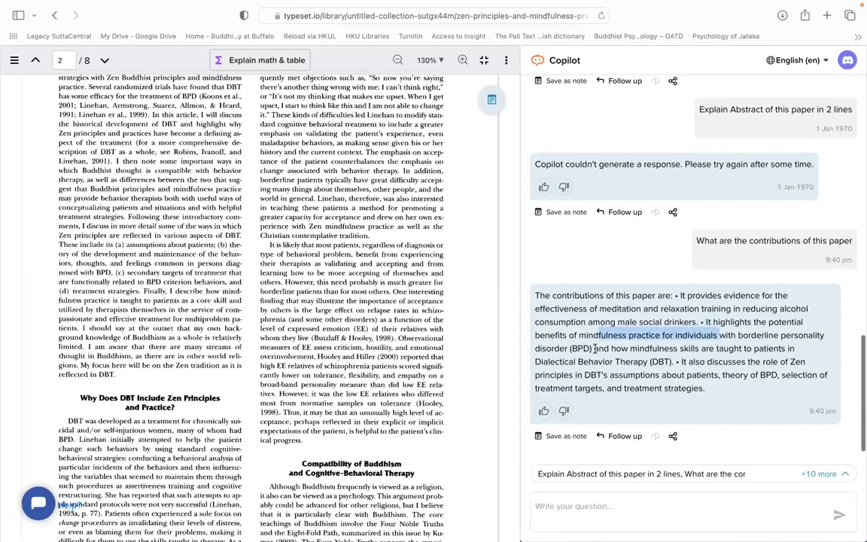
drag(611, 348, 785, 349)
drag(683, 363, 732, 365)
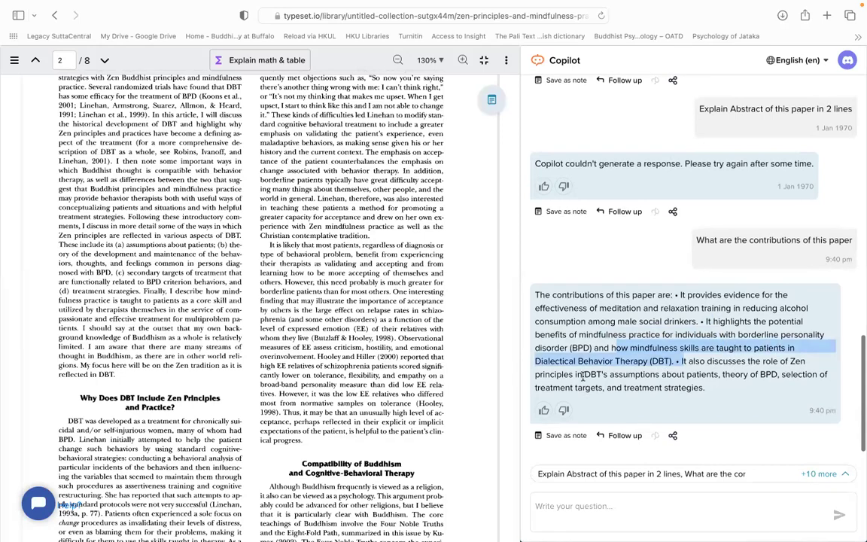
click(656, 374)
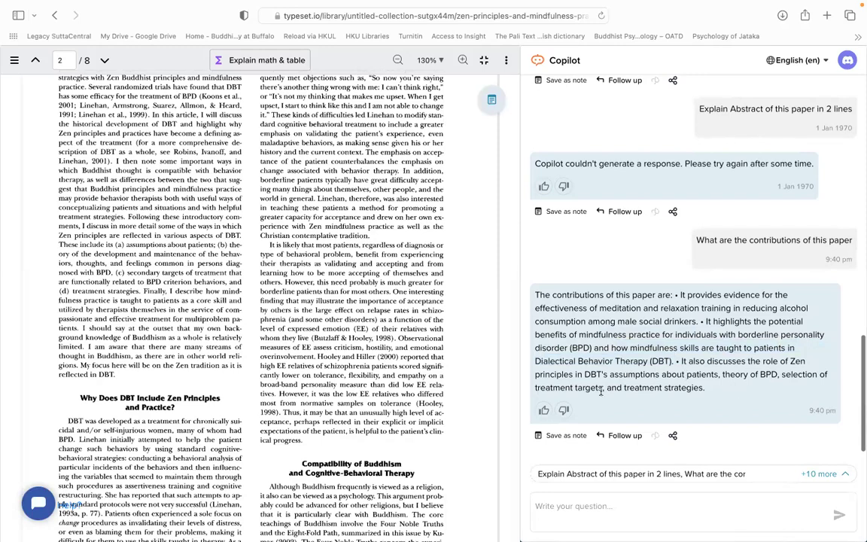
triple_click(533, 291)
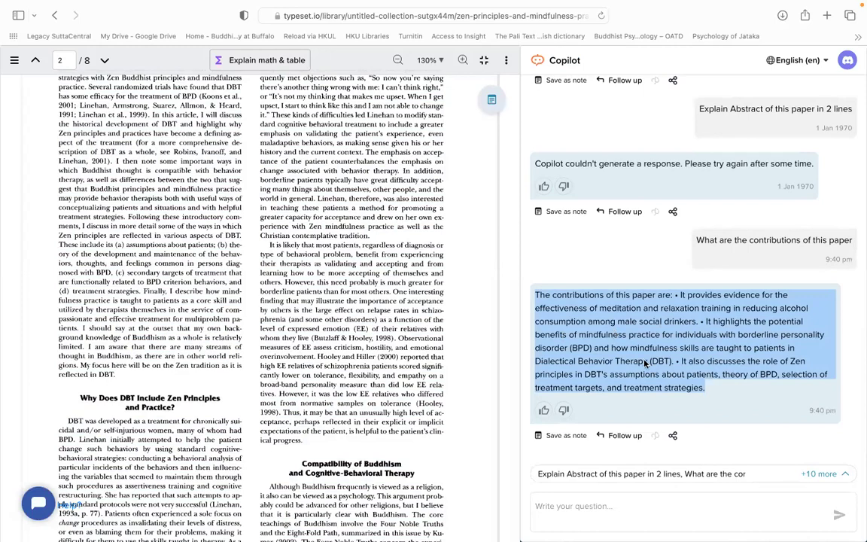
click(531, 290)
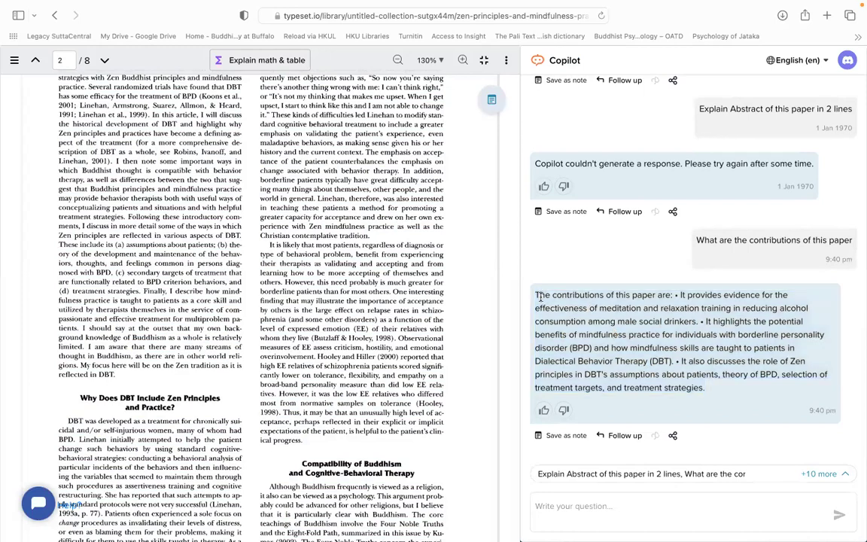
drag(531, 290, 707, 399)
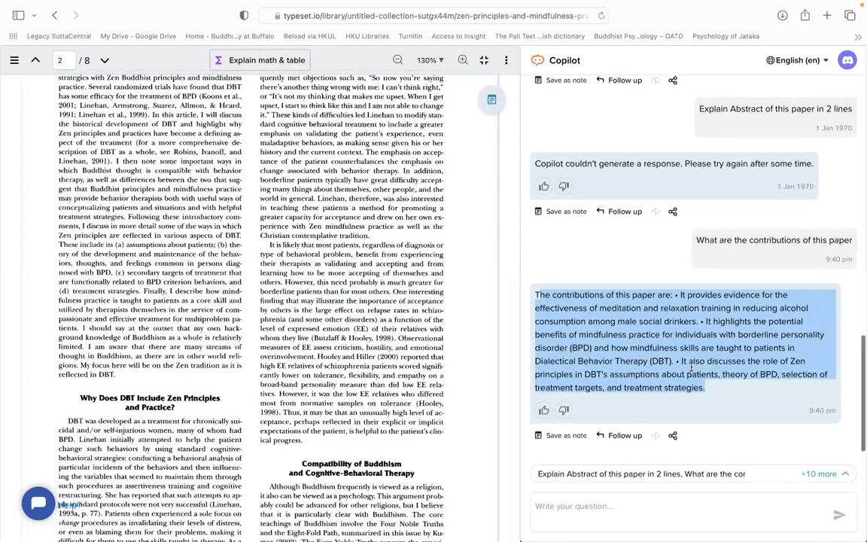
Step: Ask Copilot "What is DBT in this article?" and read its answer
click(594, 496)
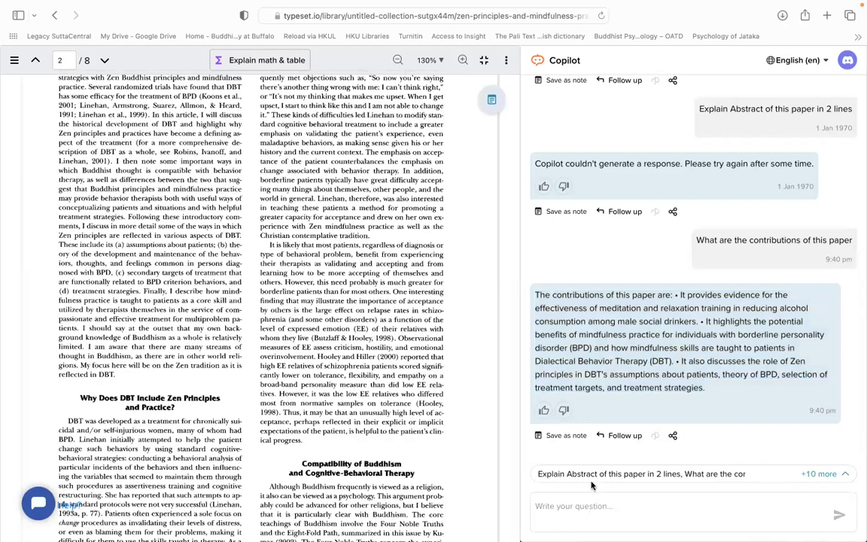
text(Wh)
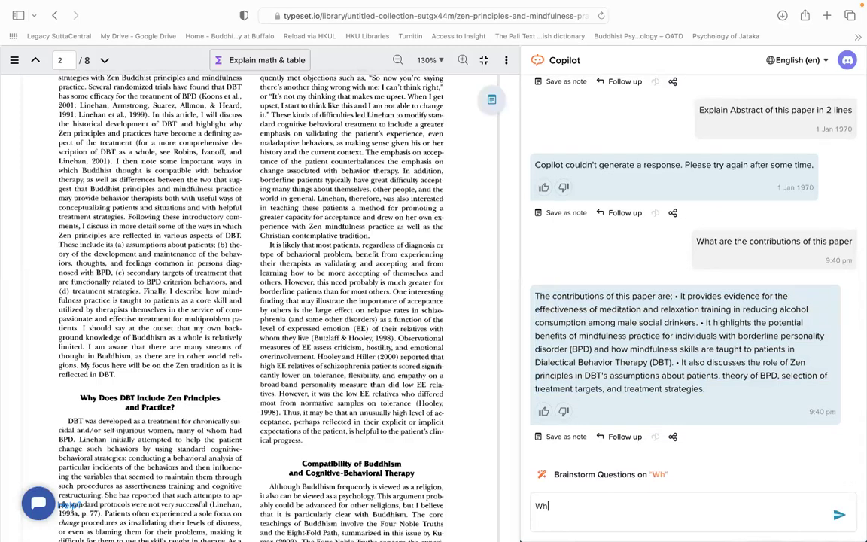
text(a)
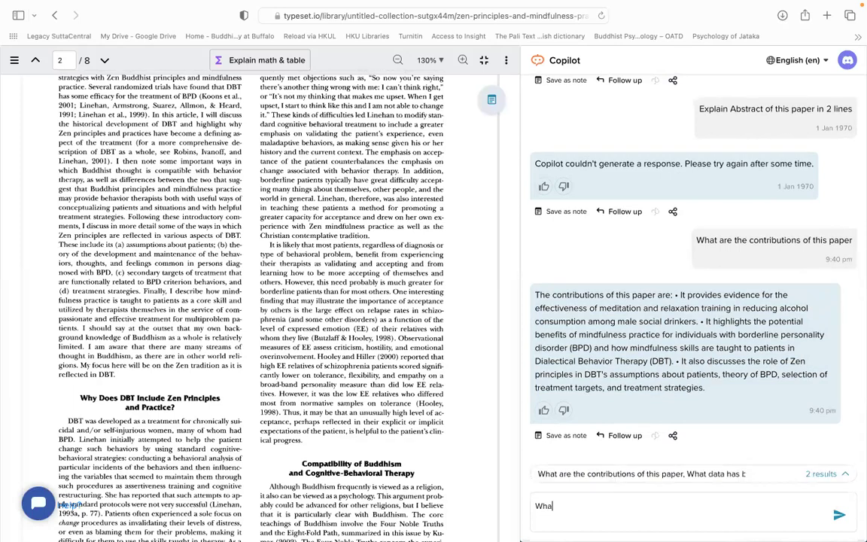
text(t i)
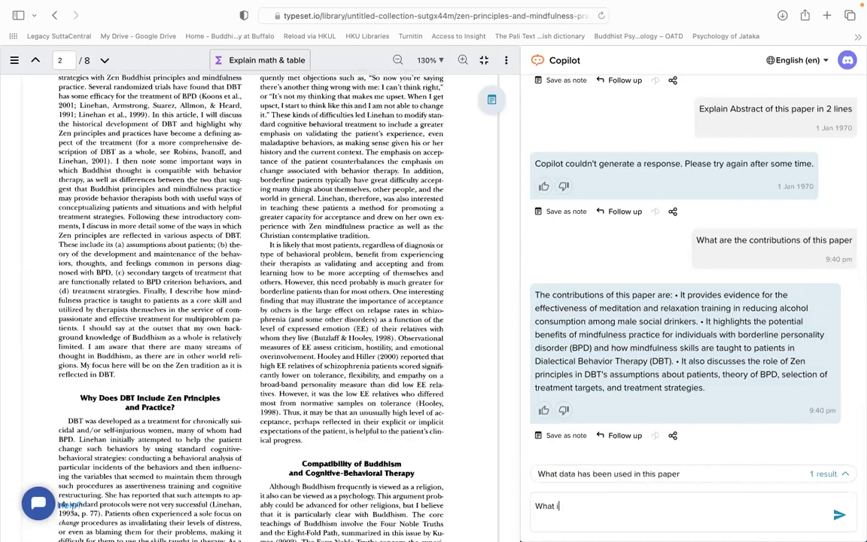
text(s )
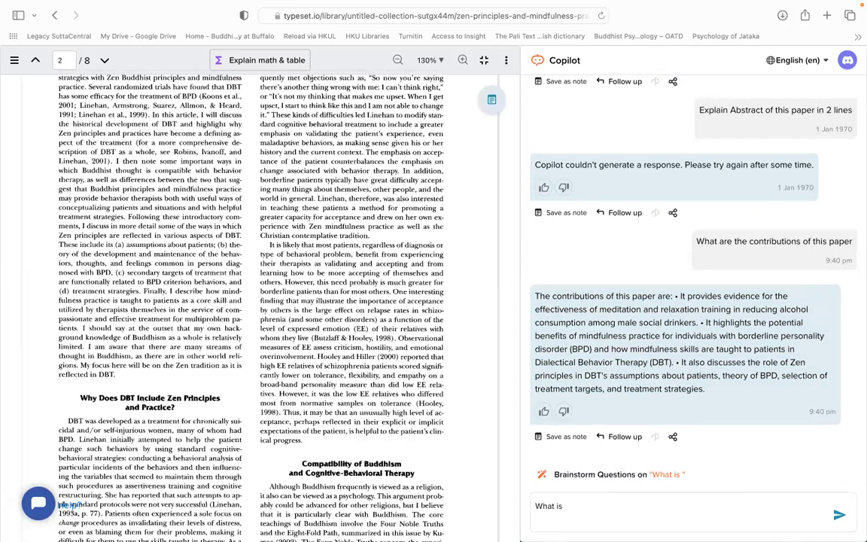
text(DBT in this art)
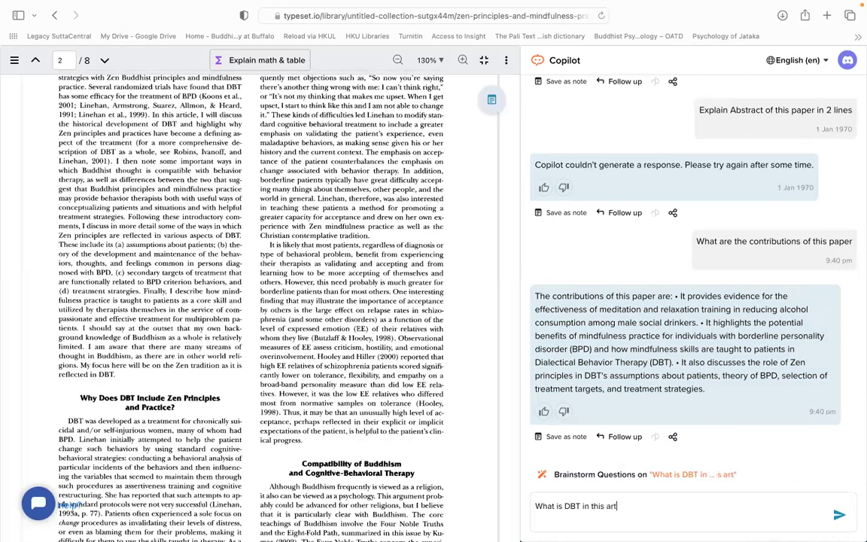
text(icc)
key(BackSpace)
text(le?)
key(Return)
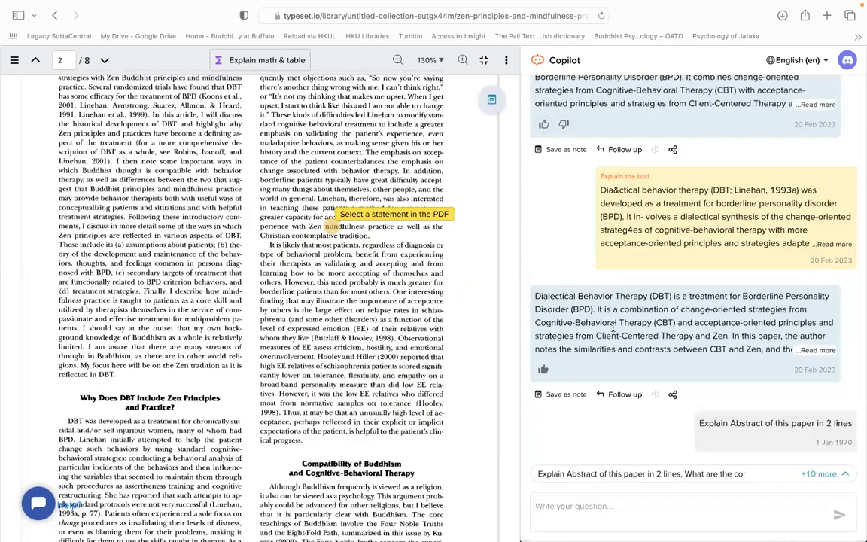
scroll(542, 305, down, 10)
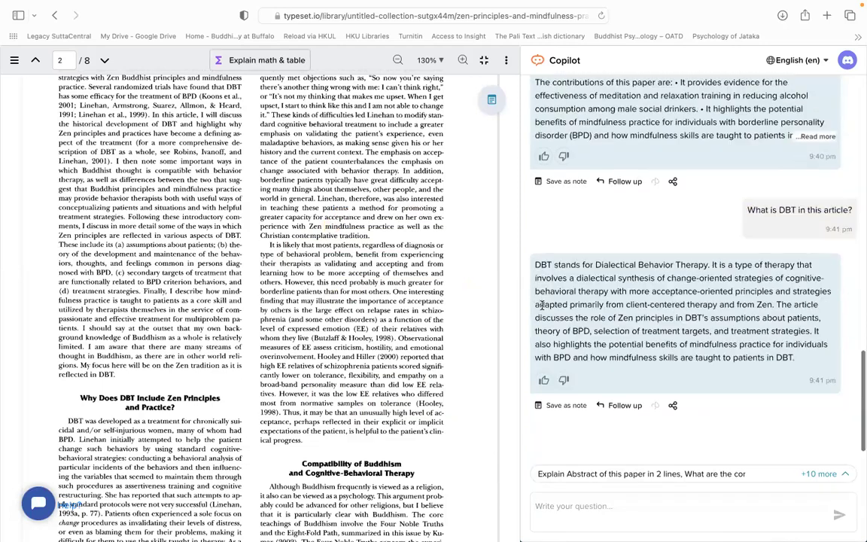
scroll(587, 286, up, 1)
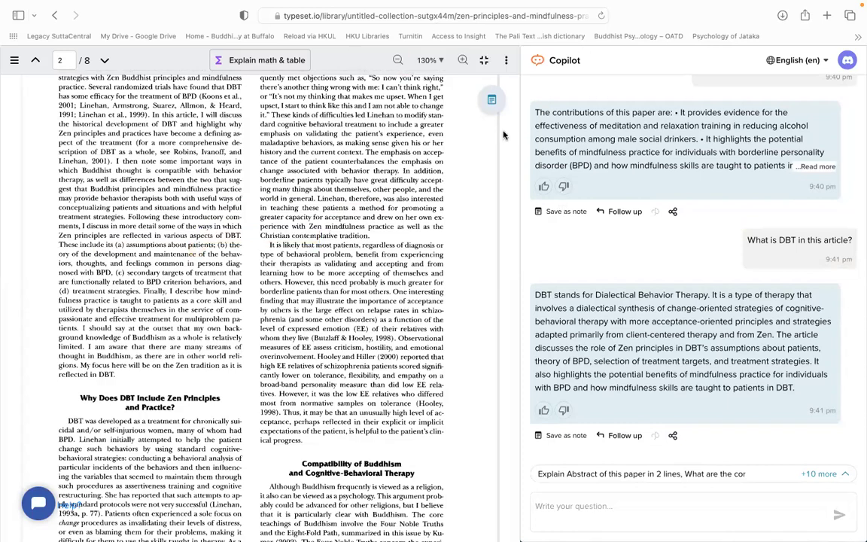
Step: Switch to the "AI tools for research students" slide in Preview and open the Elicit link in Safari
key(ctrl+Right)
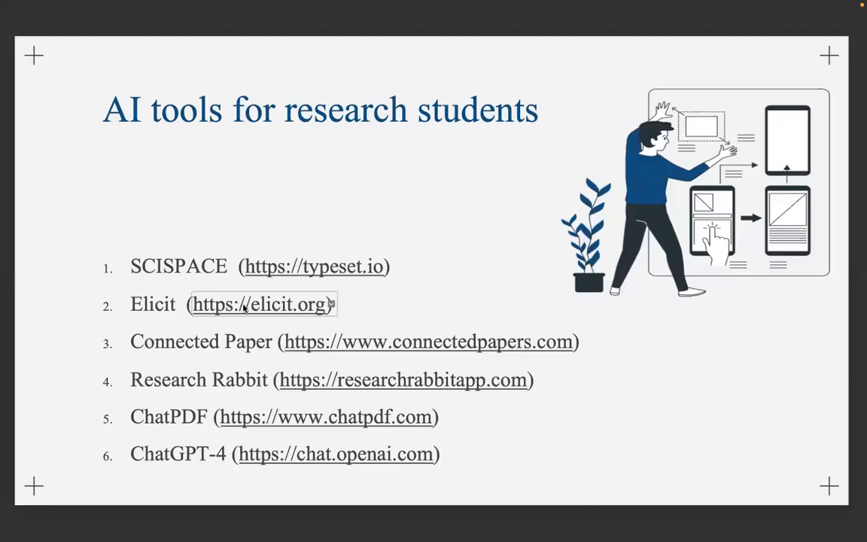
click(244, 308)
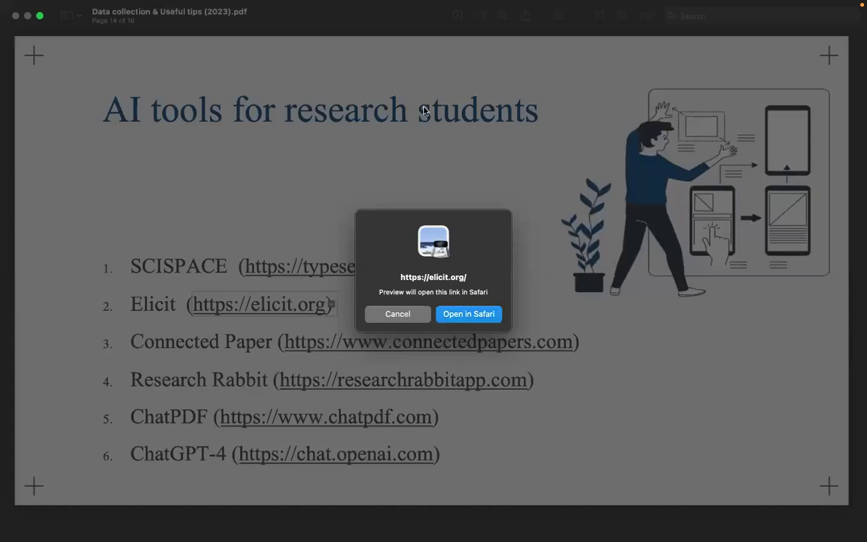
key(Return)
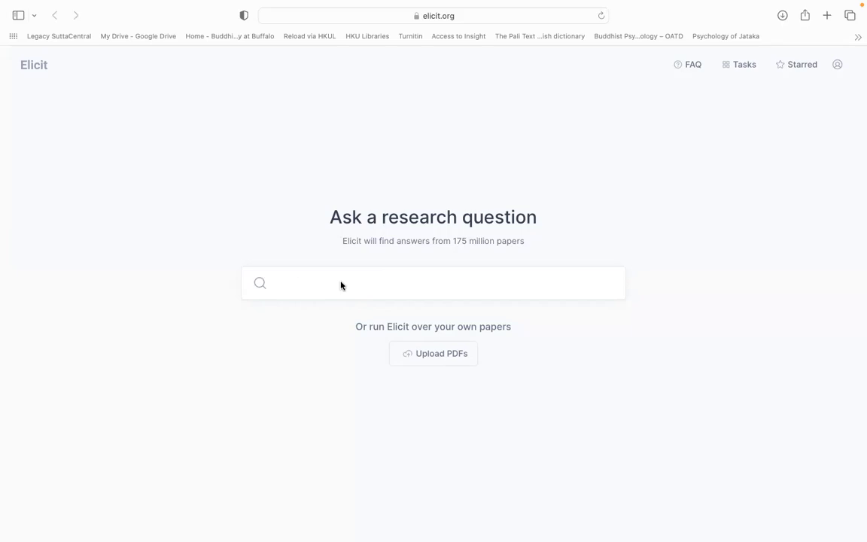
Step: Search Elicit with the suggested question "How does iron supplementation affect anemia?" and look through the listed papers and abstract summaries
click(297, 284)
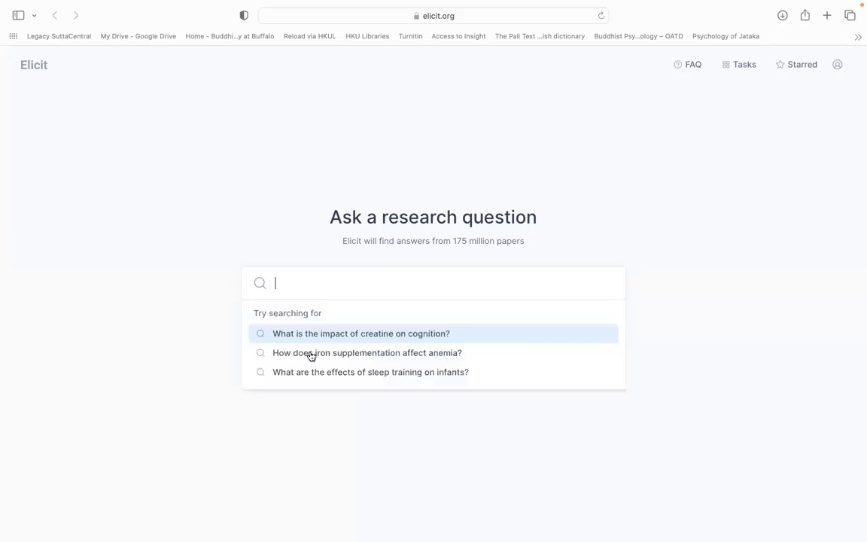
click(311, 352)
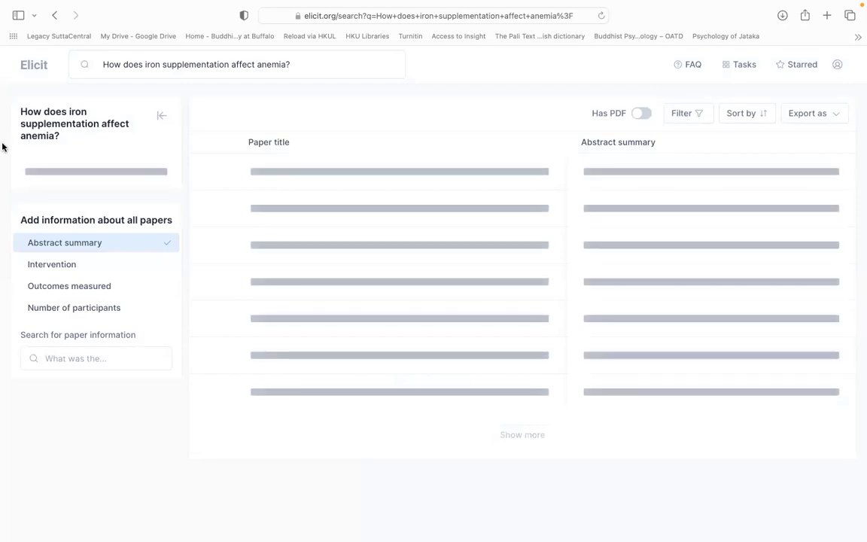
key(super+shift+l)
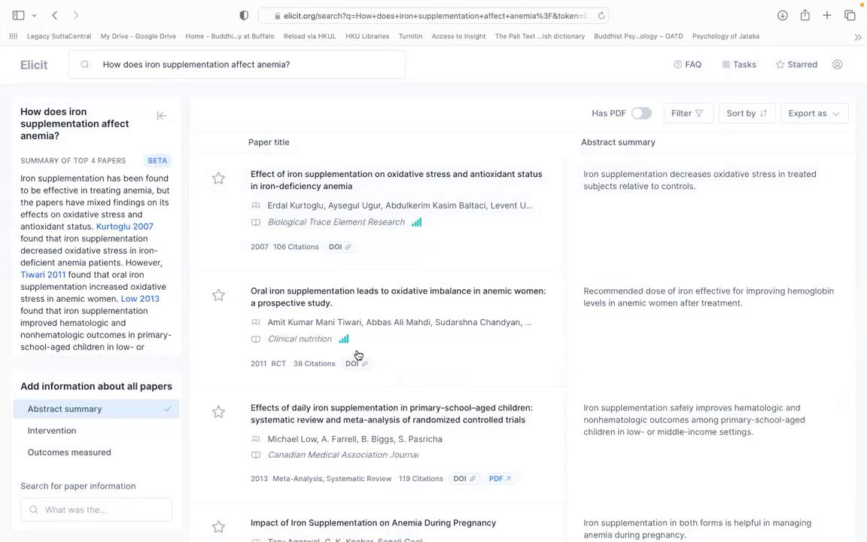
scroll(316, 241, down, 2)
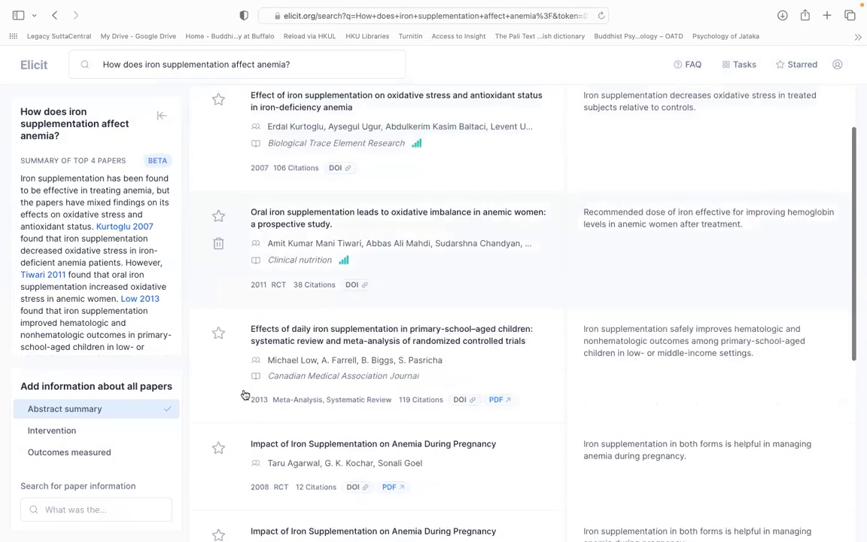
scroll(354, 355, down, 5)
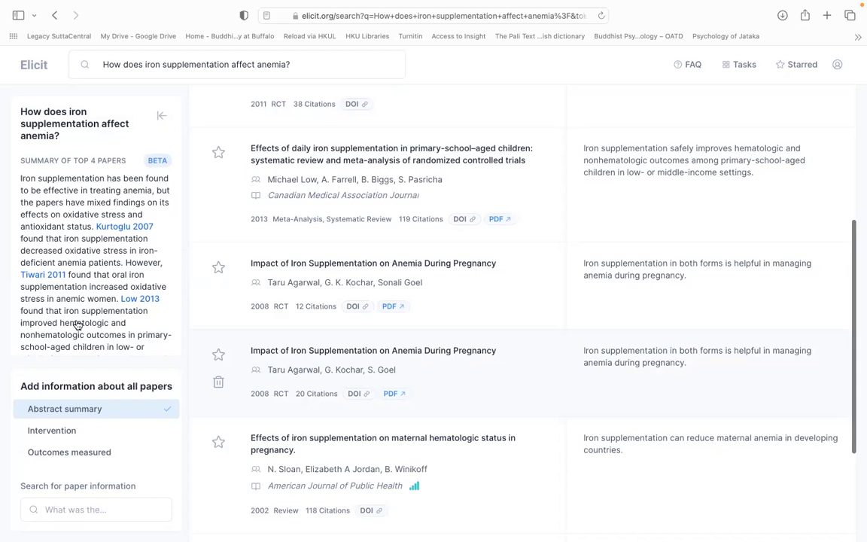
Step: Open the 20-citation entry of "Impact of Iron Supplementation on Anemia During Pregnancy" and examine its summary, outcomes, participants, trust, critiques and citations sections
click(346, 350)
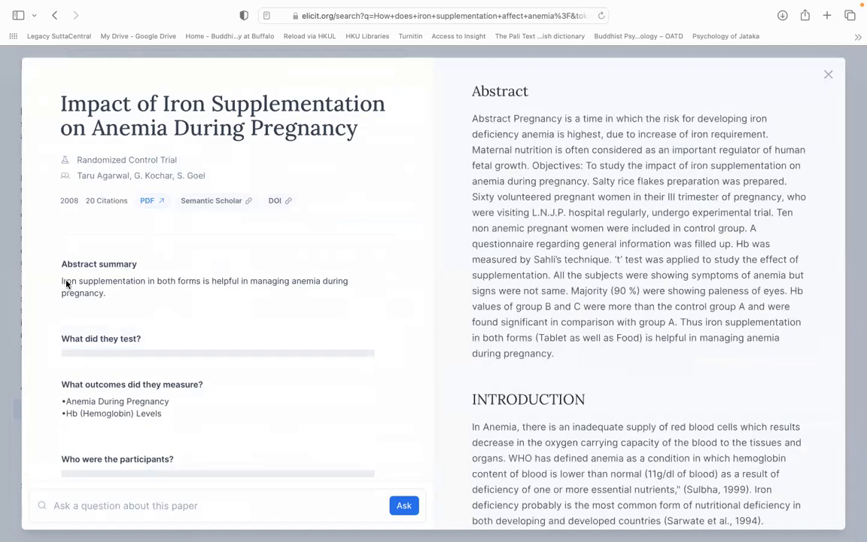
mouse_move(272, 286)
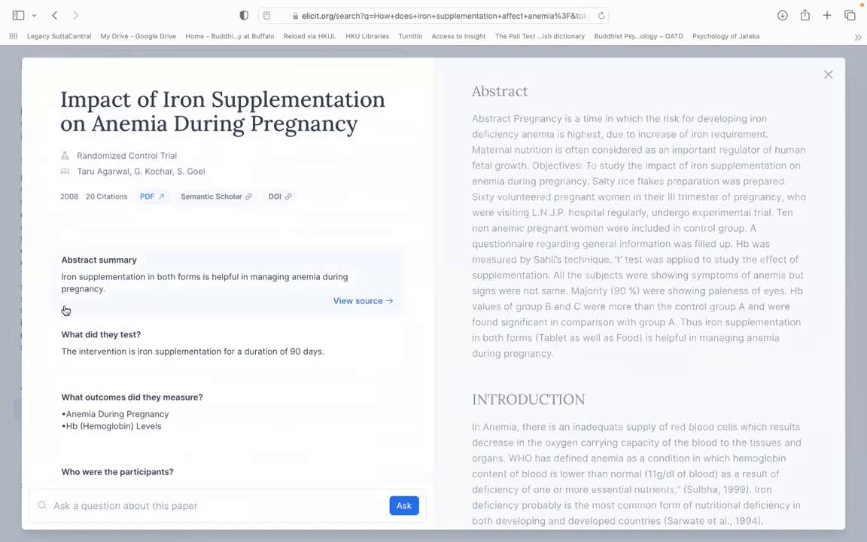
scroll(138, 322, up, 1)
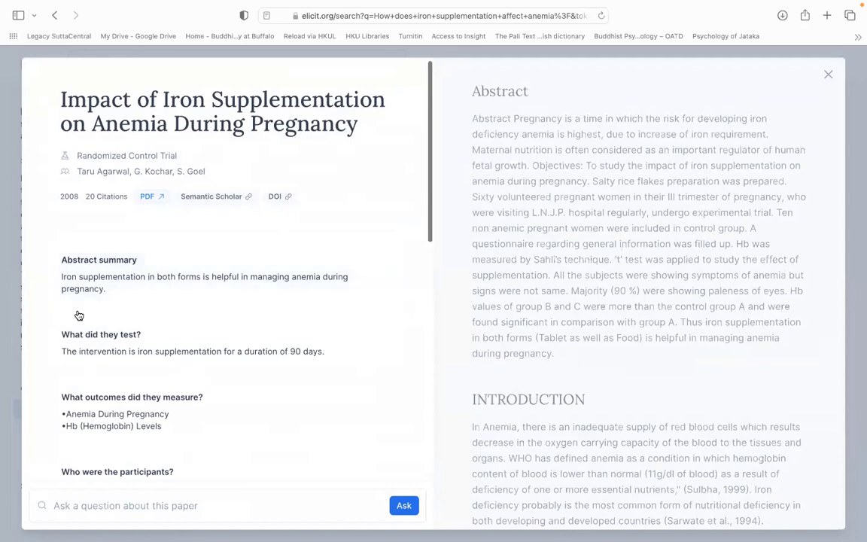
scroll(79, 315, down, 2)
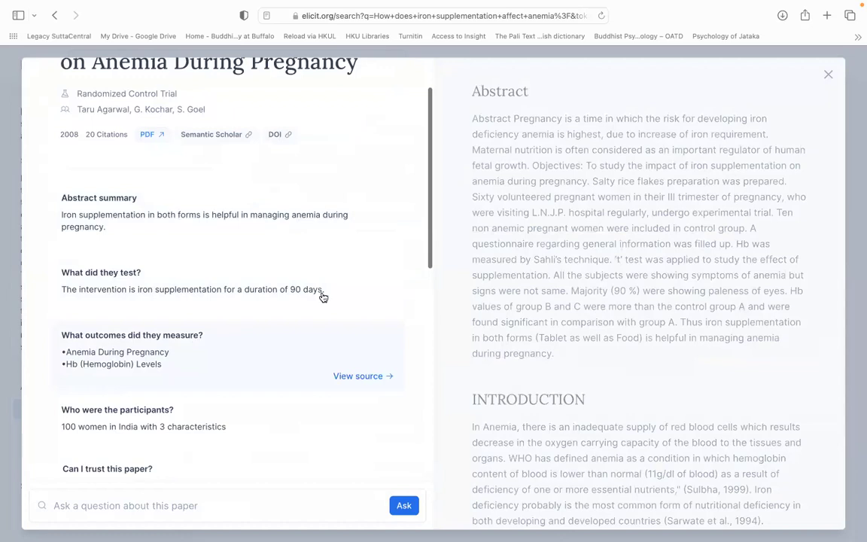
scroll(216, 326, down, 2)
scroll(246, 277, down, 6)
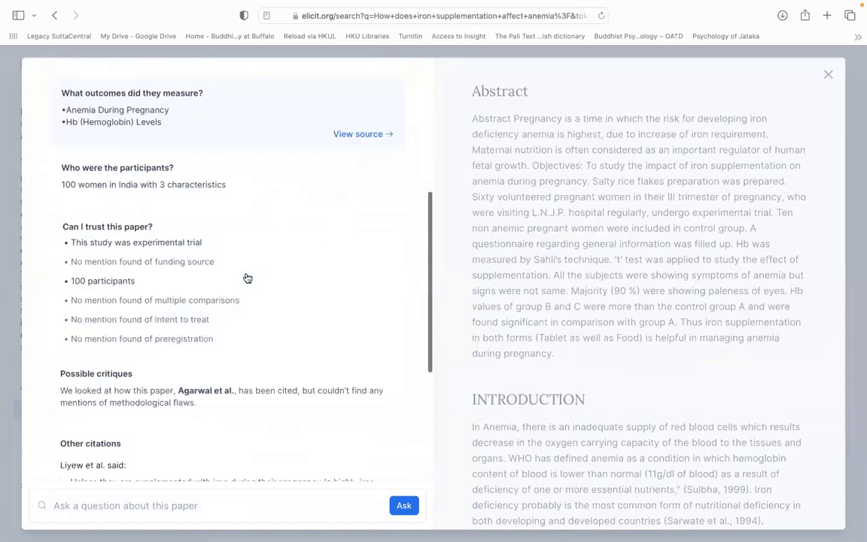
scroll(192, 235, down, 5)
scroll(191, 234, up, 1)
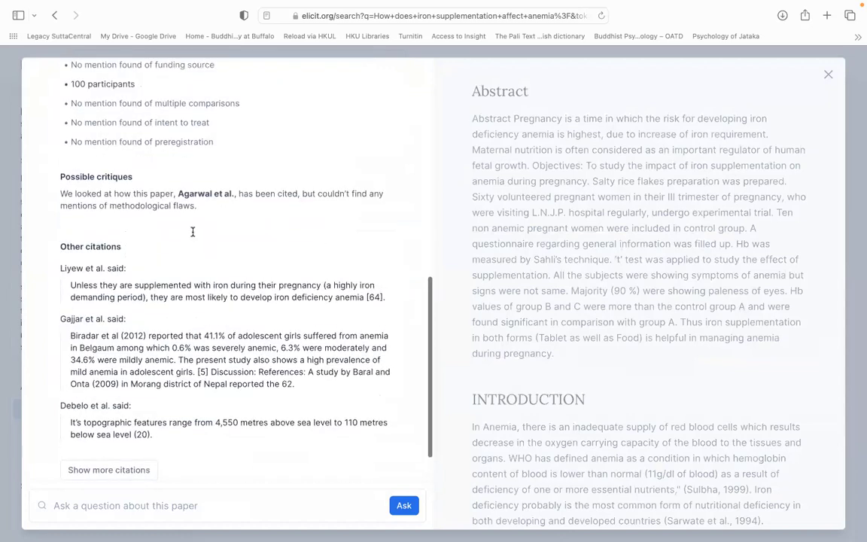
scroll(93, 170, up, 2)
scroll(77, 162, up, 2)
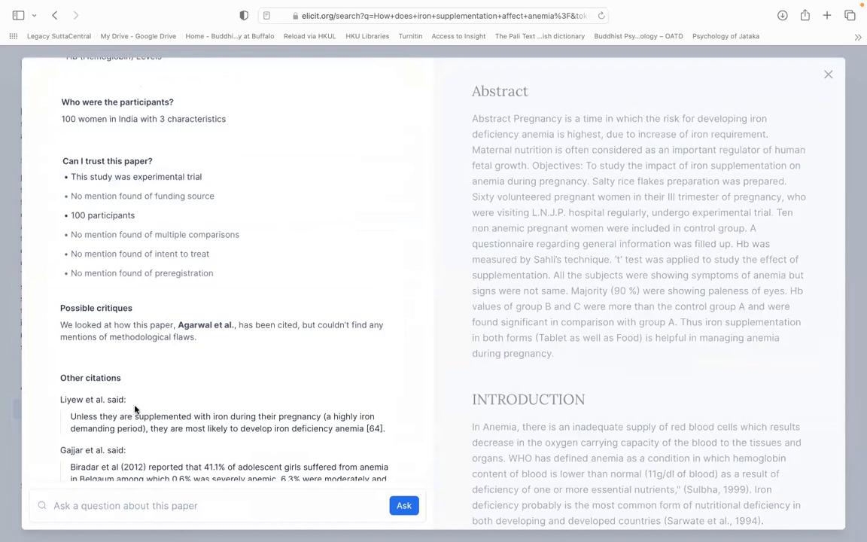
scroll(319, 376, down, 5)
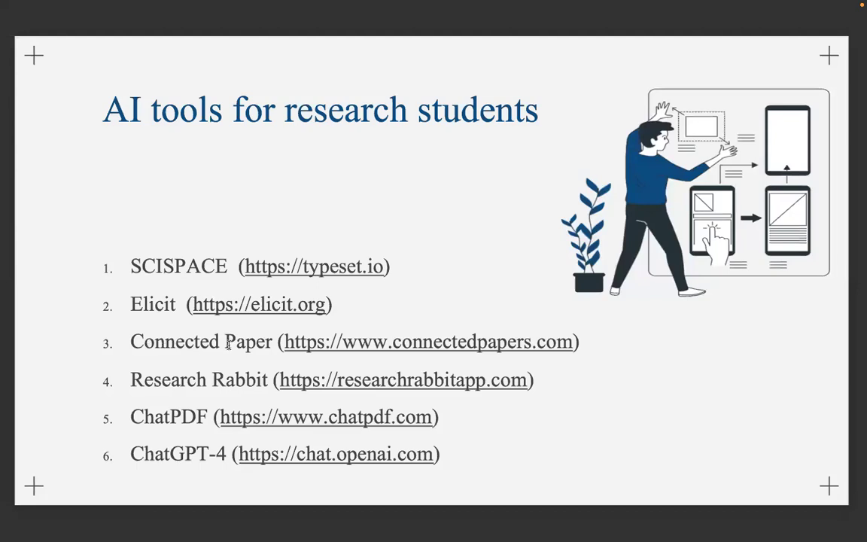
Step: Open the Connected Papers link from the slide in Safari and search for "Myth of Mindfulness"
click(430, 340)
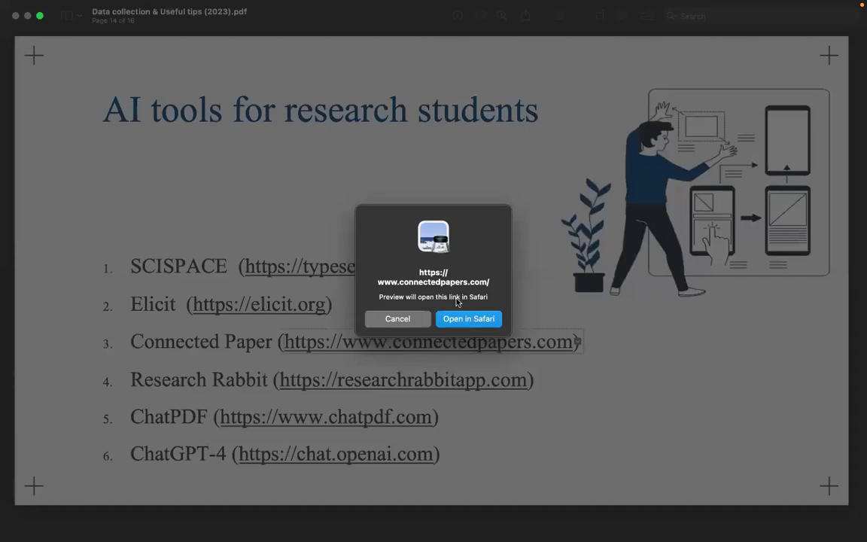
key(Return)
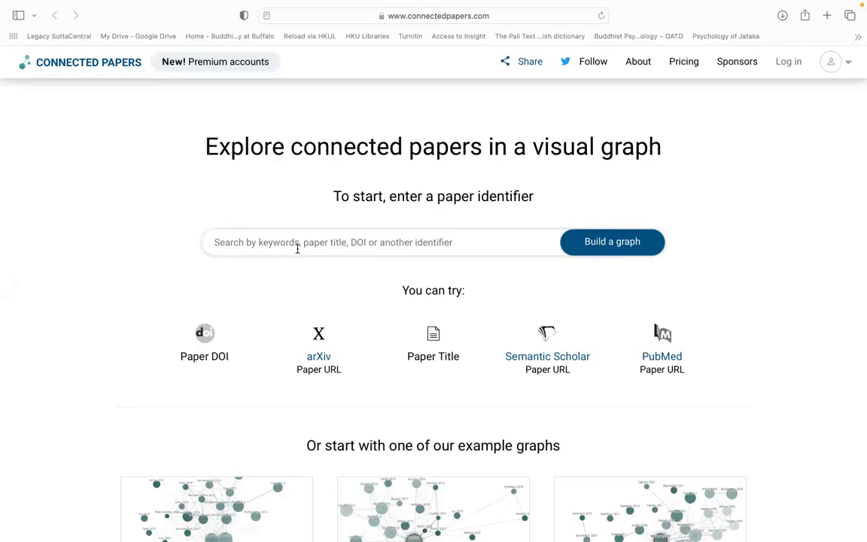
text(Myth )
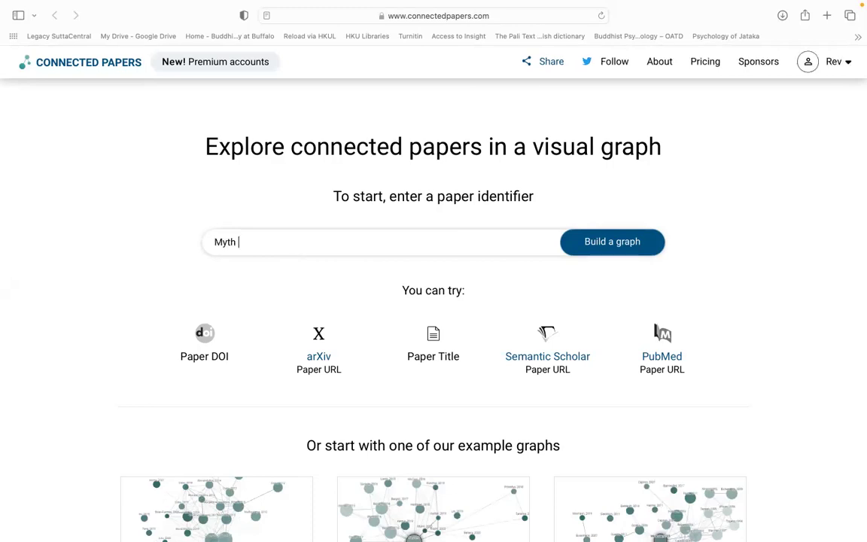
text(of Min)
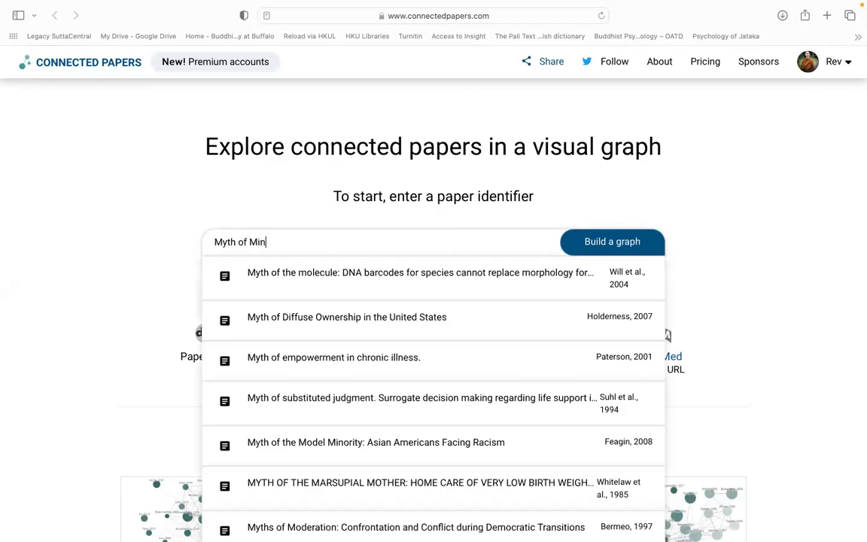
text(d)
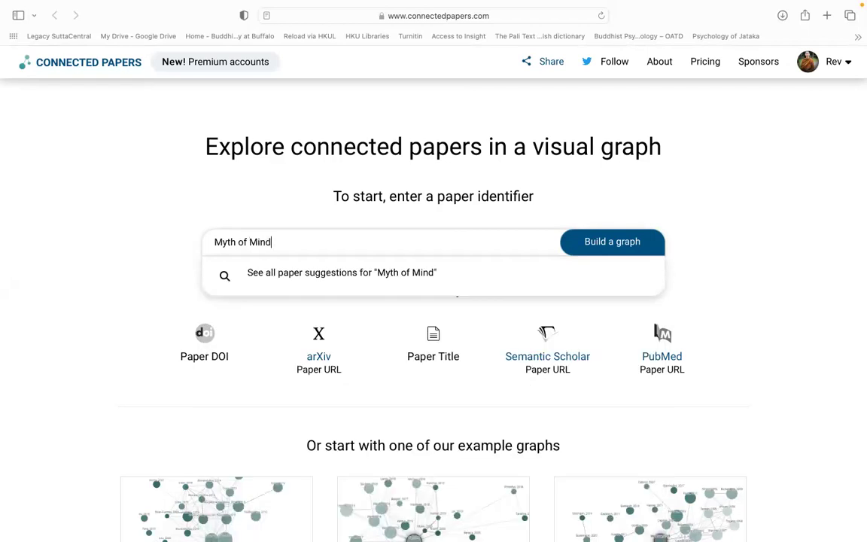
text(fulness)
key(Return)
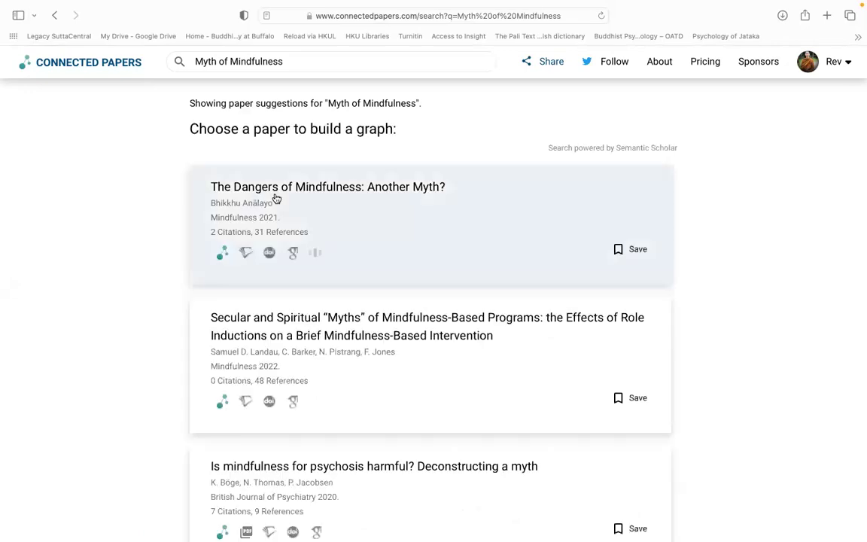
Step: Build the graph for "The Dangers of Mindfulness: Another Myth?" and view the details of its connected 2020 and 2019 papers
click(306, 193)
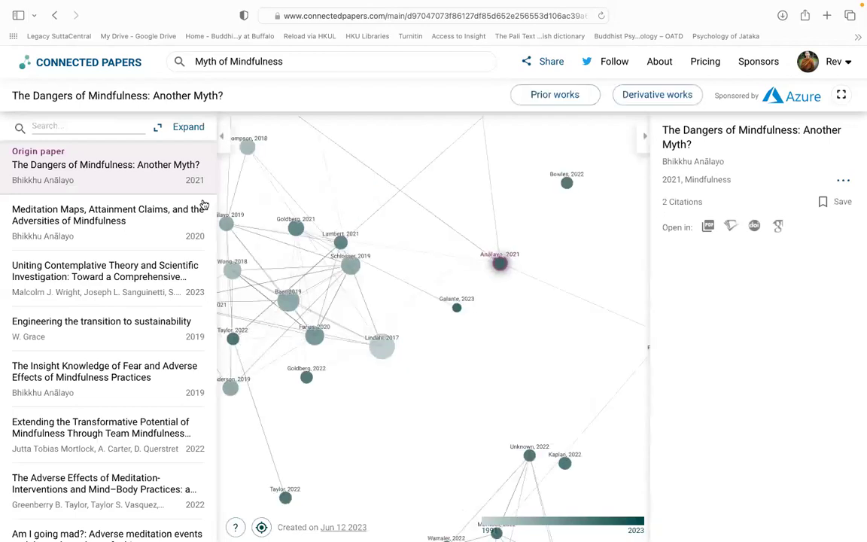
click(396, 282)
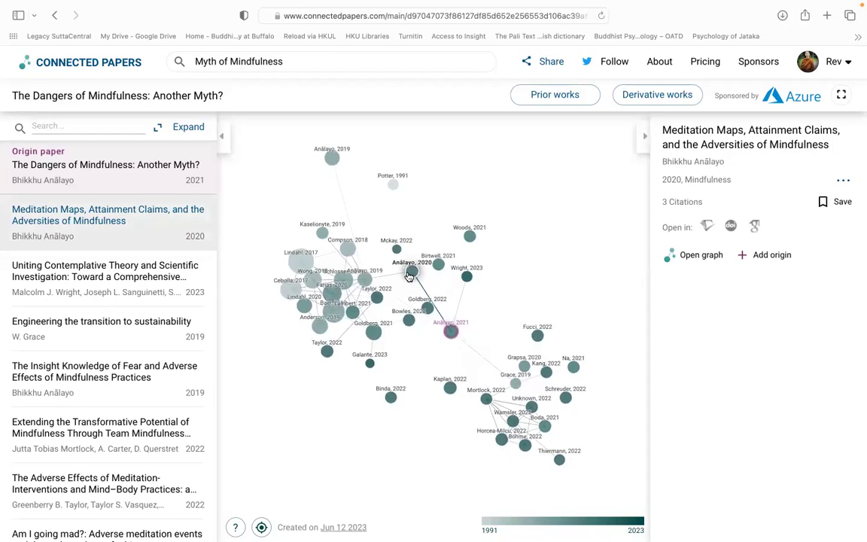
mouse_move(414, 272)
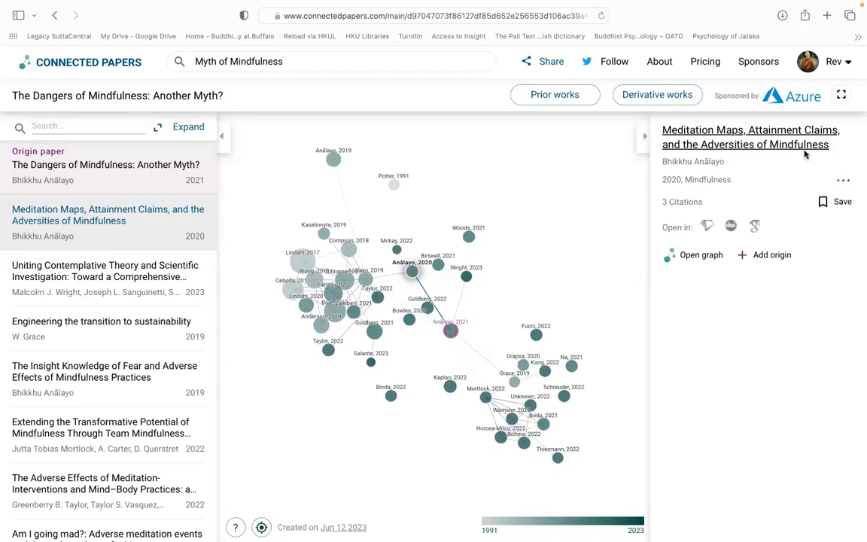
click(368, 284)
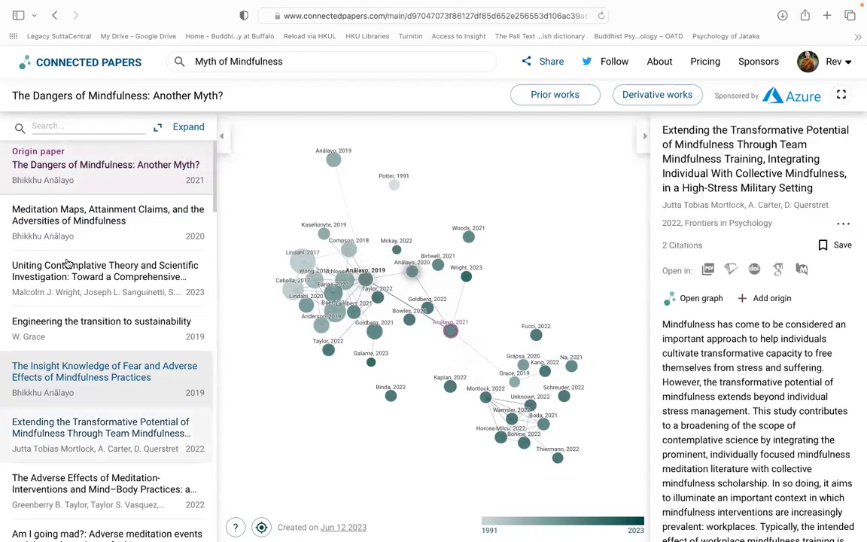
Step: Look through the related papers, open the publisher page of the 1991 paper "Nonduality. A Study in Comparative Philosophy", and return to the graph
scroll(9, 329, down, 10)
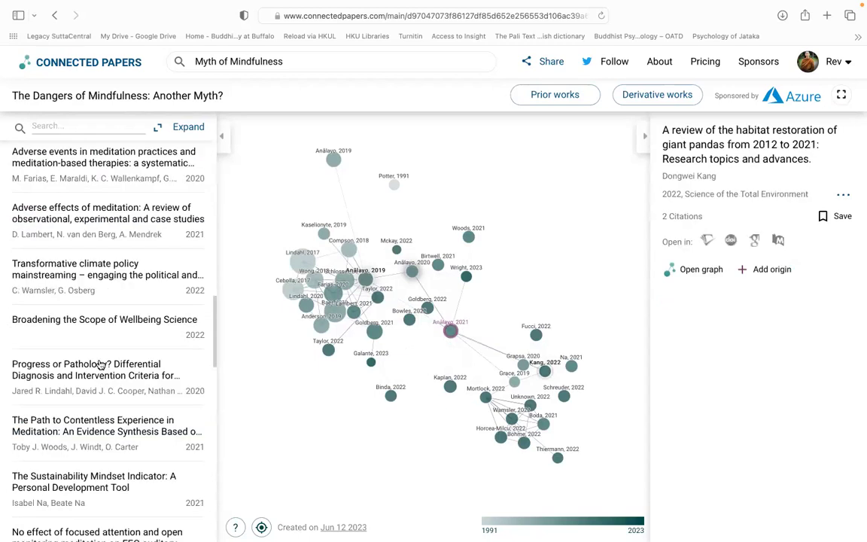
scroll(101, 364, down, 2)
scroll(89, 320, down, 6)
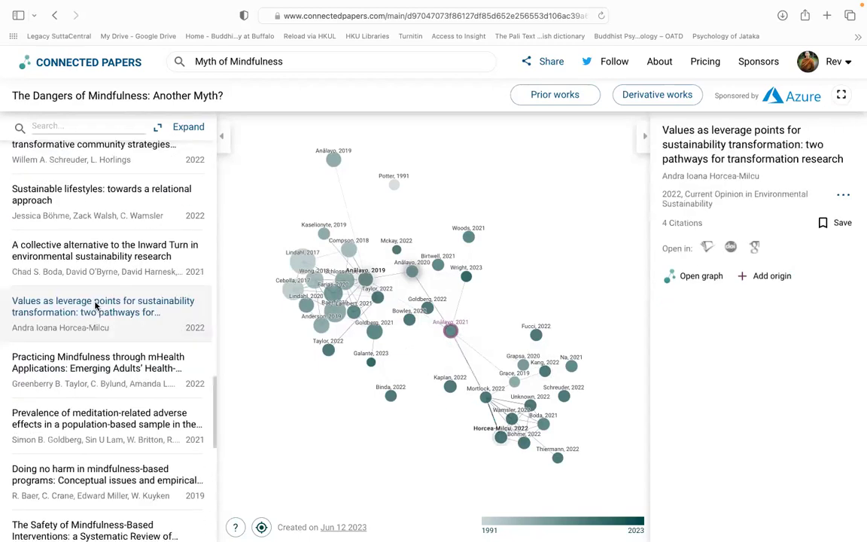
scroll(15, 365, down, 3)
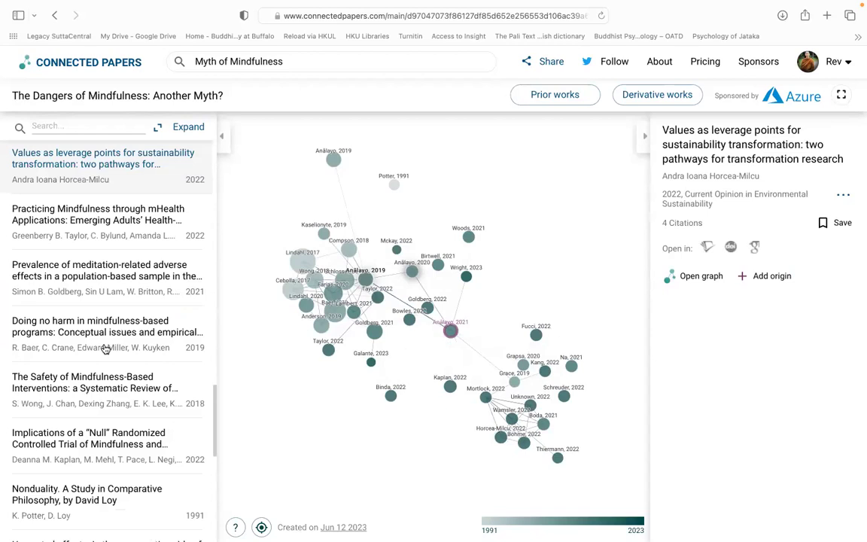
scroll(37, 418, down, 1)
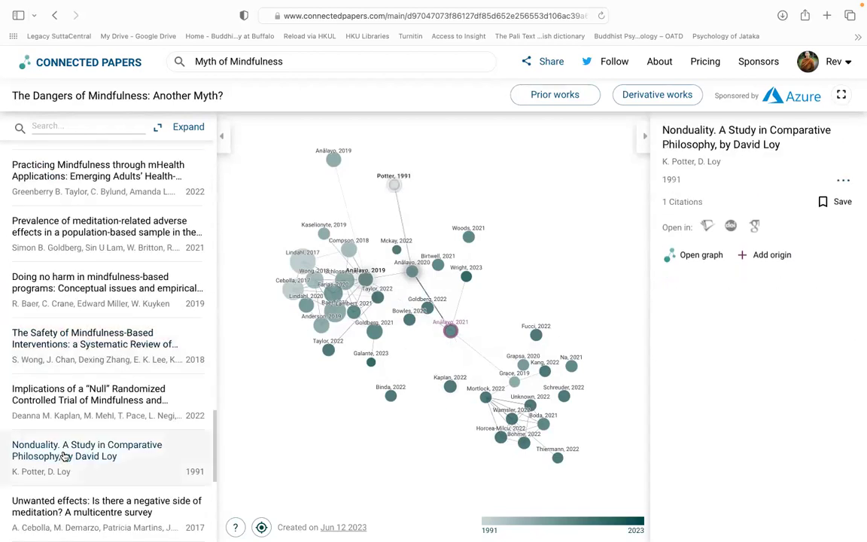
scroll(64, 353, down, 2)
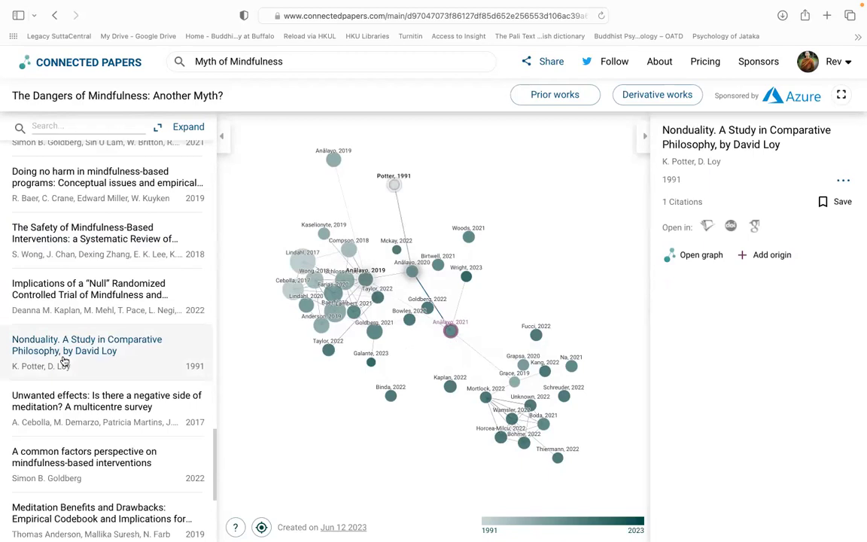
click(64, 362)
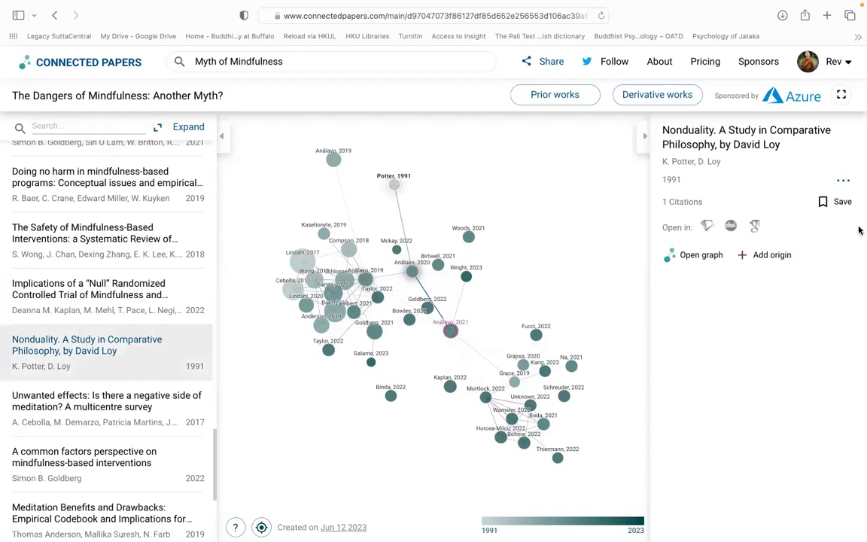
click(707, 224)
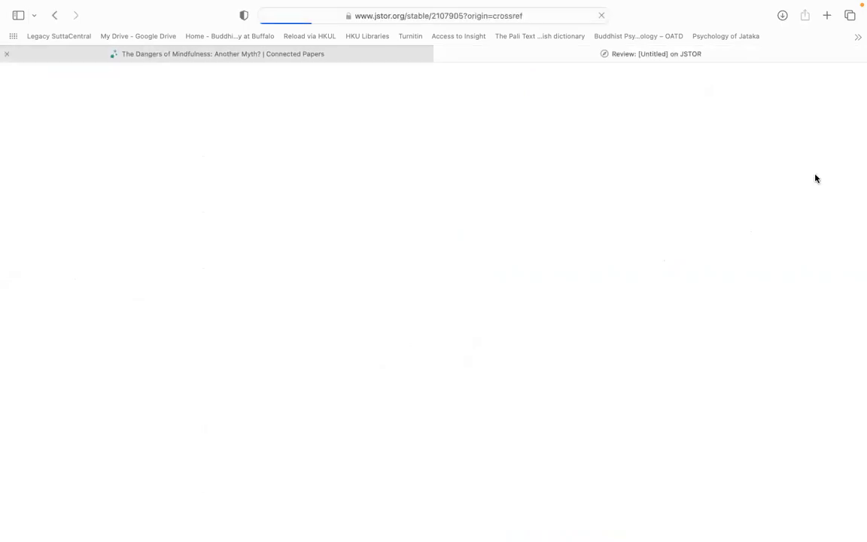
key(ctrl+shift+Tab)
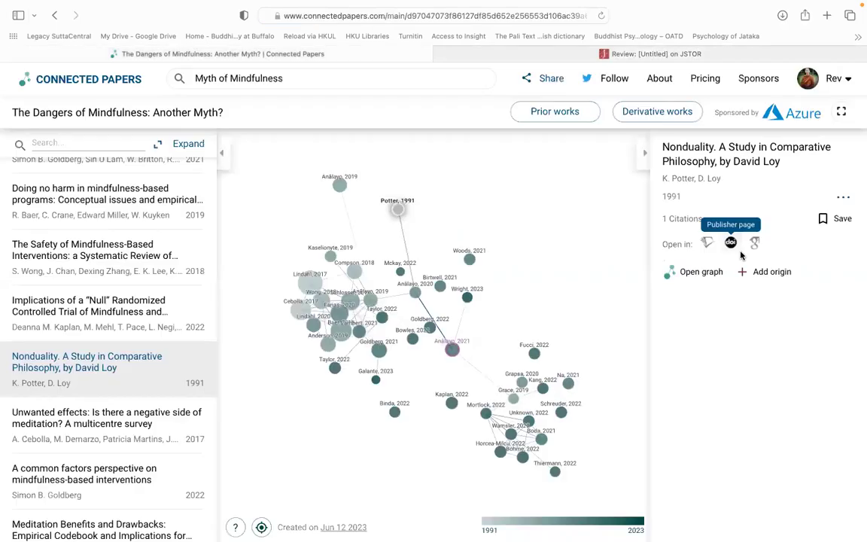
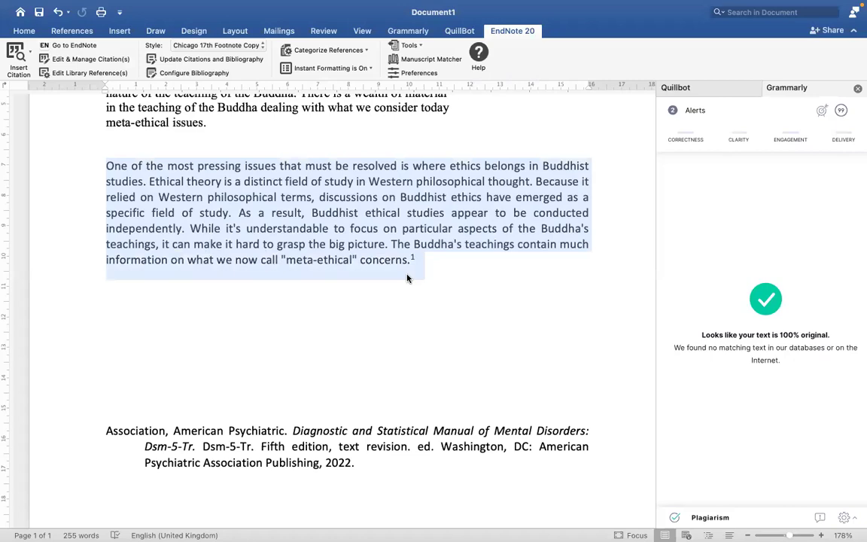
Step: Switch to ChatGPT in Safari and submit the Word paragraph on ethics in Buddhist studies with the instruction "Paraphrase it for me"
key(super+Tab)
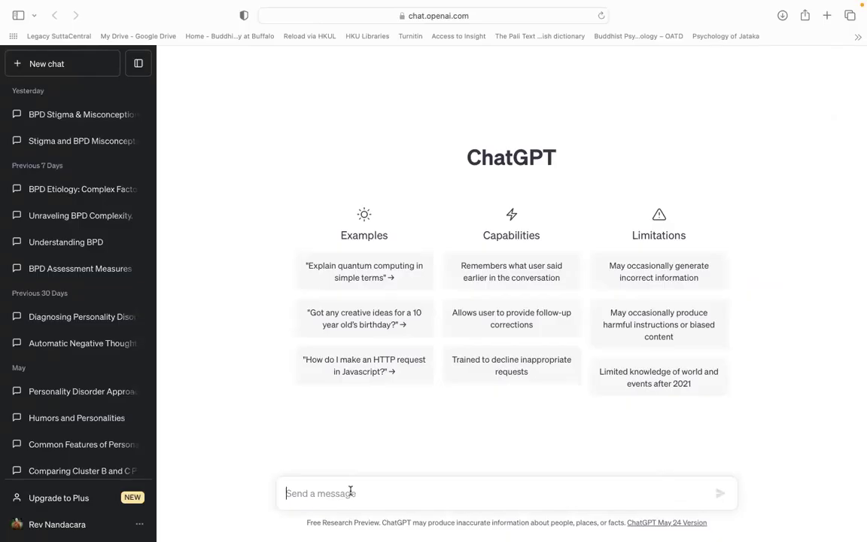
text(One of the most pressing issues that must be resolved is where ethics belongs in Buddhist studies. Ethical theory is a distinct field of study in Western philosophical thought. Because it relied on Western philosophical terms, discussions on Buddhist ethics have emerged as a specific field of study. As a result, Buddhist ethical studies appear to be conducted independently. While it's understandable to focus on particular aspects of the Buddha's teachings, it can make it hard to grasp the big picture. The Buddha's teachings contain much information on what we now call "meta-ethical" concerns.)
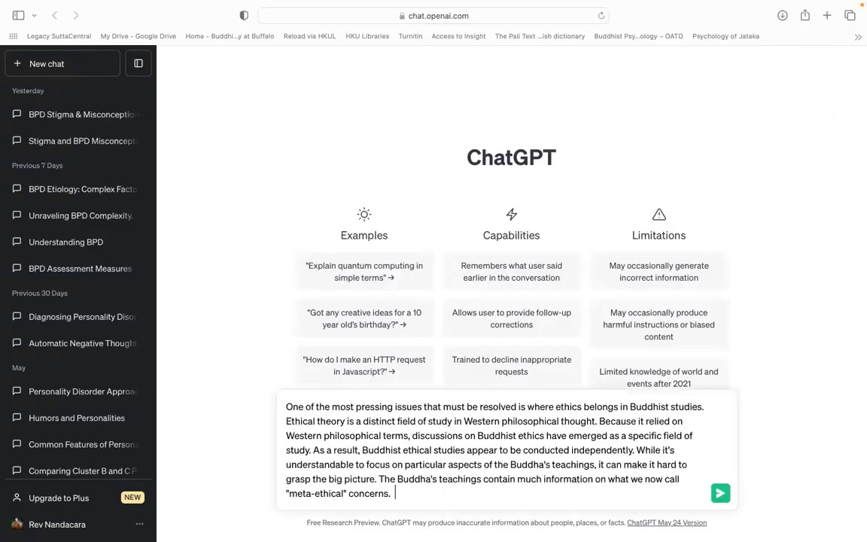
key(shift+Return)
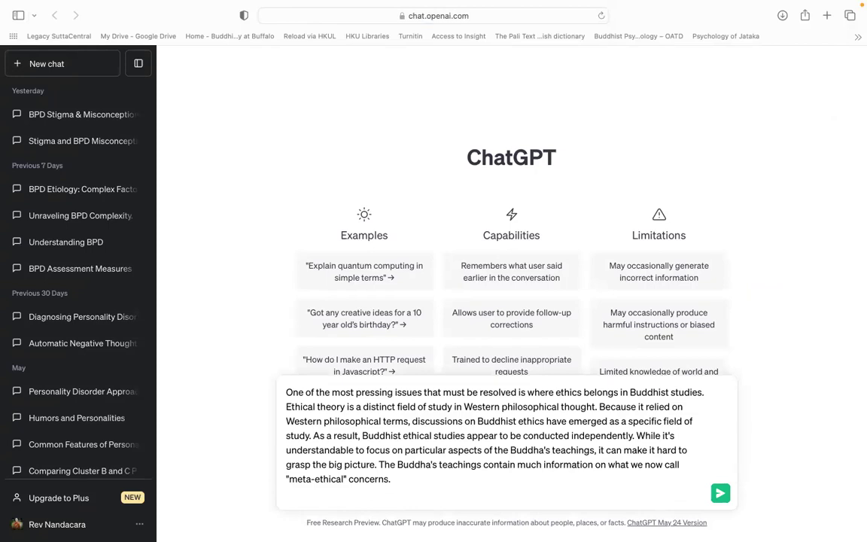
text(Paraphrase it for me)
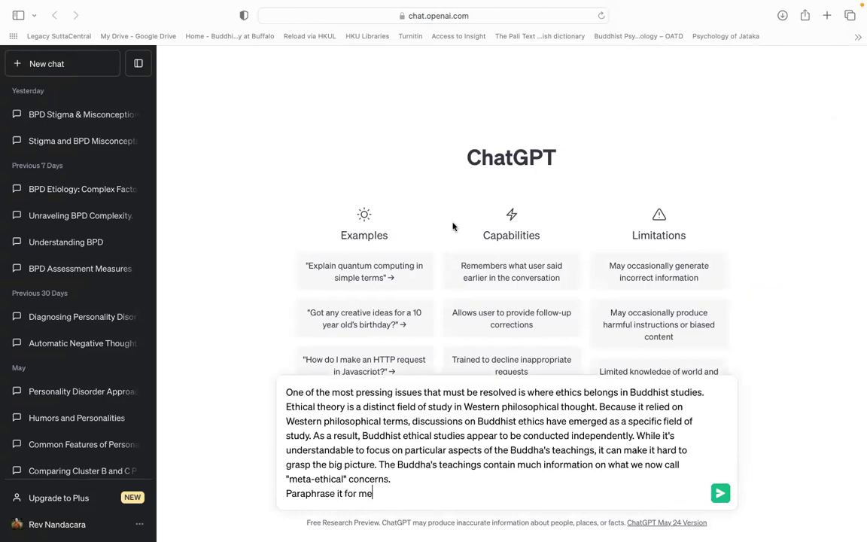
key(Return)
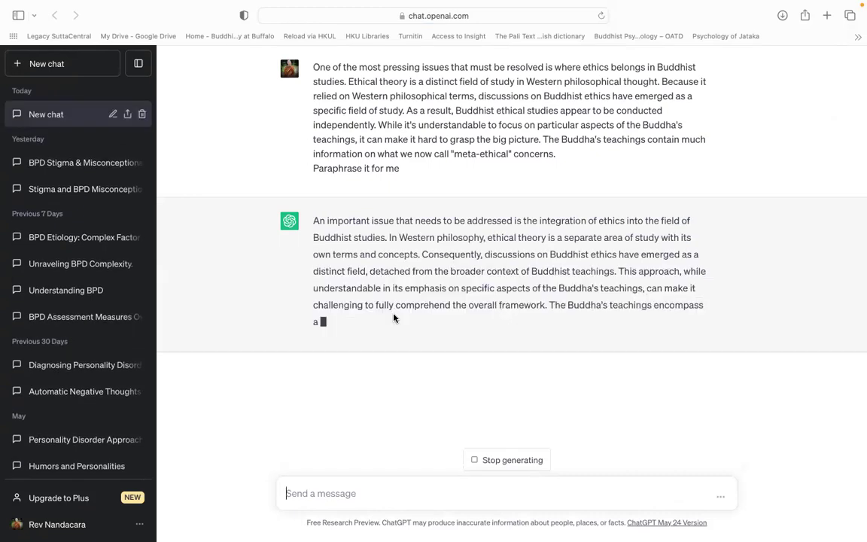
Step: Submit ChatGPT's paraphrased paragraph back to it with the instruction "Summarise it" and highlight the resulting summary
drag(379, 340, 313, 221)
key(super+c)
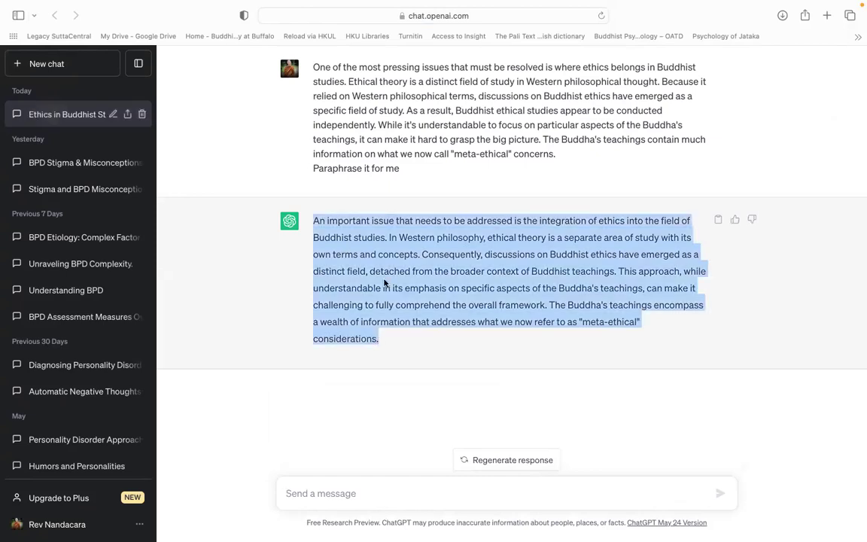
click(347, 480)
key(super+v)
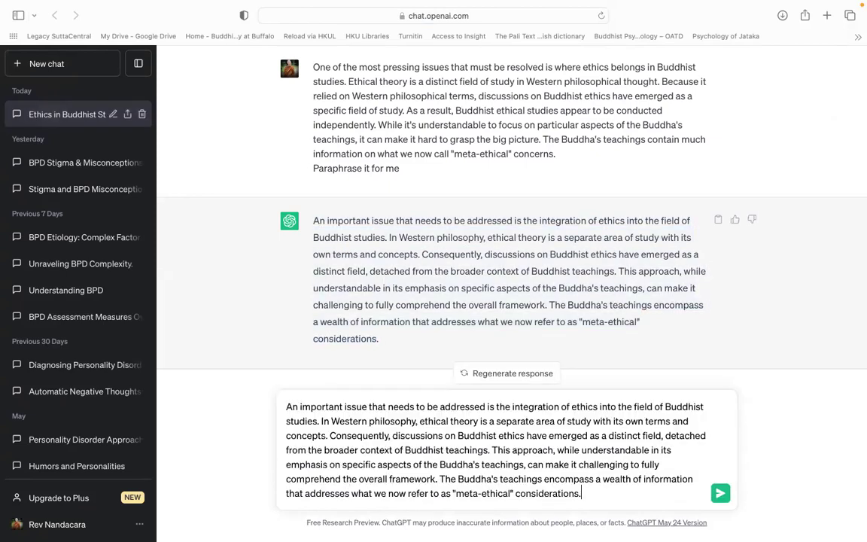
key(shift+Return)
text(Summary)
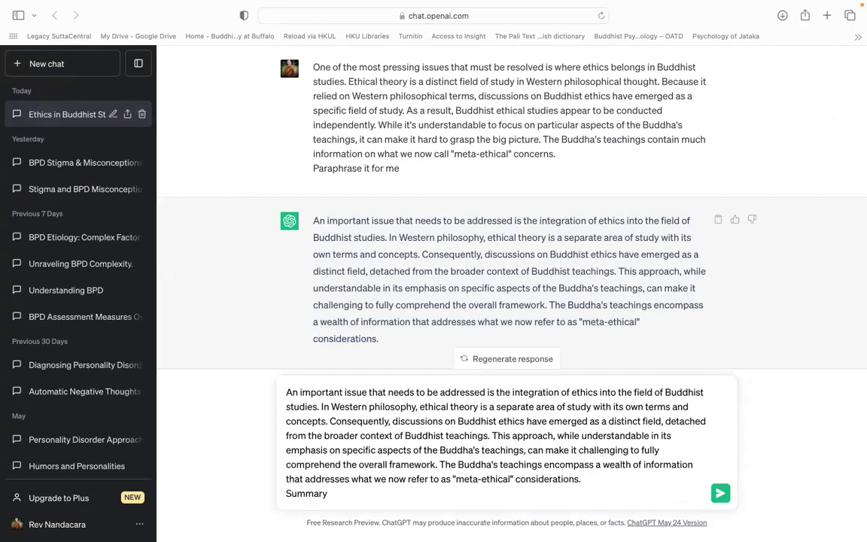
key(BackSpace)
text(ise it)
key(Return)
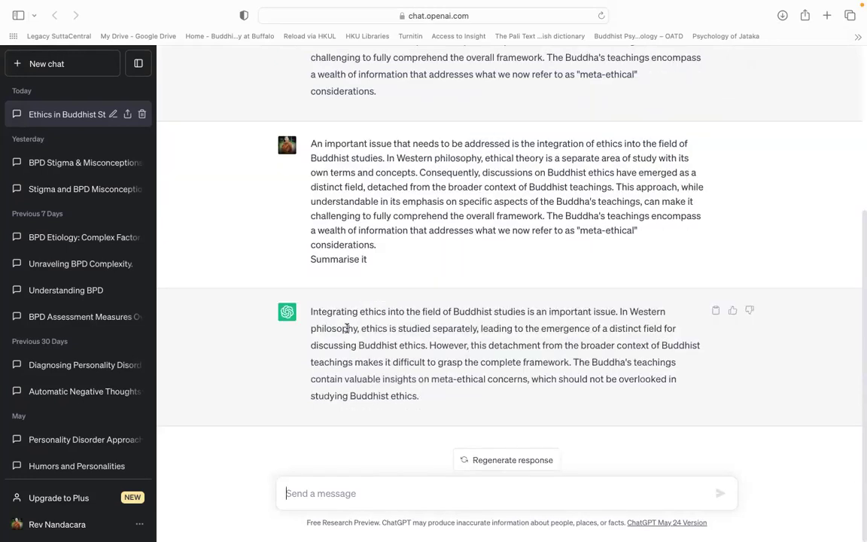
drag(311, 312, 366, 329)
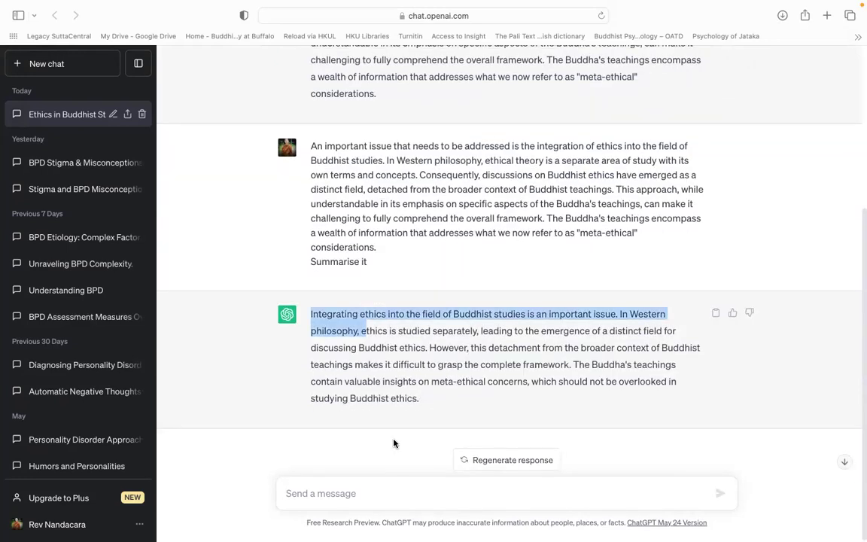
drag(393, 444, 394, 443)
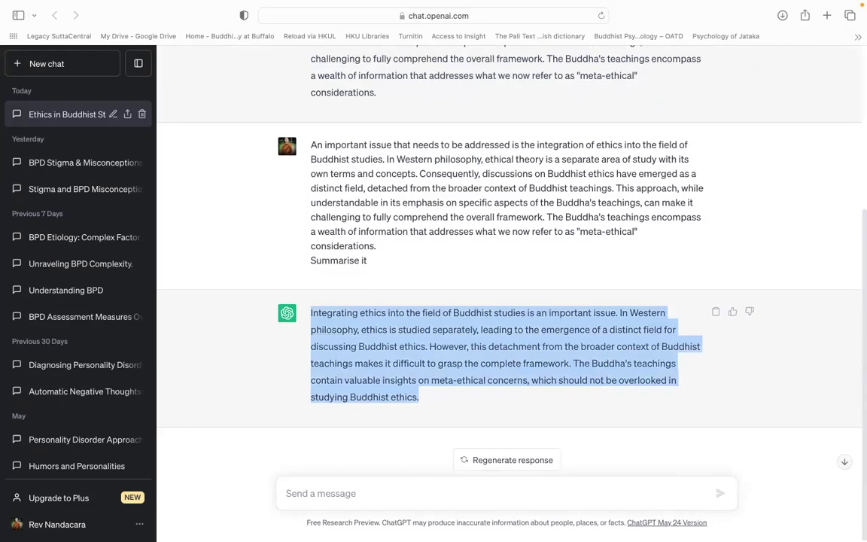
Step: Ask ChatGPT "Can you explain what is Buddhist Ethics? Please explain me as 10 years old kid."
text(ca)
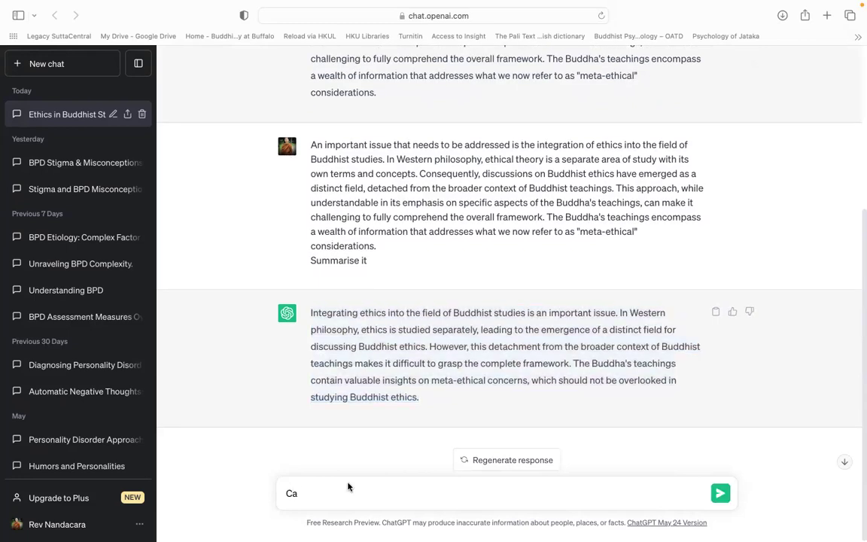
key(BackSpace)
key(BackSpace)
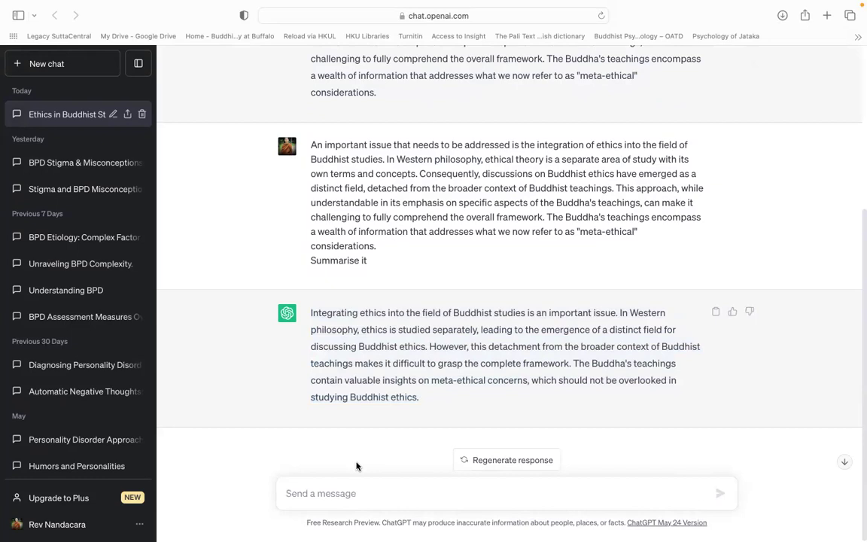
text(can you explain what is Buddhist)
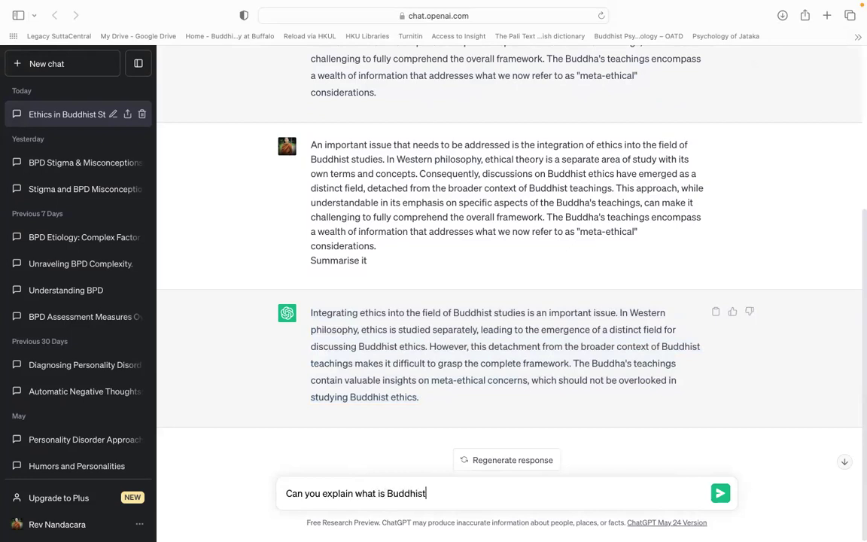
text( Ethics? Please explain me as 10 years old kid>)
key(BackSpace)
text(.)
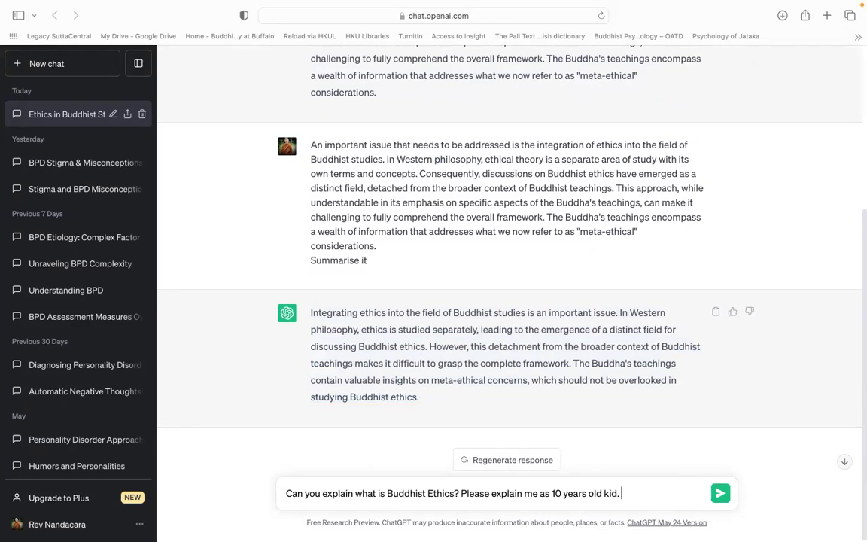
key(Return)
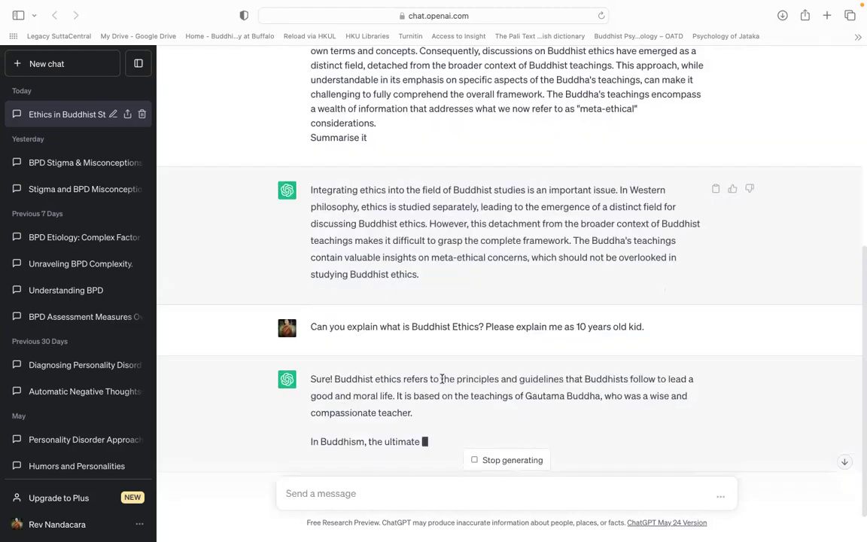
Step: Review the explanation of Buddhist ethics and submit "I want to write an essay related to above given information. please give me some suggestions"
scroll(398, 341, down, 1)
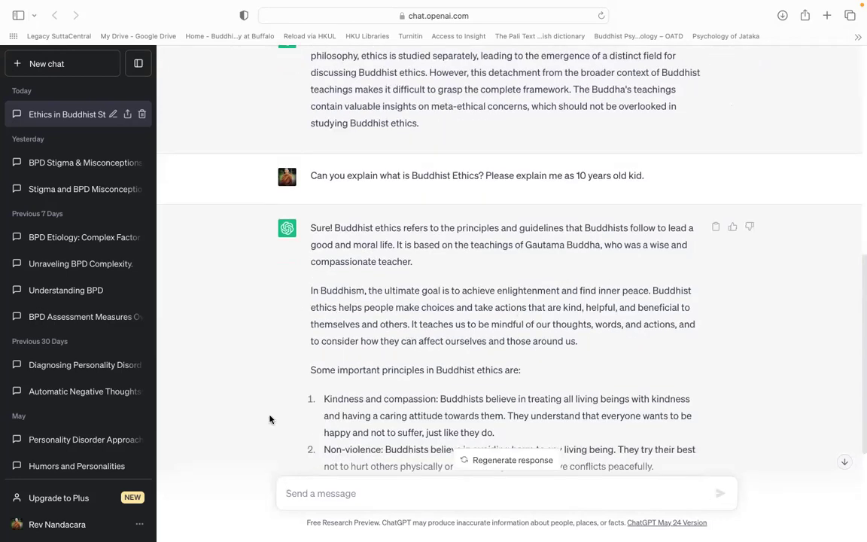
scroll(269, 419, down, 5)
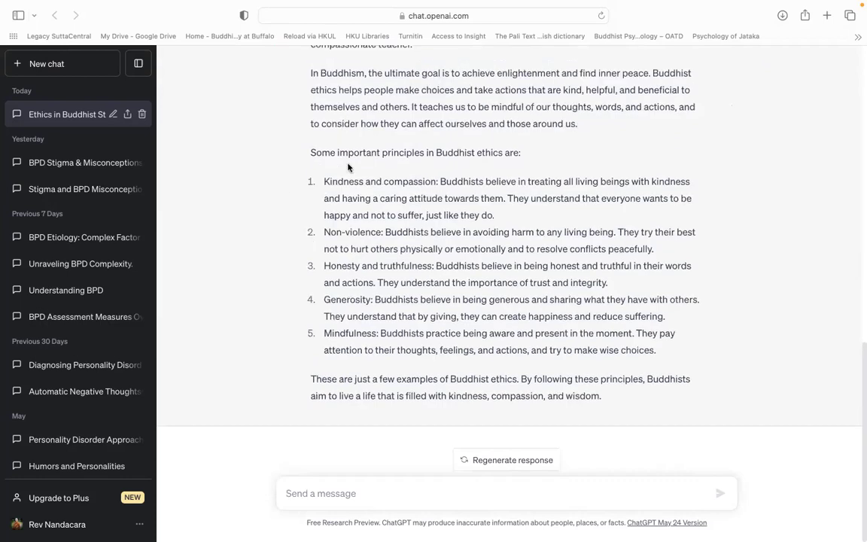
scroll(338, 170, up, 1)
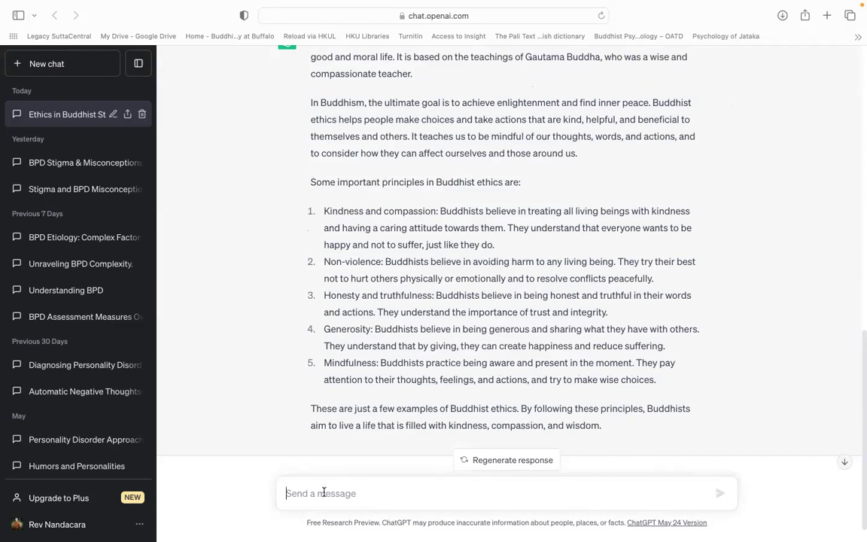
text(Can)
key(BackSpace)
key(BackSpace)
key(BackSpace)
text(W)
key(BackSpace)
text(I want to write an)
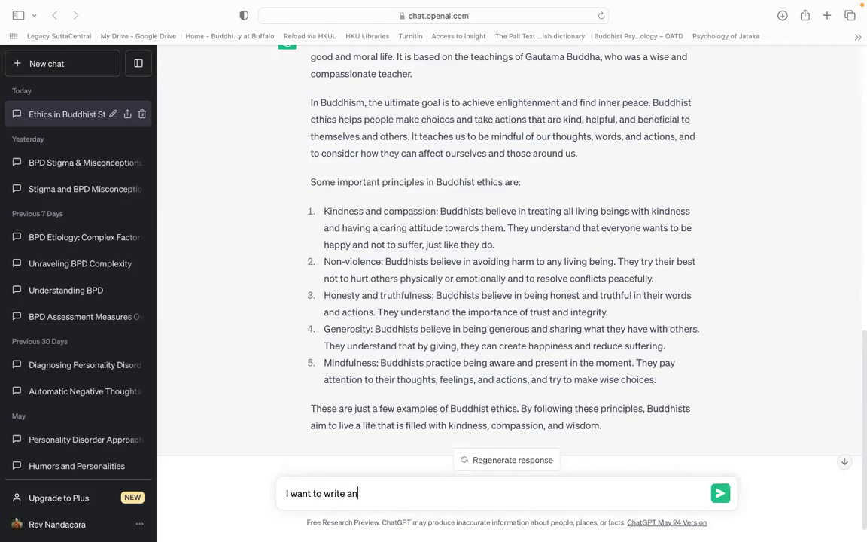
text( essay related to )
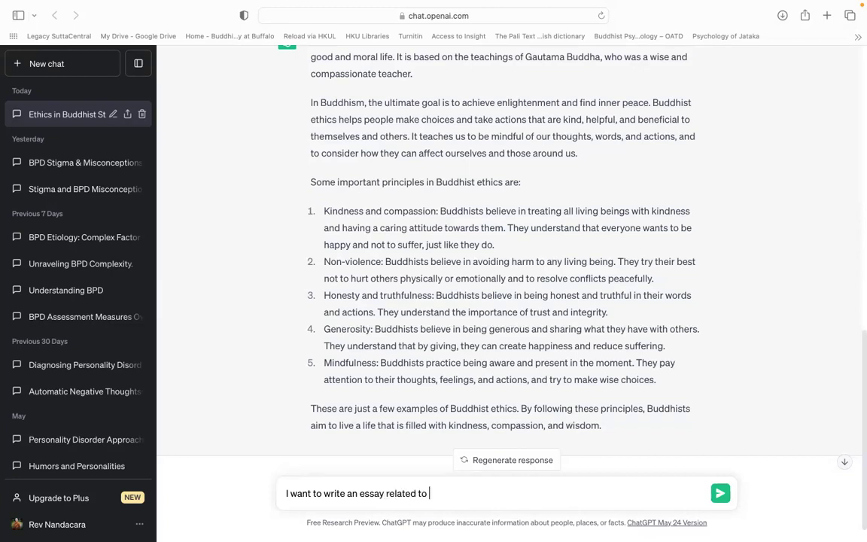
text(above given information)
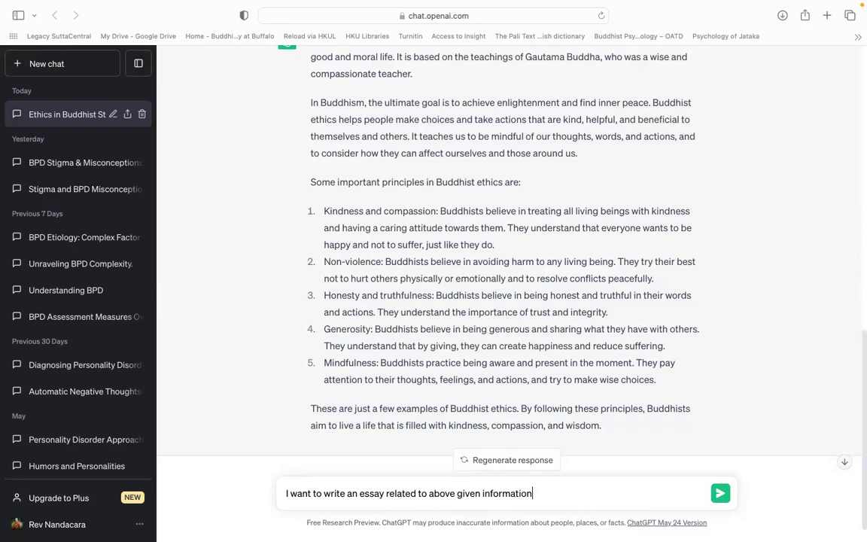
text(. please give me some sugges)
key(Return)
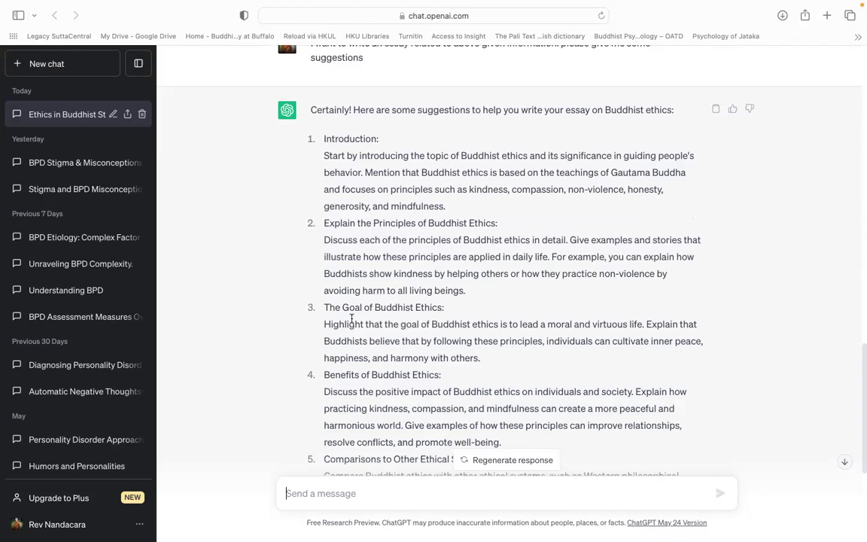
Step: Read through the essay suggestions and submit the follow-up request "Give me some titles"
scroll(332, 305, down, 2)
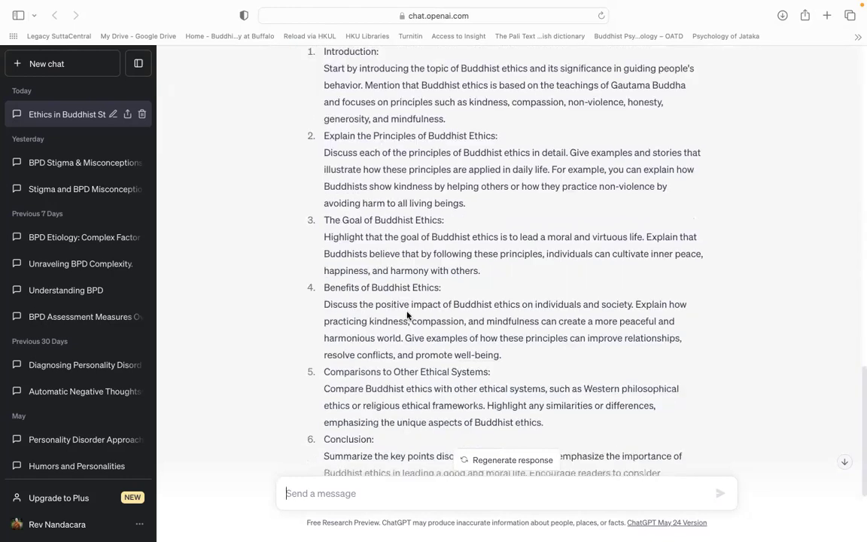
scroll(407, 315, down, 1)
scroll(336, 289, down, 3)
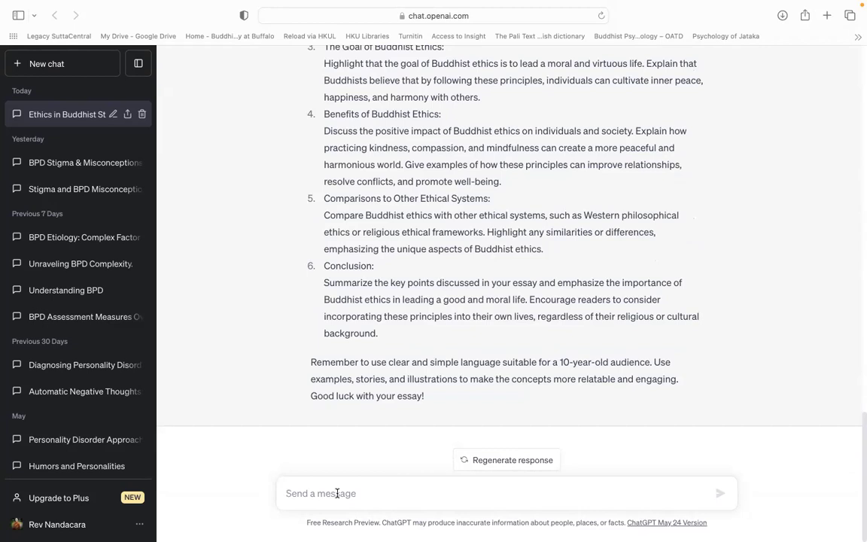
click(337, 493)
text(Give )
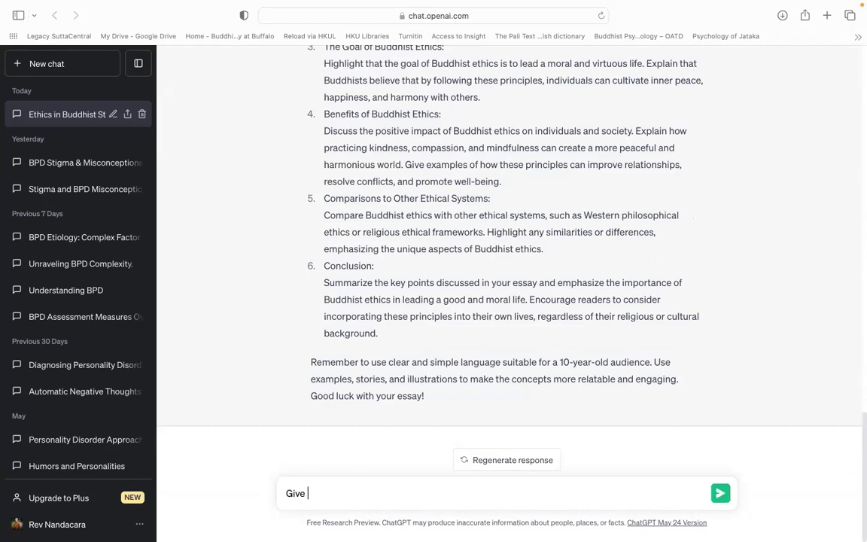
text(me some titles)
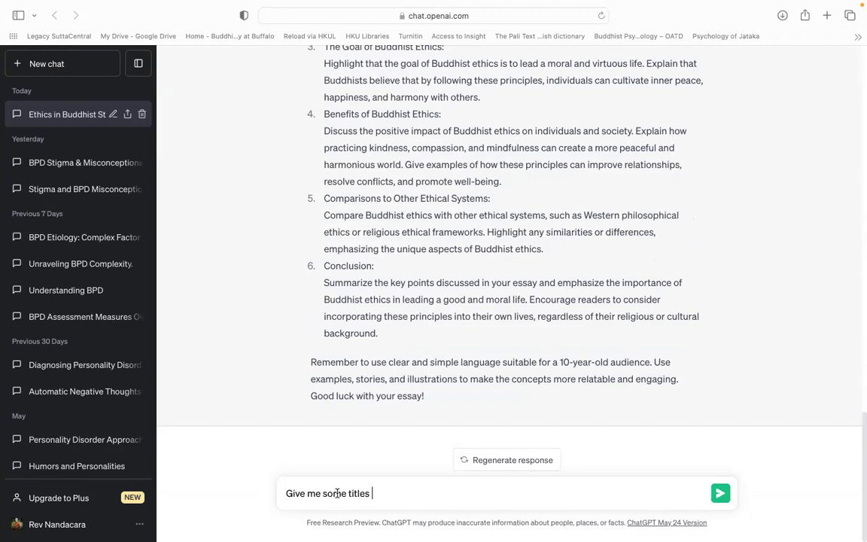
key(Return)
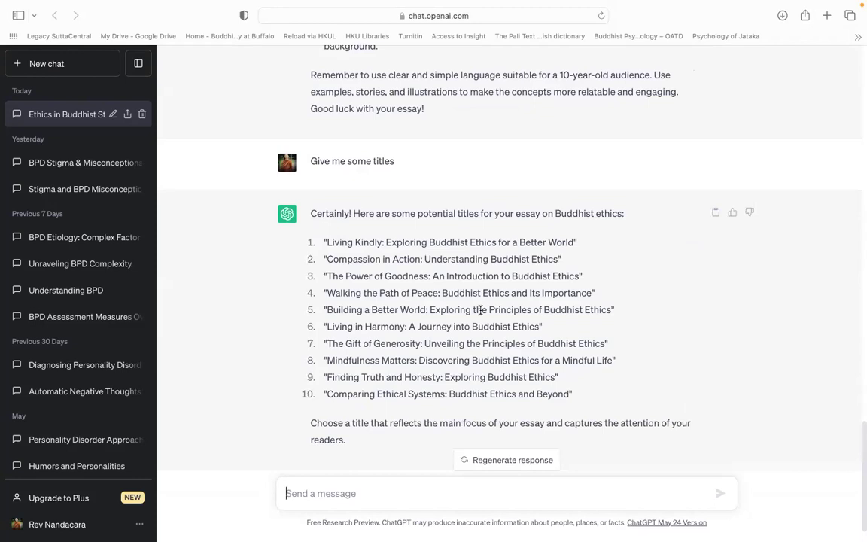
Step: Copy the suggested title "Compassion in Action: Understanding Buddhist Ethics" into a new message
drag(325, 215, 558, 215)
key(super+c)
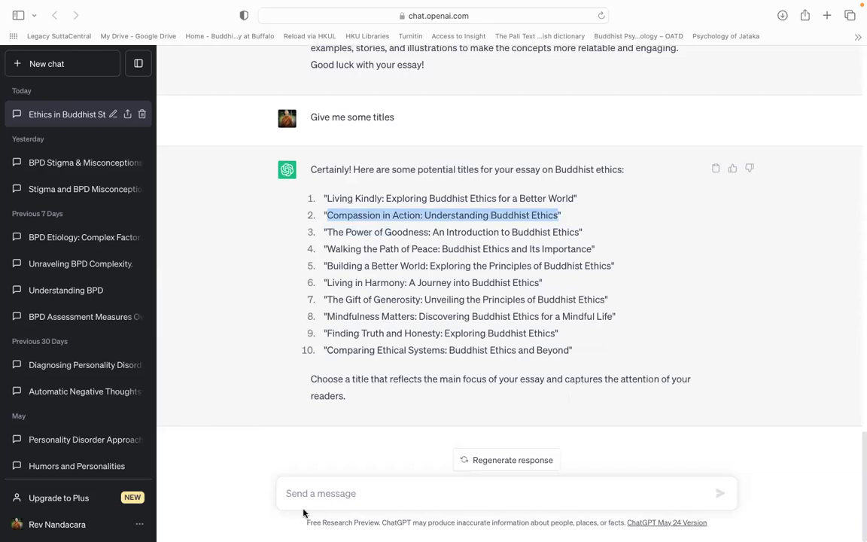
click(338, 490)
key(super+v)
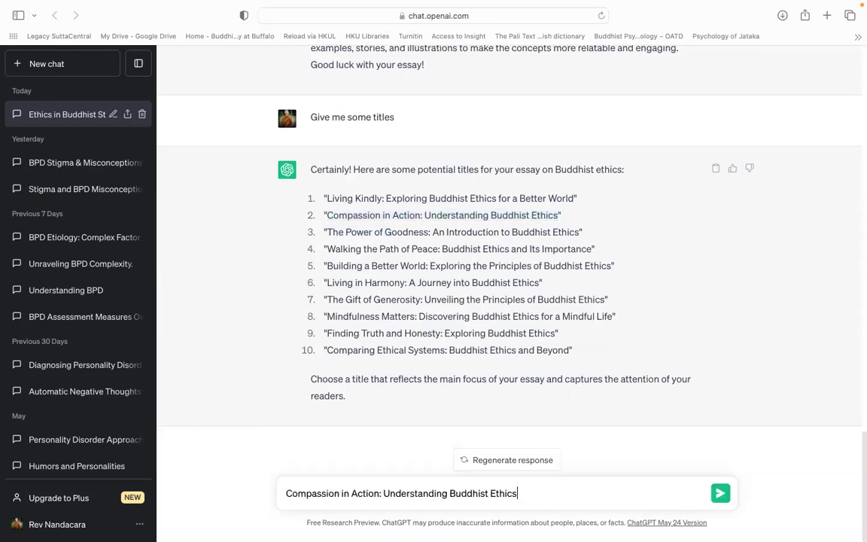
Step: Add a second line asking for some research problems and questions for this title, and submit the message
key(shift+Return)
text(for this title, pl)
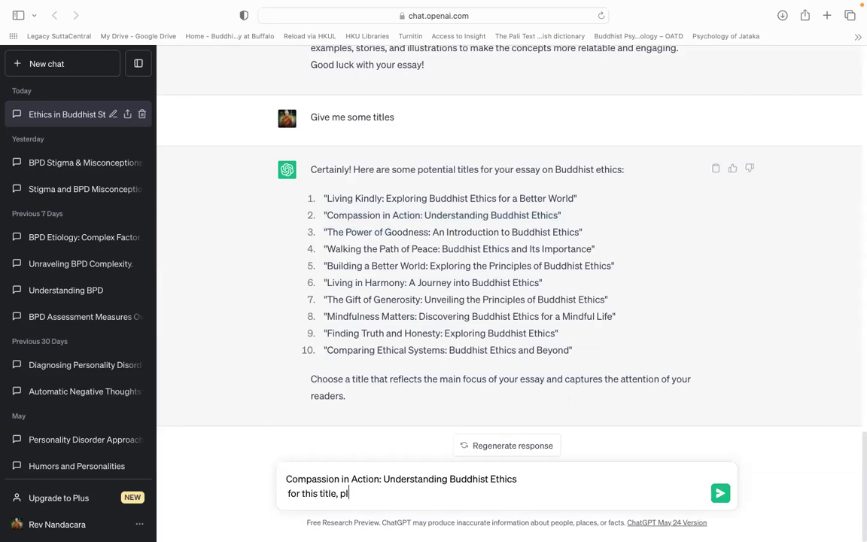
text(ease writ)
text(e)
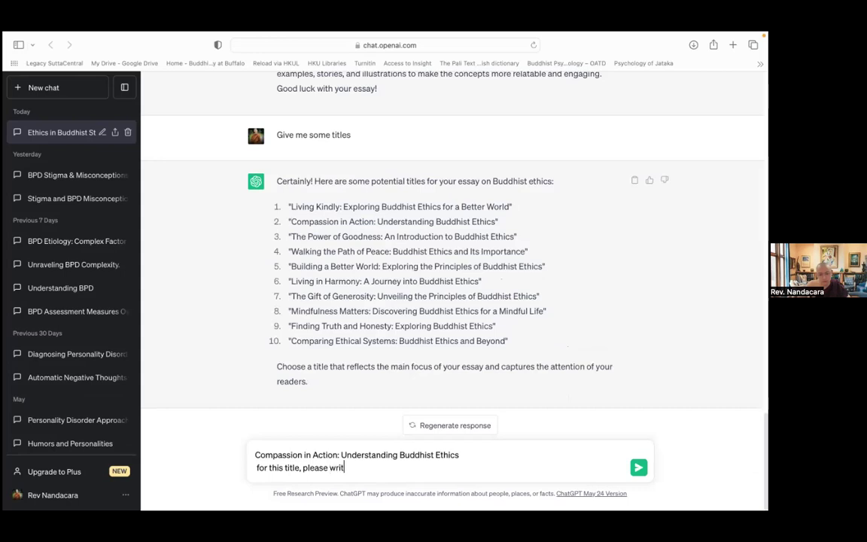
text( some re)
text(sear)
text(ch )
text(problem)
text(s and)
text( q)
text(rate)
text( ques)
text(tions)
key(Return)
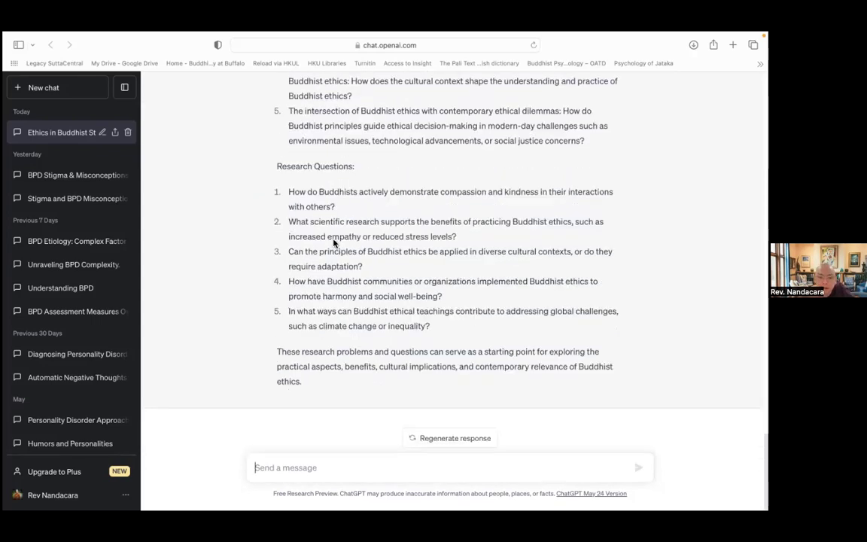
Step: Read through the suggested research problems and research questions in the response
scroll(331, 256, up, 5)
scroll(316, 301, down, 5)
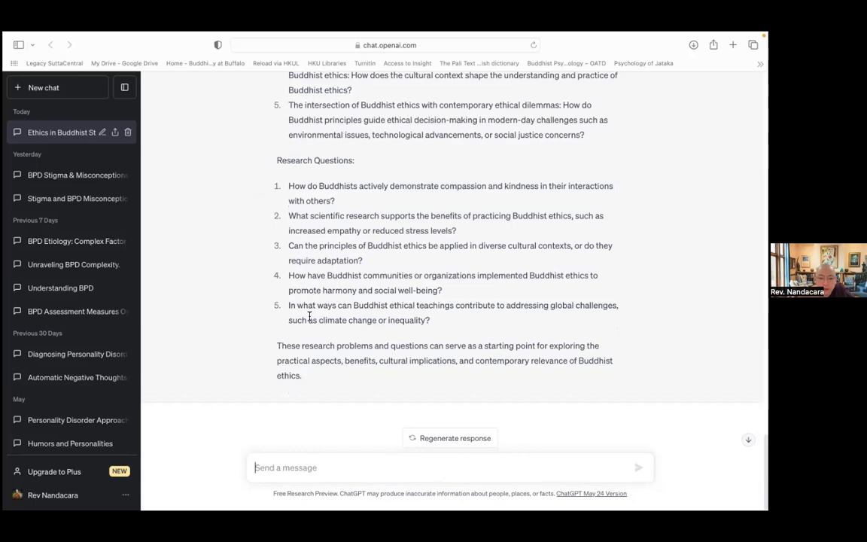
scroll(305, 312, up, 1)
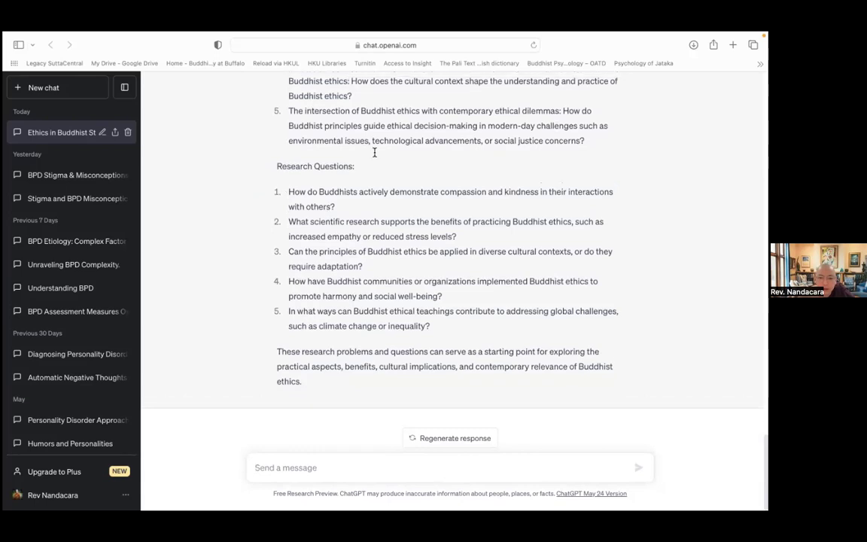
scroll(374, 152, up, 5)
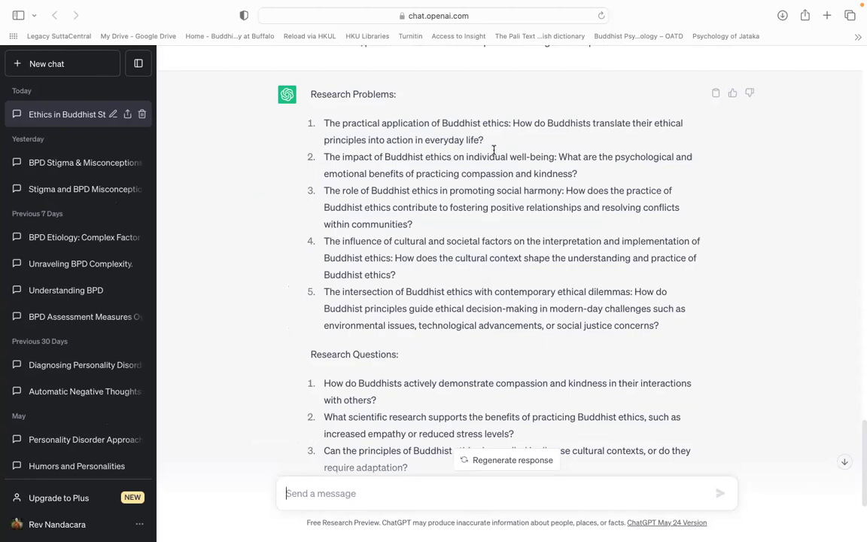
scroll(248, 303, down, 3)
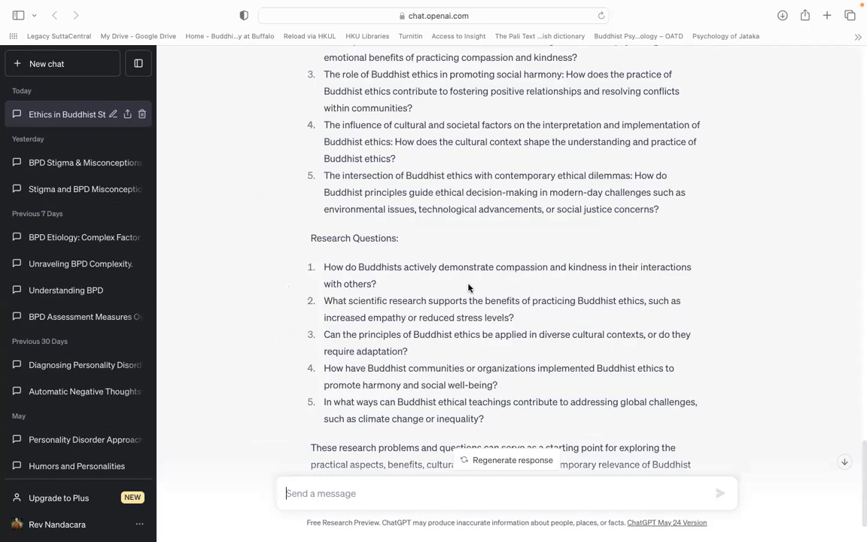
scroll(397, 354, down, 2)
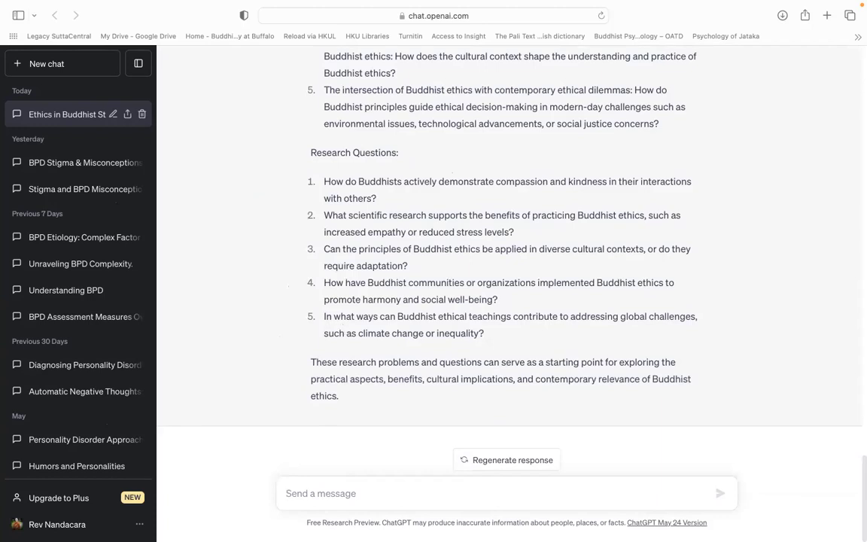
Step: Begin a new message with "Book name is Introduction to Buddhist Ethics, author=" followed by the author's full name
text(Books)
key(BackSpace)
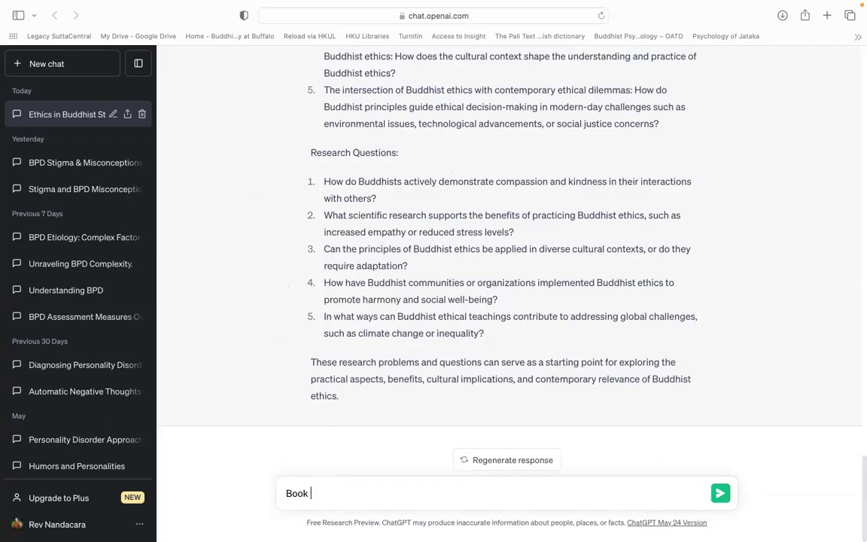
text(nmae)
text( is I)
text(ntrod)
text(uct)
text(ion to)
text( Budd)
text(hist)
text( Ethics)
text(, )
text(author)
text(=)
text( P)
text(et)
text(er Her)
text(vay)
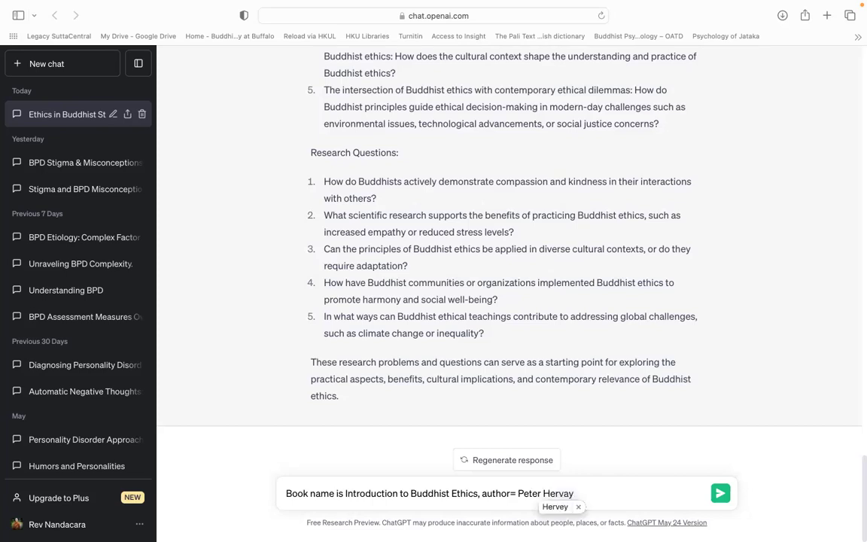
key(BackSpace)
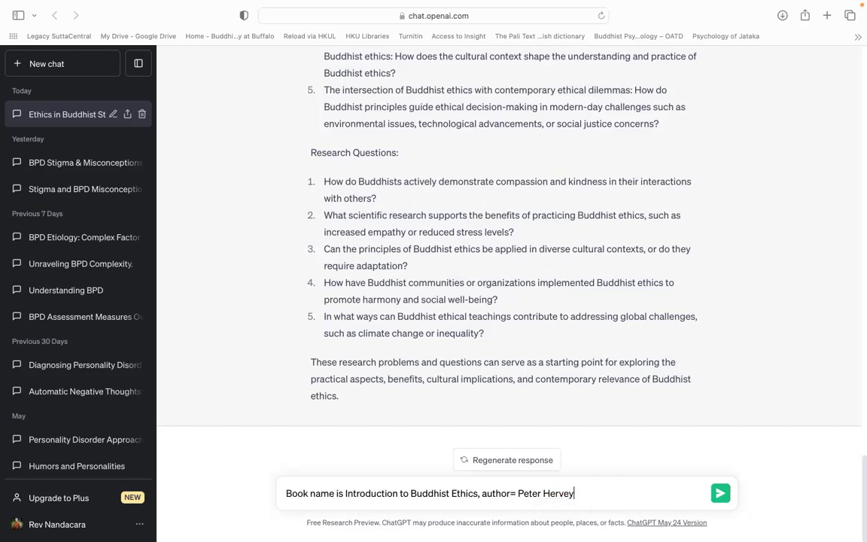
Step: Continue the message with the publication details ", published in 2000 by BBC publication in USA."
text(, published in 200)
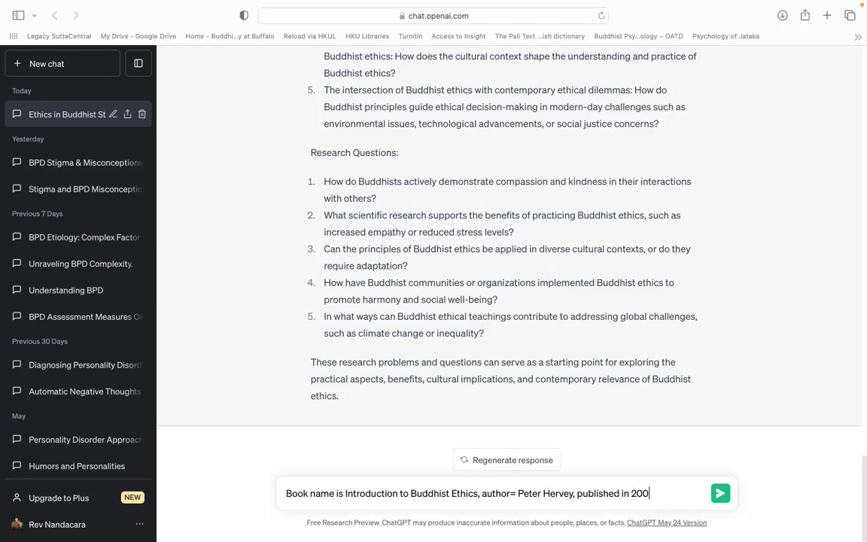
text(0 by)
text( BB)
text(C)
text( pu)
text(bli)
text(cation )
text(in)
text( USa)
key(BackSpace)
text(A.)
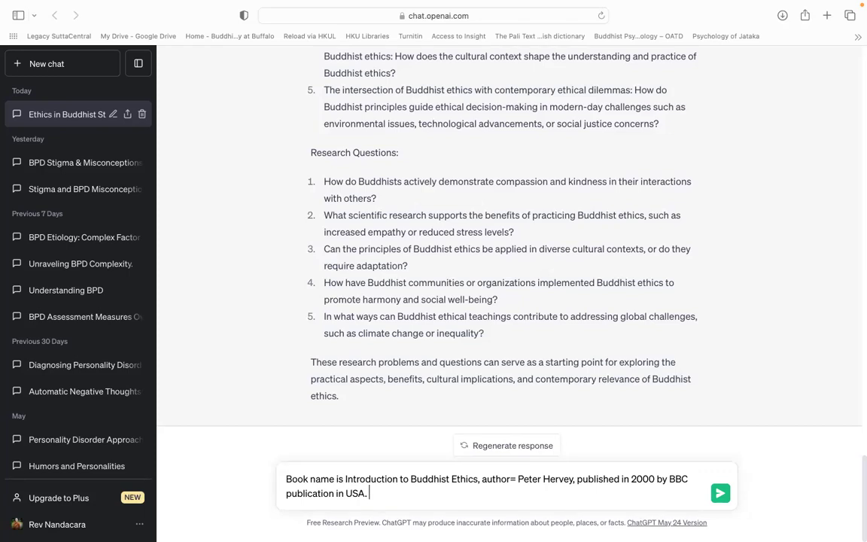
Step: Add the request "Generate APA citation for this both intent and" after the book details
text( Gen)
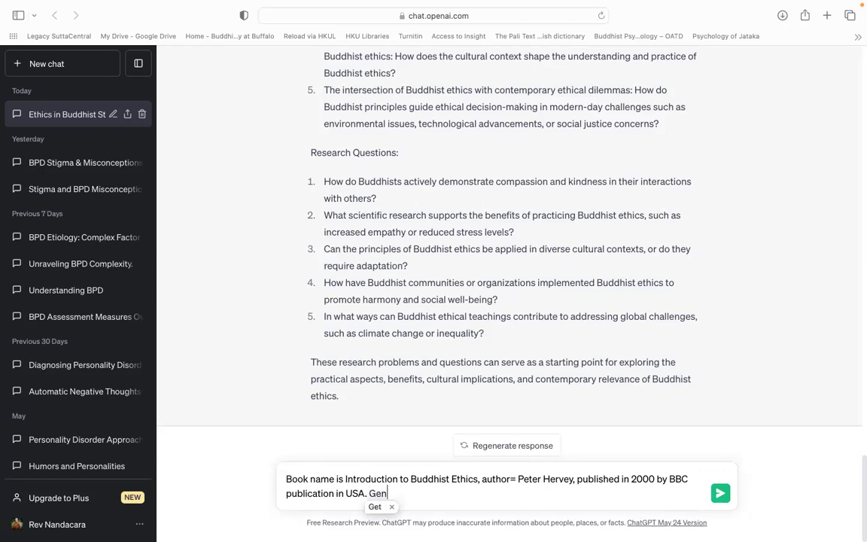
text(erate)
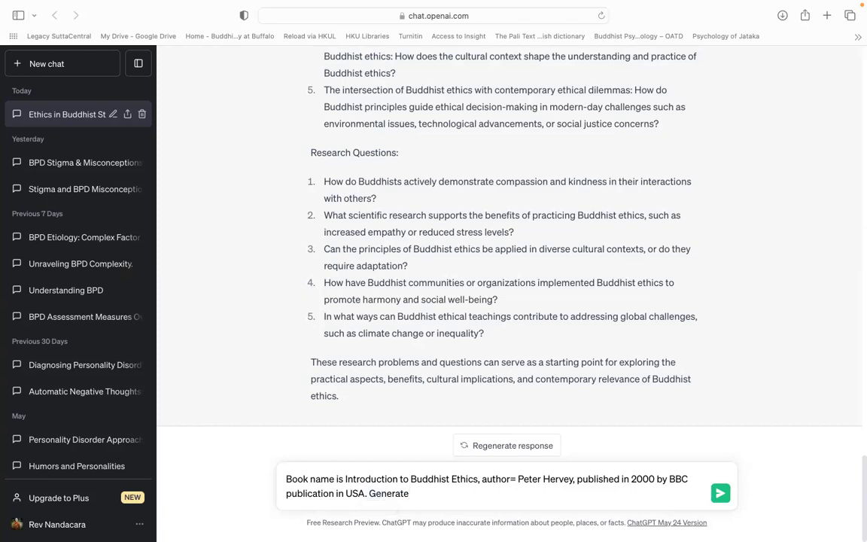
text( APA citation for this both intext)
key(BackSpace)
key(BackSpace)
text(nt and r)
key(BackSpace)
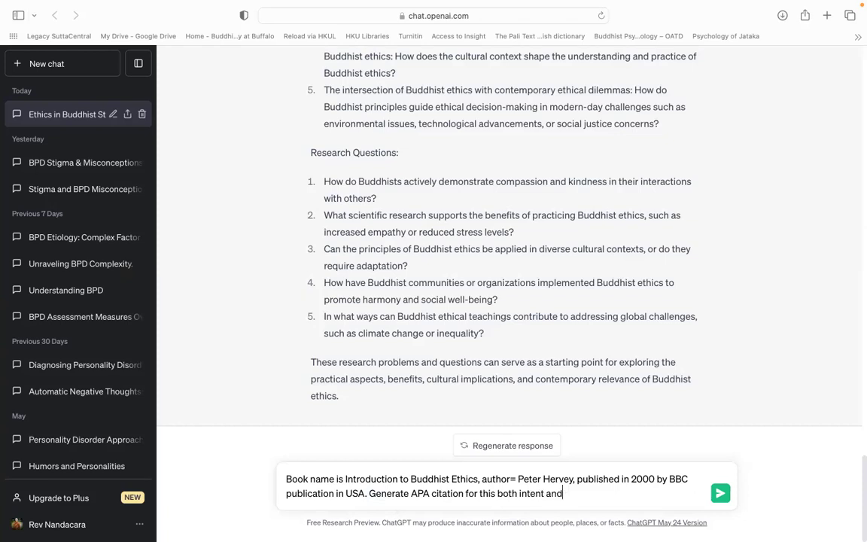